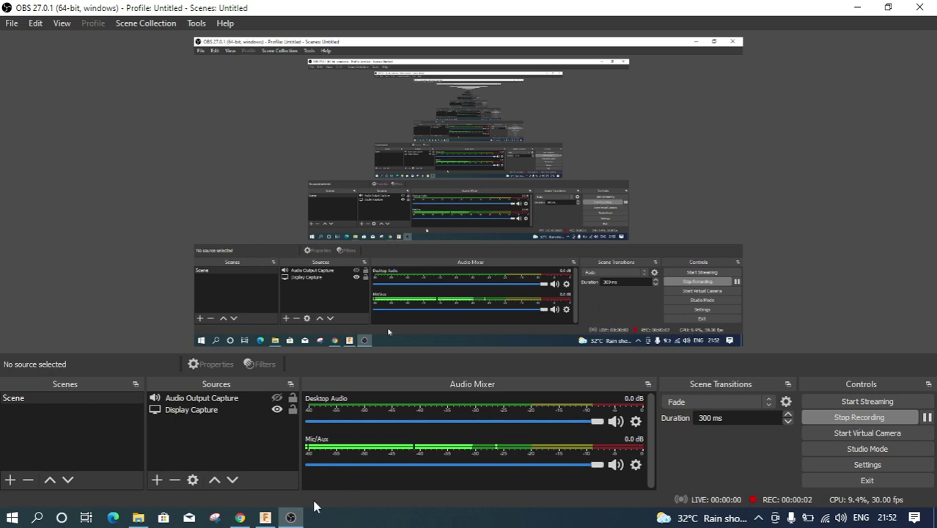
- Bring the Concord Wing ReDesign v19 model in Fusion 360 to the front while OBS keeps recording
{"action": "left_click", "coordinate": [266, 517]}
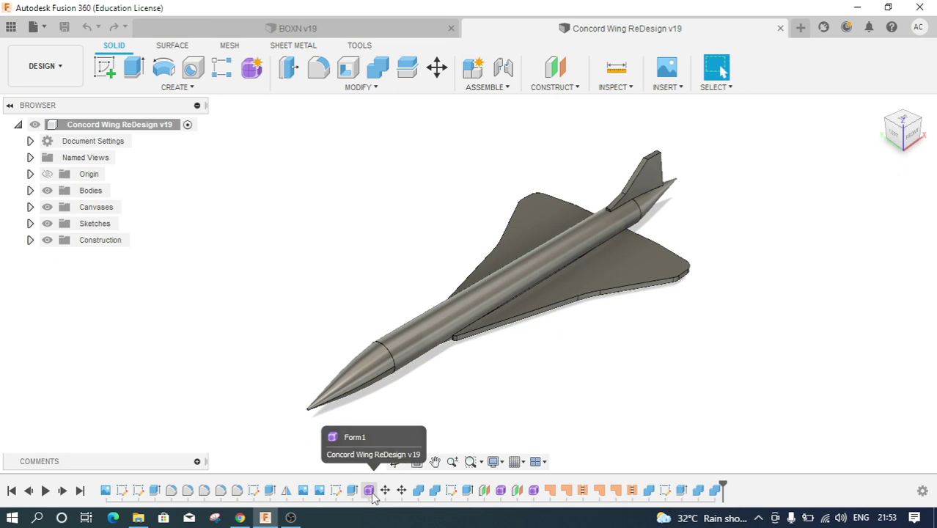
- Reopen Form3 for editing and zoom in on the nose cone from a front-corner view
{"action": "double_click", "coordinate": [503, 490]}
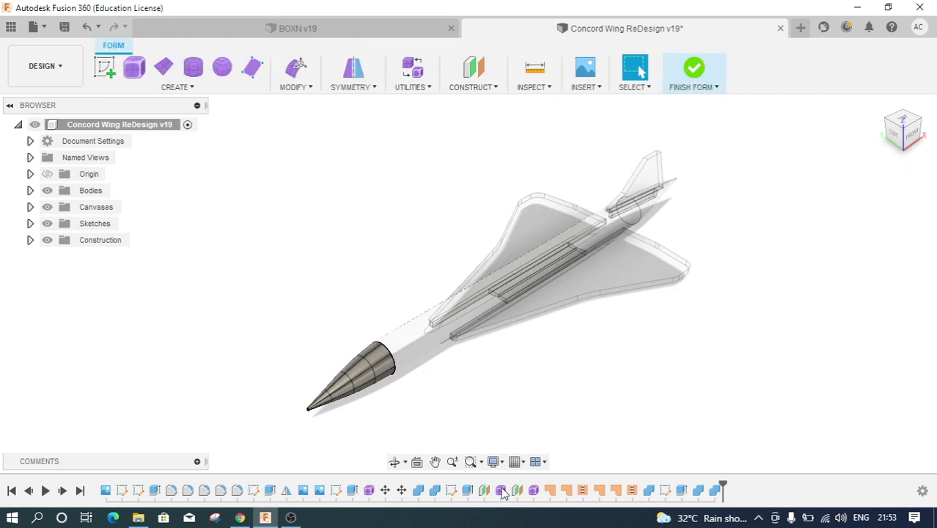
{"action": "left_click", "coordinate": [916, 137]}
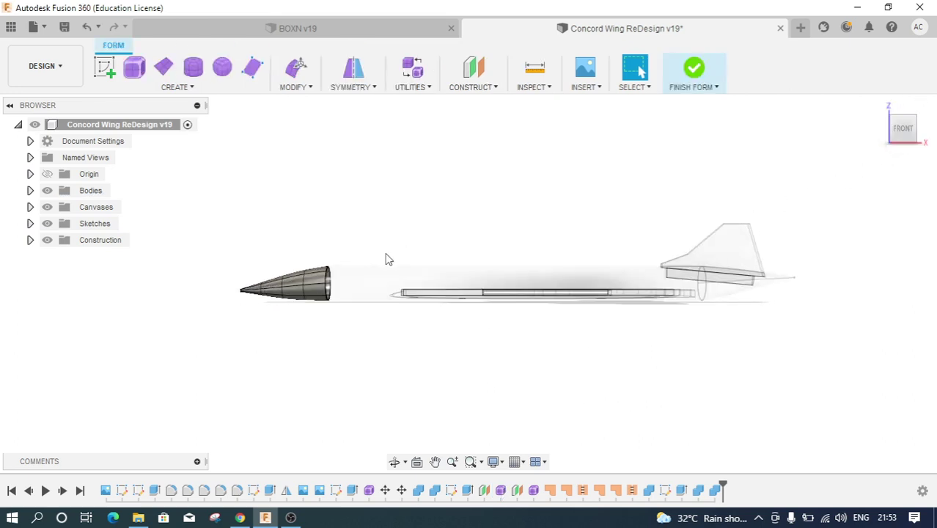
{"action": "left_click", "coordinate": [891, 116]}
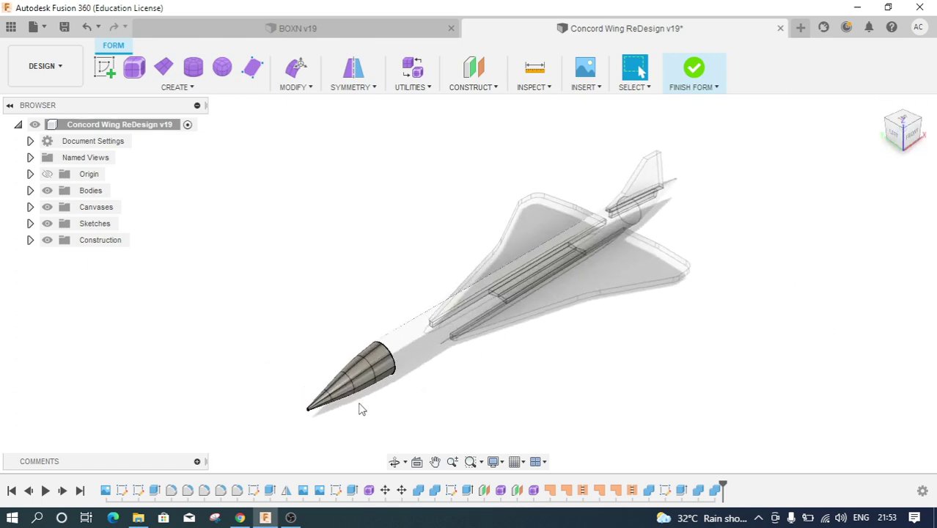
{"action": "scroll", "coordinate": [358, 405], "scroll_direction": "up", "scroll_amount": 3}
{"action": "scroll", "coordinate": [360, 408], "scroll_direction": "up", "scroll_amount": 2}
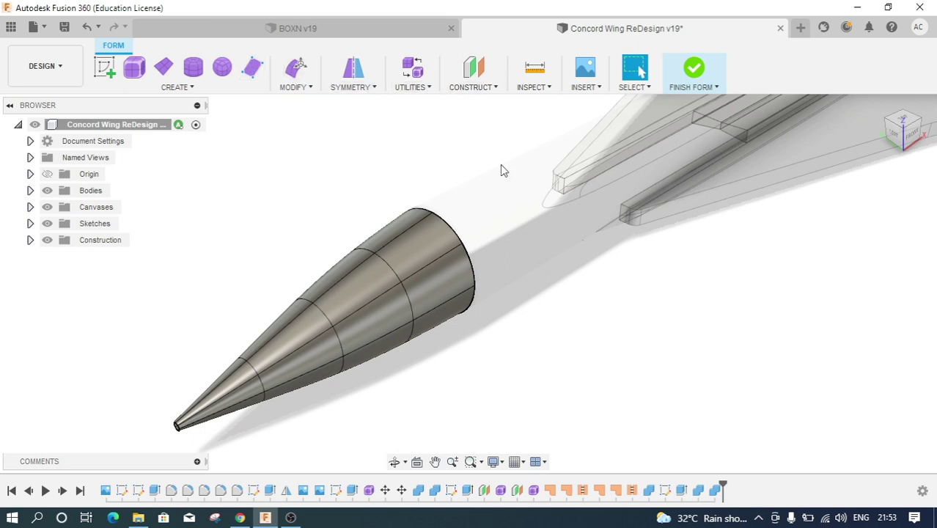
- Create a T-Spline cylinder, 20 mm in diameter and 40 mm tall, behind the nose cone
{"action": "left_click", "coordinate": [193, 68]}
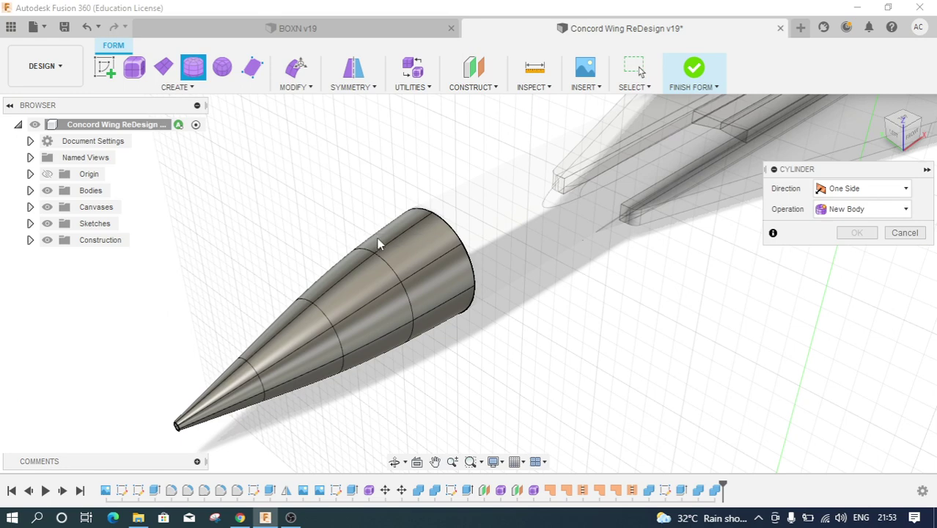
{"action": "scroll", "coordinate": [242, 269], "scroll_direction": "down", "scroll_amount": 3}
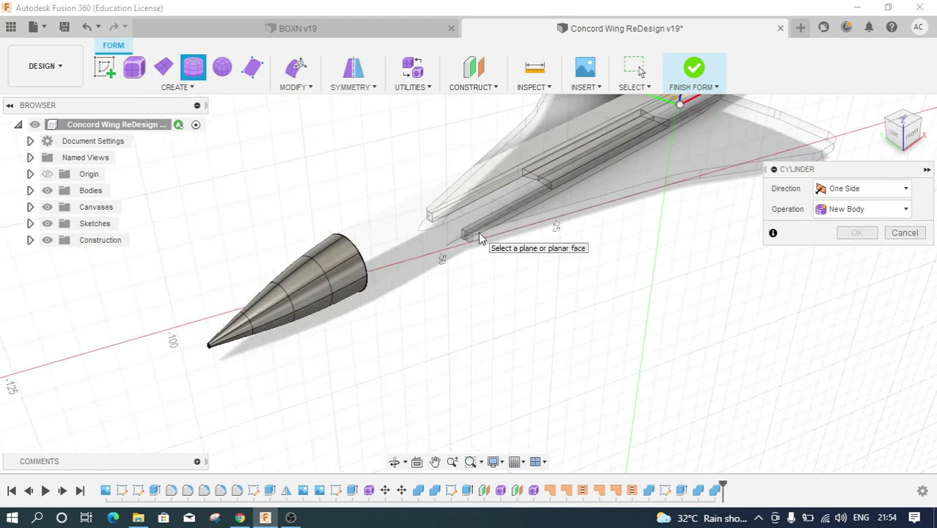
{"action": "left_click", "coordinate": [418, 228]}
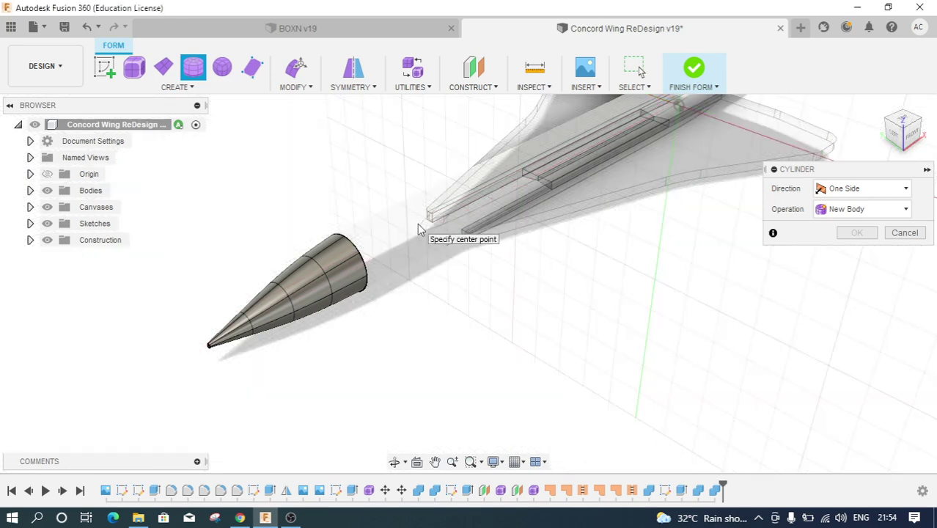
{"action": "left_click", "coordinate": [468, 318]}
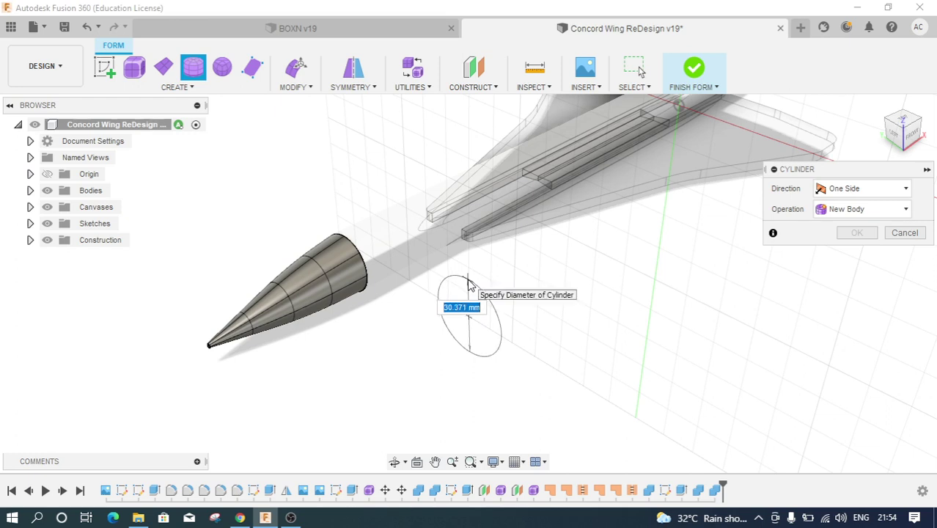
{"action": "type", "text": "20"}
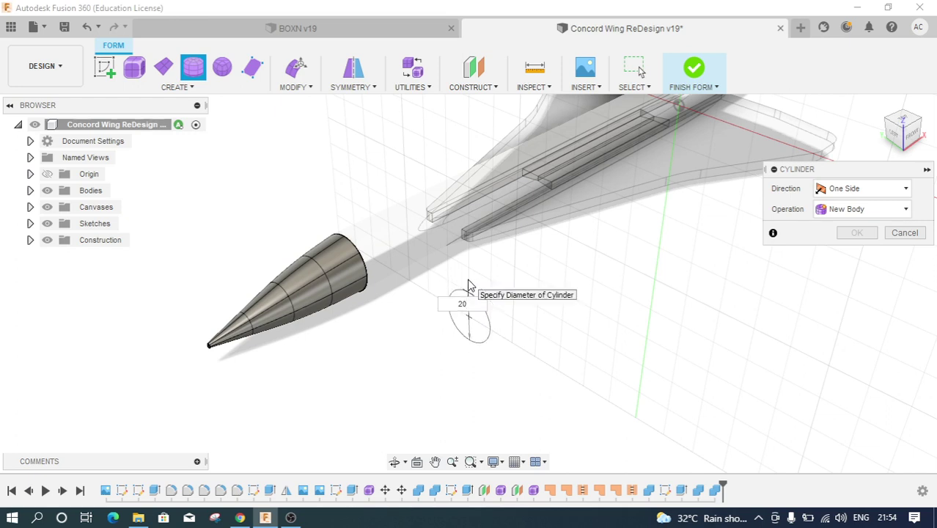
{"action": "key", "text": "Tab"}
{"action": "key", "text": "Return"}
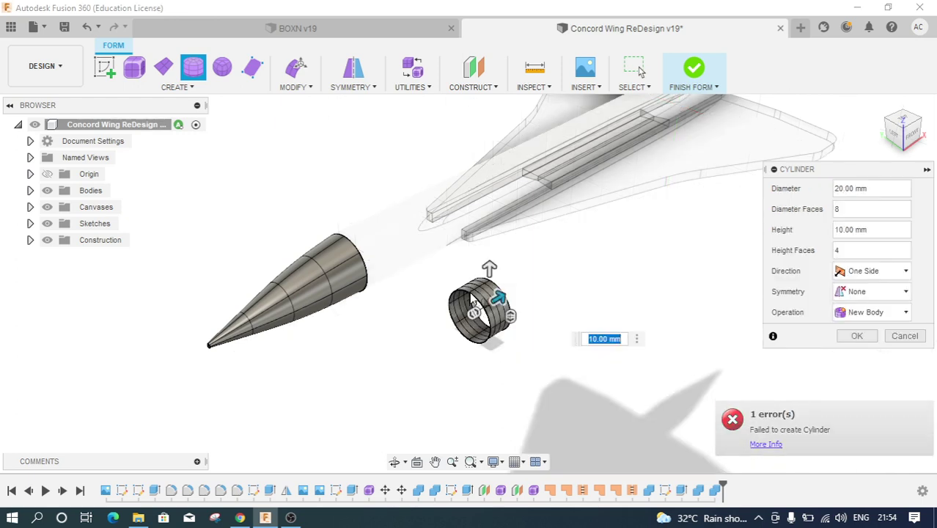
{"action": "mouse_move", "coordinate": [499, 298]}
{"action": "left_mouse_down"}
{"action": "mouse_move", "coordinate": [478, 311]}
{"action": "mouse_move", "coordinate": [522, 286]}
{"action": "left_mouse_up"}
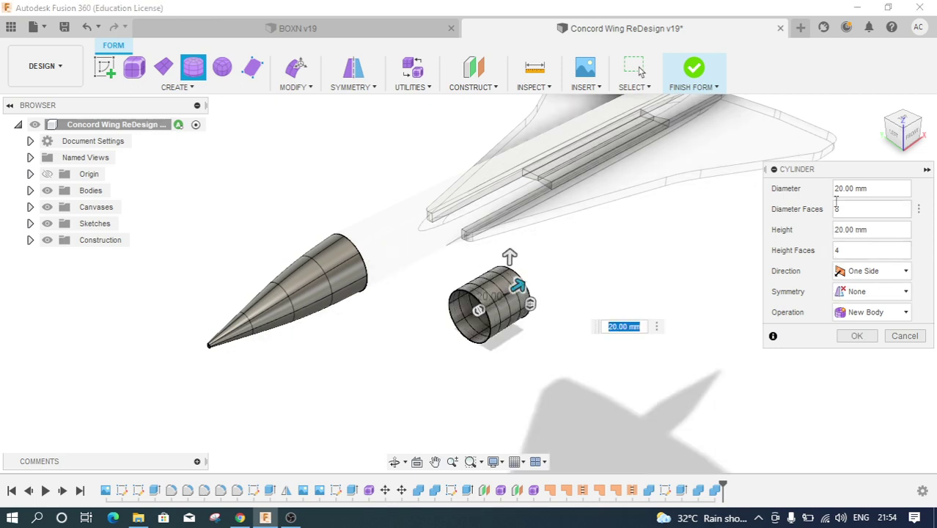
{"action": "left_click_drag", "start_coordinate": [522, 286], "coordinate": [554, 263]}
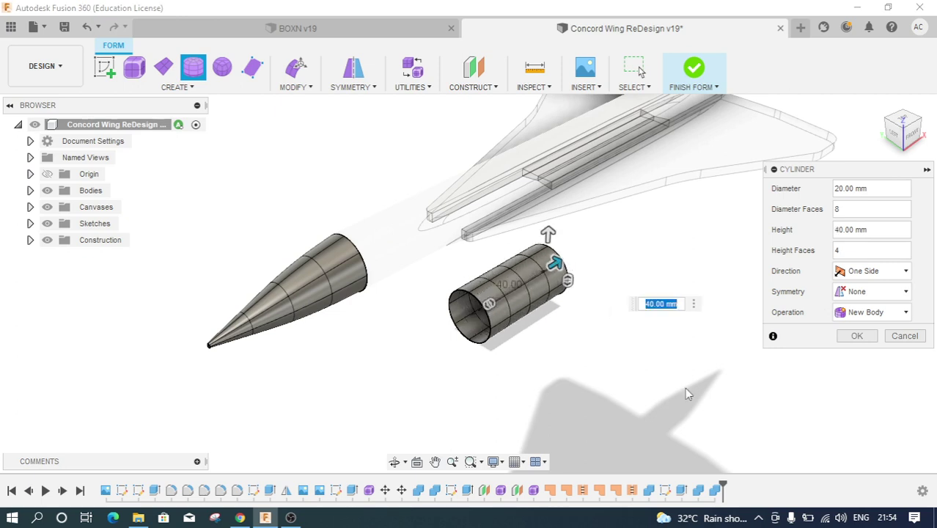
{"action": "left_click", "coordinate": [856, 336]}
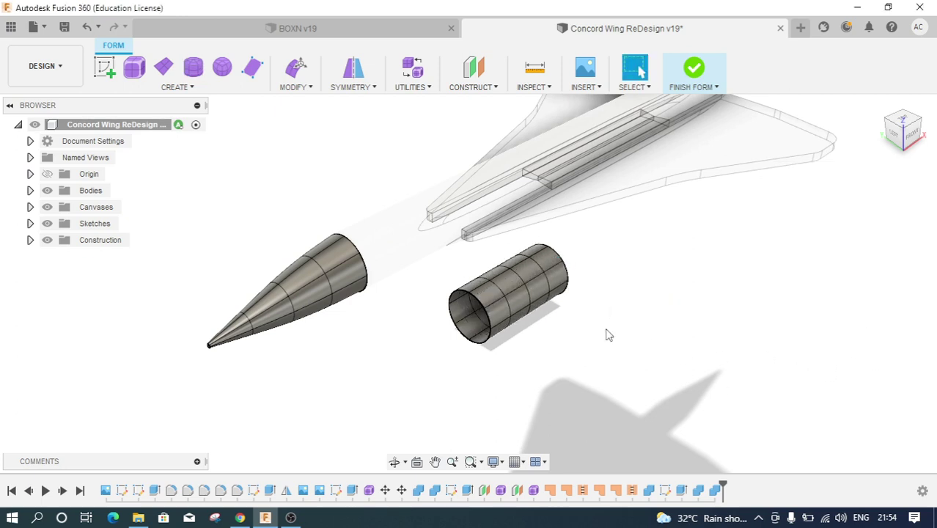
{"action": "scroll", "coordinate": [499, 301], "scroll_direction": "up", "scroll_amount": 5}
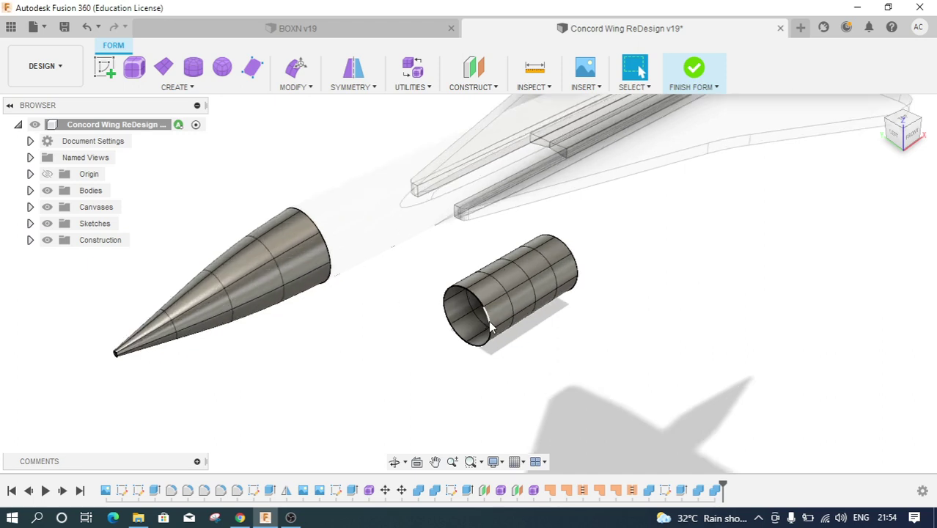
{"action": "scroll", "coordinate": [488, 320], "scroll_direction": "up", "scroll_amount": 2}
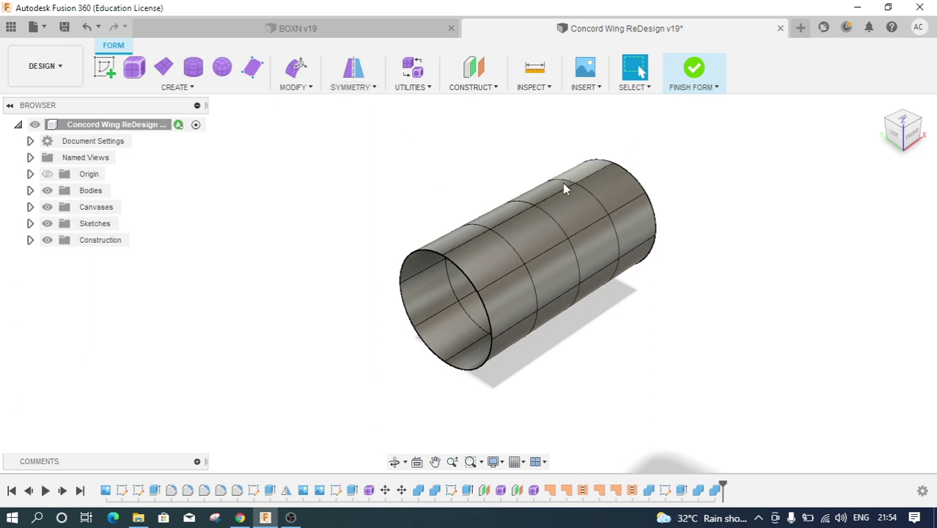
{"action": "left_click", "coordinate": [456, 265]}
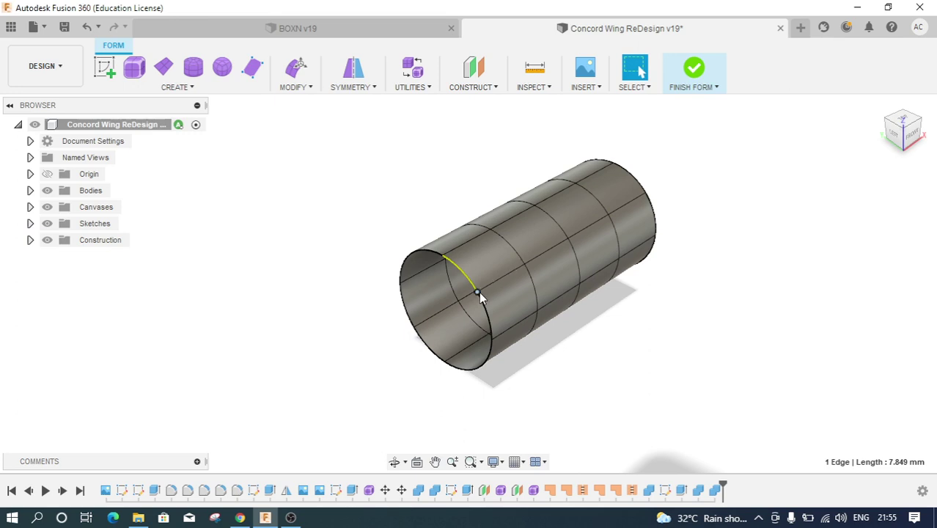
{"action": "left_click", "coordinate": [476, 291]}
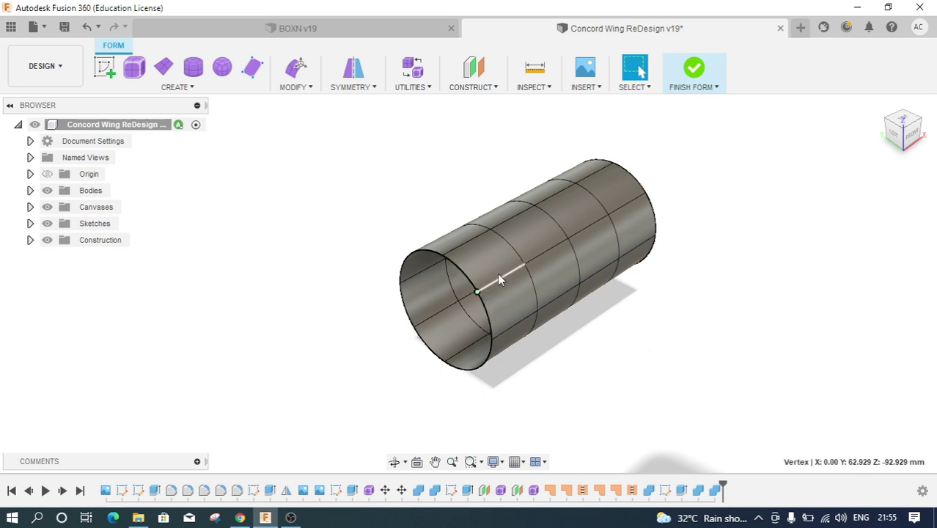
{"action": "left_click", "coordinate": [489, 265]}
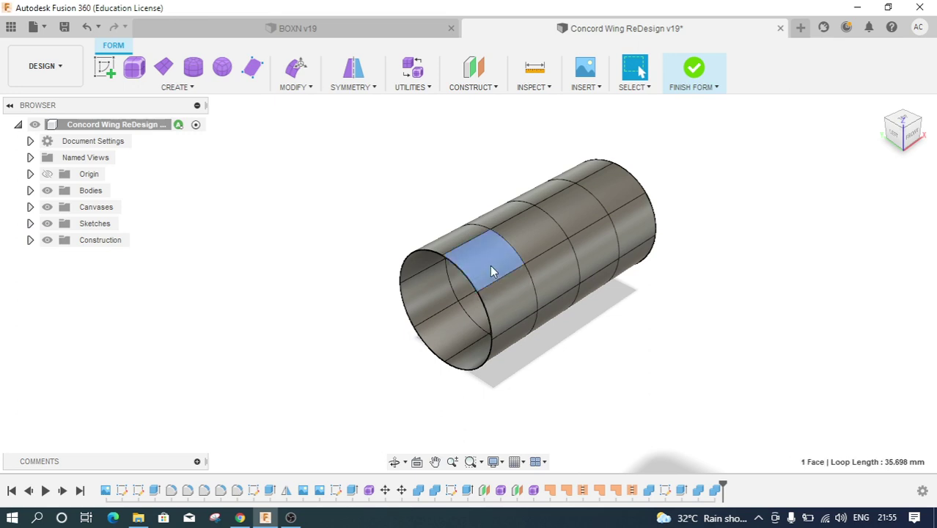
{"action": "double_click", "coordinate": [486, 307]}
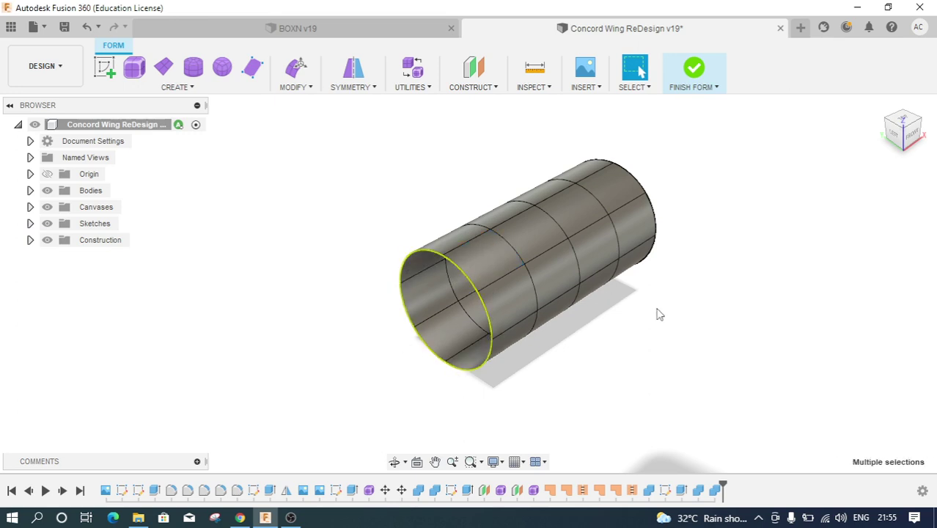
{"action": "left_click", "coordinate": [443, 255]}
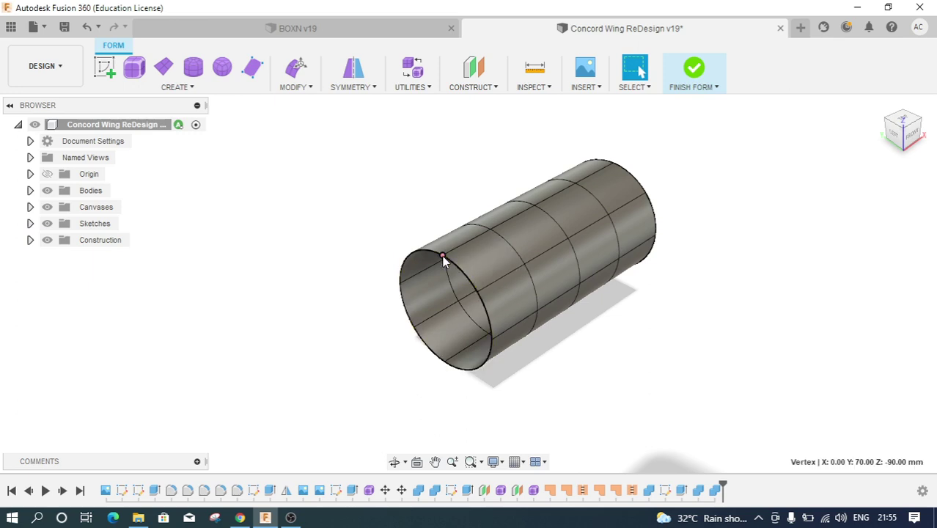
{"action": "right_click", "coordinate": [443, 257]}
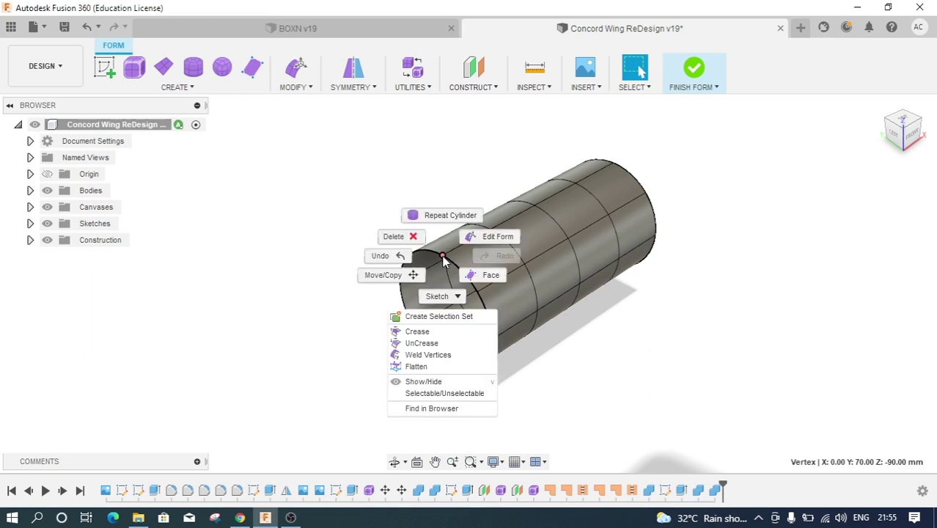
{"action": "left_click", "coordinate": [482, 237]}
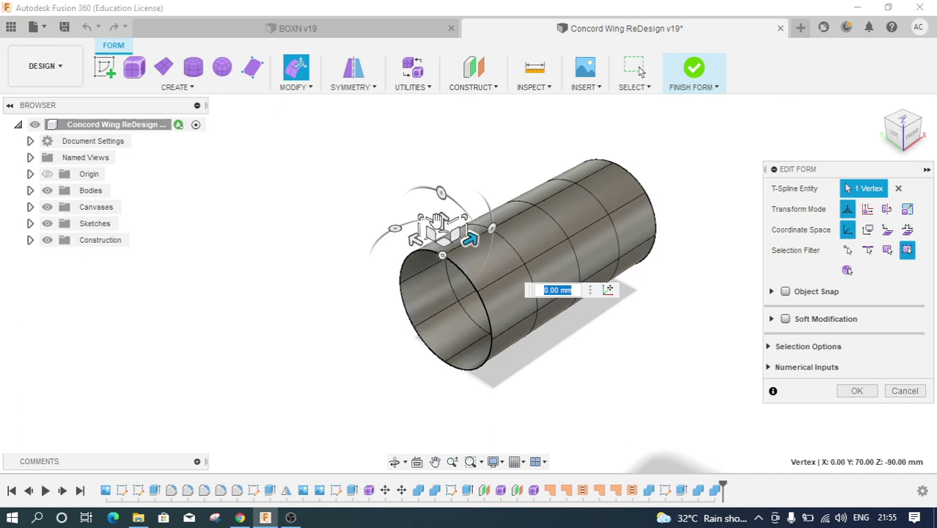
{"action": "left_click_drag", "start_coordinate": [440, 220], "coordinate": [439, 125]}
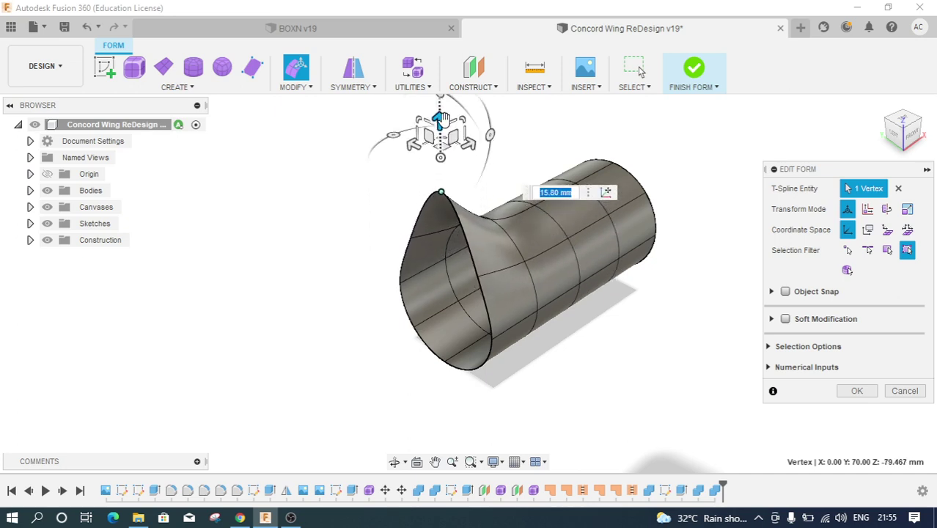
{"action": "scroll", "coordinate": [433, 402], "scroll_direction": "down", "scroll_amount": 1}
{"action": "scroll", "coordinate": [431, 402], "scroll_direction": "down", "scroll_amount": 1}
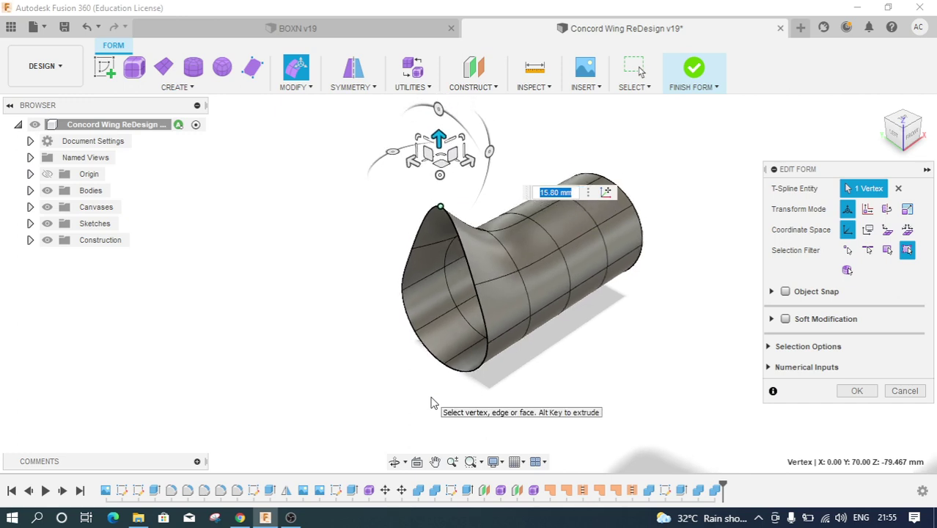
{"action": "scroll", "coordinate": [431, 402], "scroll_direction": "down", "scroll_amount": 1}
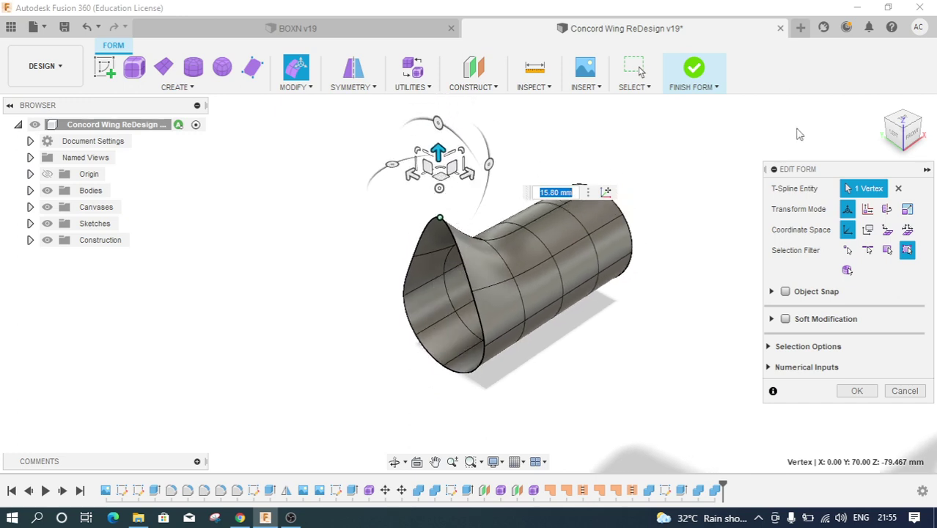
{"action": "left_click", "coordinate": [909, 132]}
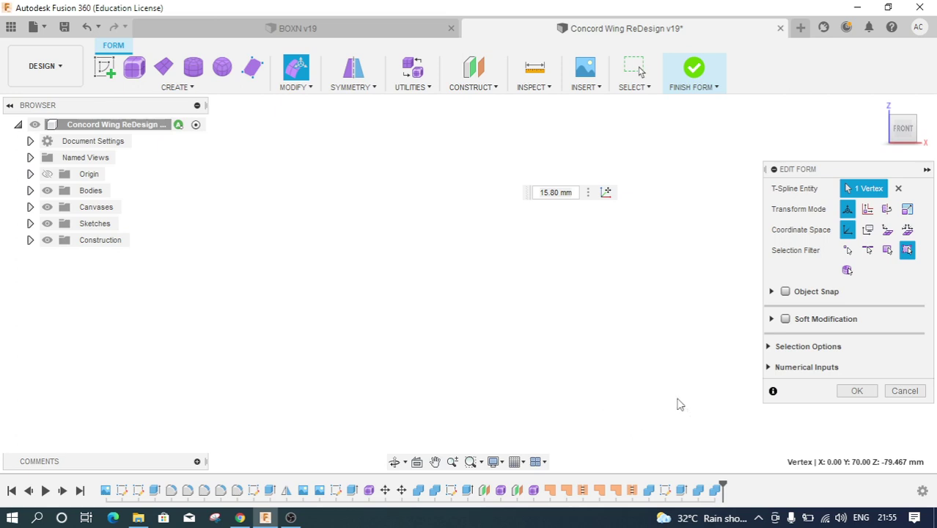
{"action": "left_click", "coordinate": [903, 390]}
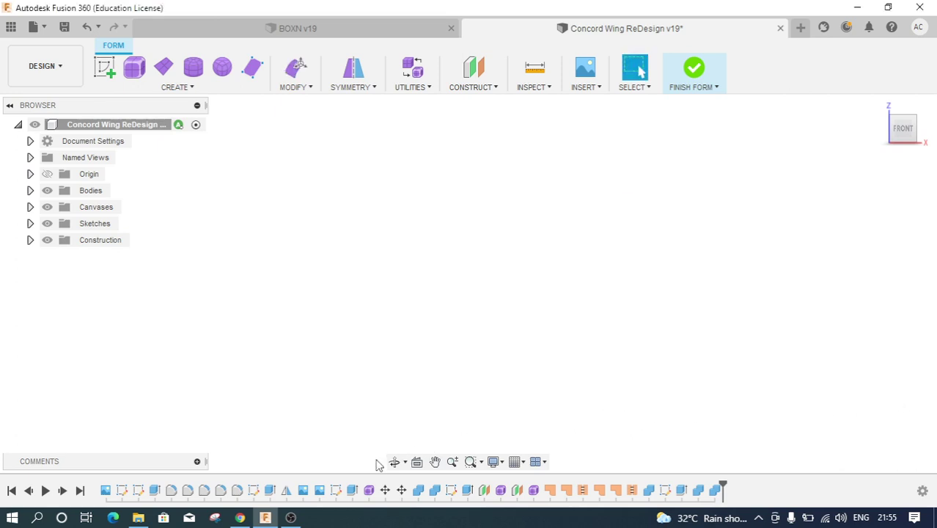
{"action": "mouse_move", "coordinate": [903, 127]}
{"action": "left_click", "coordinate": [880, 105]}
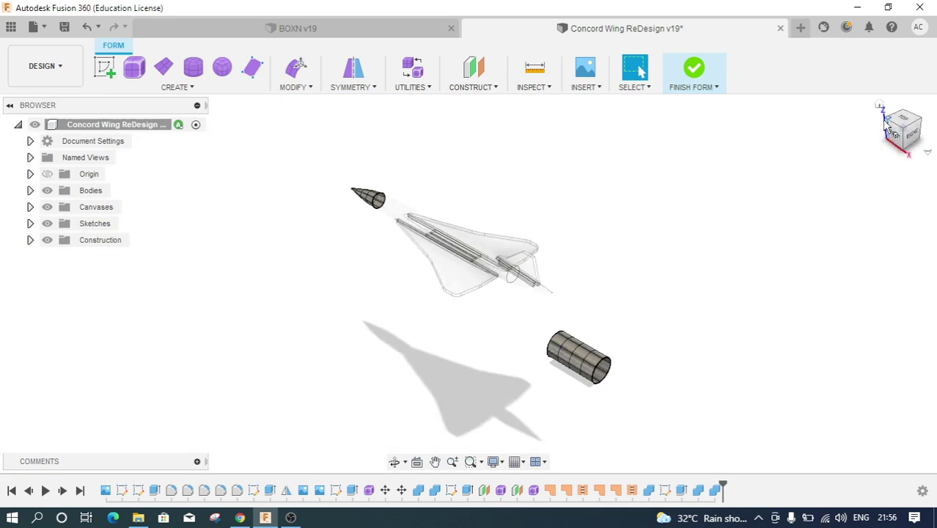
{"action": "left_click", "coordinate": [889, 131]}
{"action": "scroll", "coordinate": [466, 291], "scroll_direction": "up", "scroll_amount": 10}
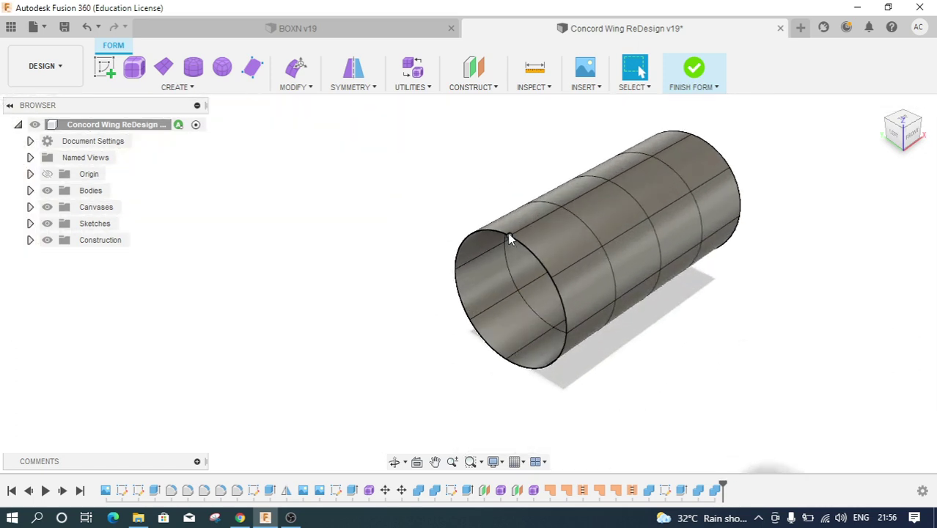
{"action": "right_click", "coordinate": [511, 239]}
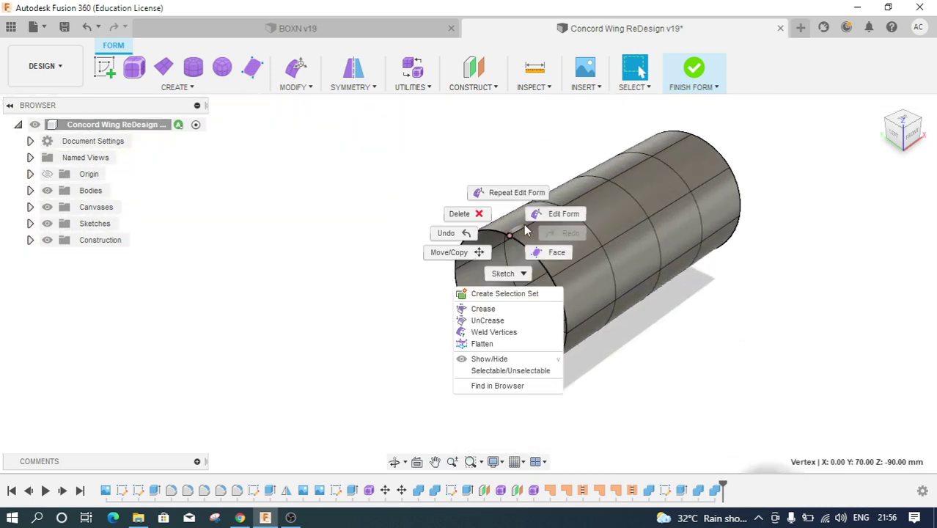
{"action": "left_click", "coordinate": [537, 215]}
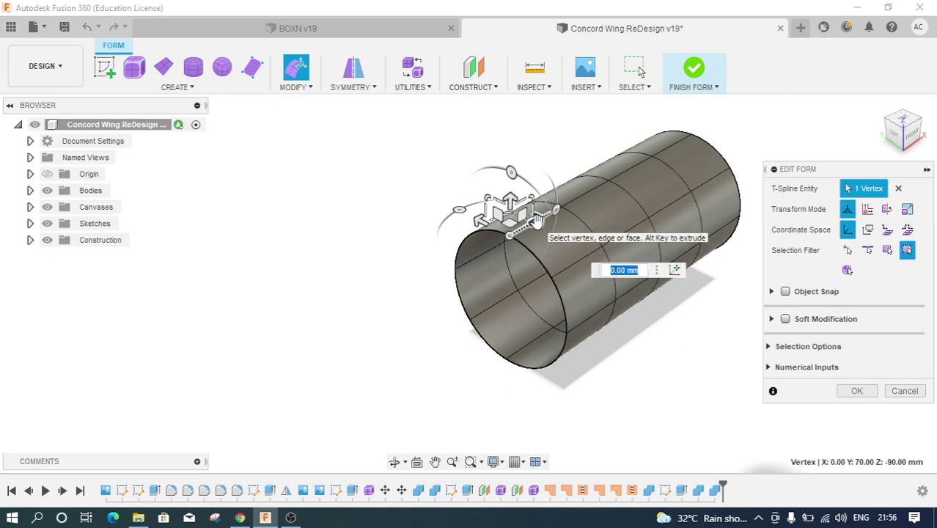
{"action": "mouse_move", "coordinate": [538, 219]}
{"action": "left_mouse_down"}
{"action": "mouse_move", "coordinate": [425, 307]}
{"action": "mouse_move", "coordinate": [297, 375]}
{"action": "left_mouse_up"}
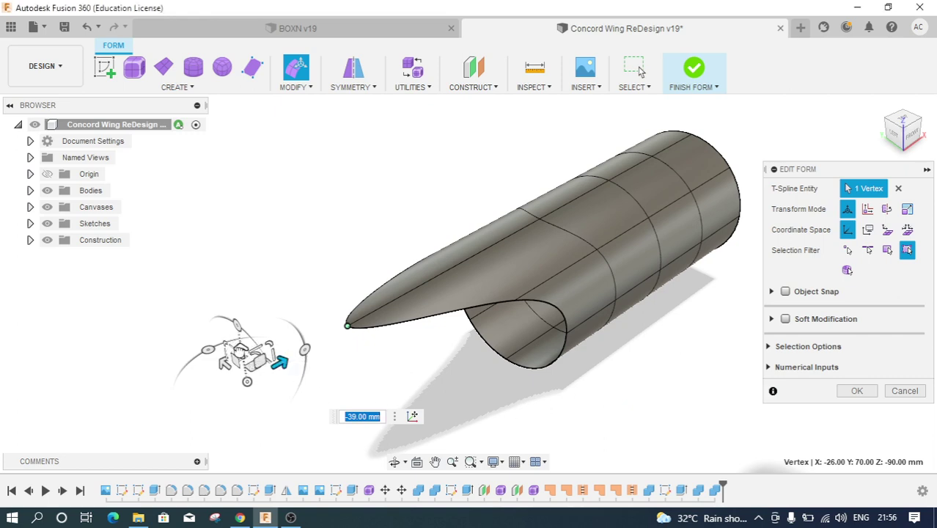
{"action": "left_click_drag", "start_coordinate": [230, 346], "coordinate": [230, 182]}
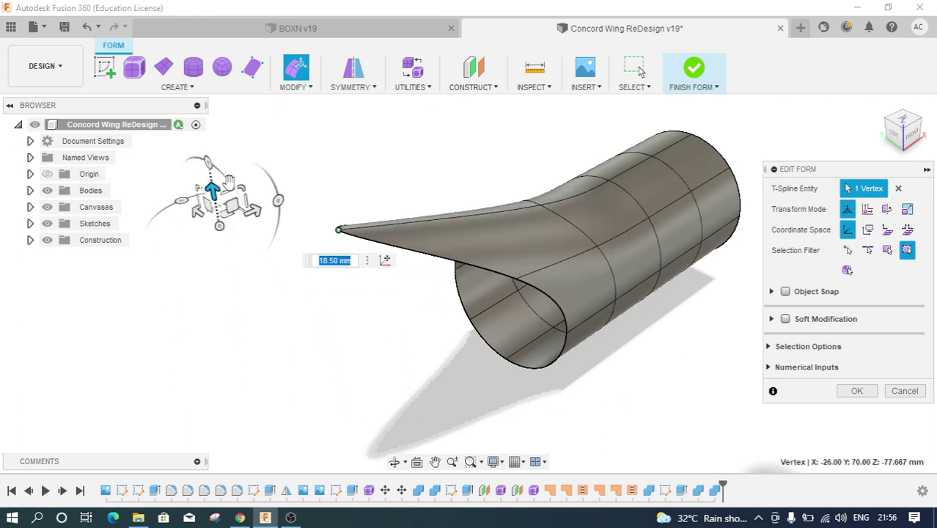
{"action": "left_click", "coordinate": [892, 393]}
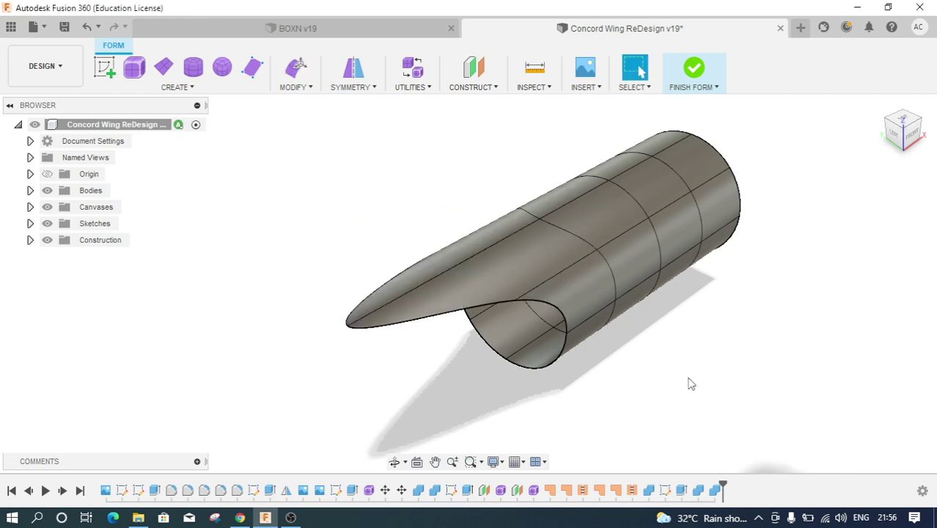
{"action": "key", "text": "ctrl+z"}
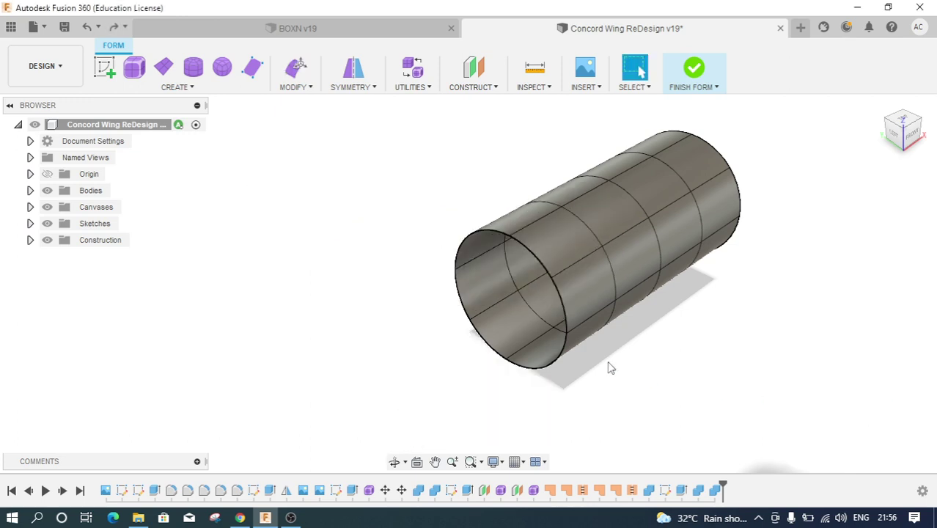
{"action": "double_click", "coordinate": [520, 243]}
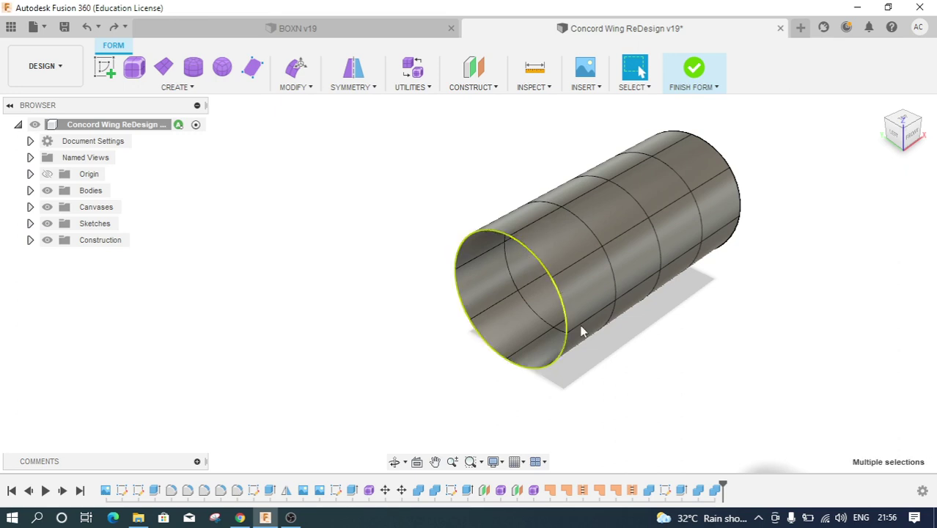
- Use Edit Form on the cylinder's end loop and bend it upward 11 mm
{"action": "right_click", "coordinate": [538, 263]}
{"action": "left_click", "coordinate": [568, 238]}
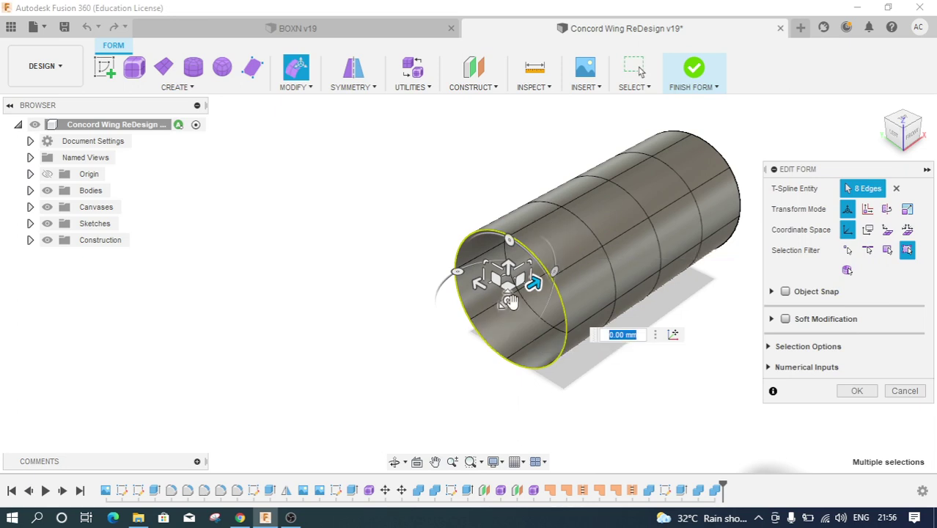
{"action": "mouse_move", "coordinate": [508, 266]}
{"action": "left_mouse_down"}
{"action": "mouse_move", "coordinate": [510, 174]}
{"action": "mouse_move", "coordinate": [523, 199]}
{"action": "mouse_move", "coordinate": [414, 275]}
{"action": "left_mouse_up"}
{"action": "middle_click_drag", "start_coordinate": [414, 275], "coordinate": [694, 200], "text": "shift"}
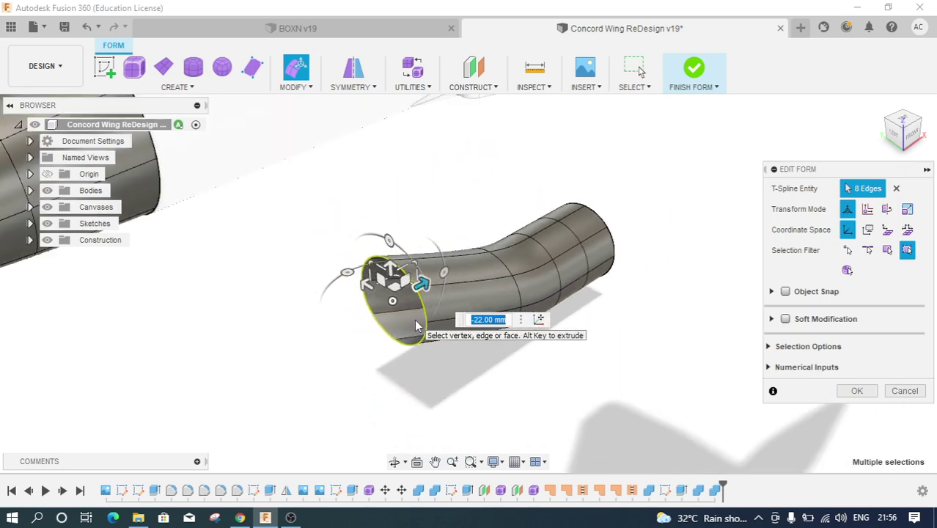
- In front view, rotate the end loop about -35°
{"action": "left_click", "coordinate": [909, 136]}
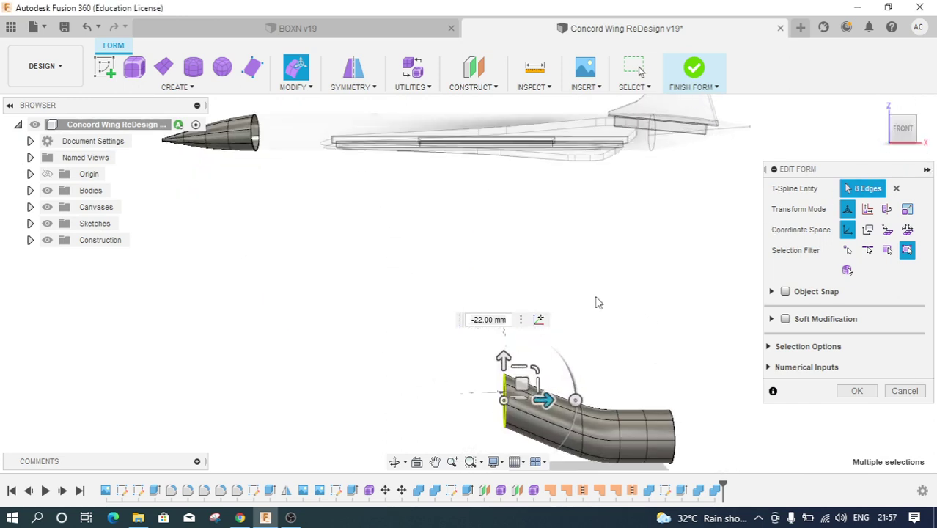
{"action": "scroll", "coordinate": [488, 283], "scroll_direction": "down", "scroll_amount": 2}
{"action": "scroll", "coordinate": [490, 282], "scroll_direction": "down", "scroll_amount": 3}
{"action": "scroll", "coordinate": [491, 282], "scroll_direction": "down", "scroll_amount": 3}
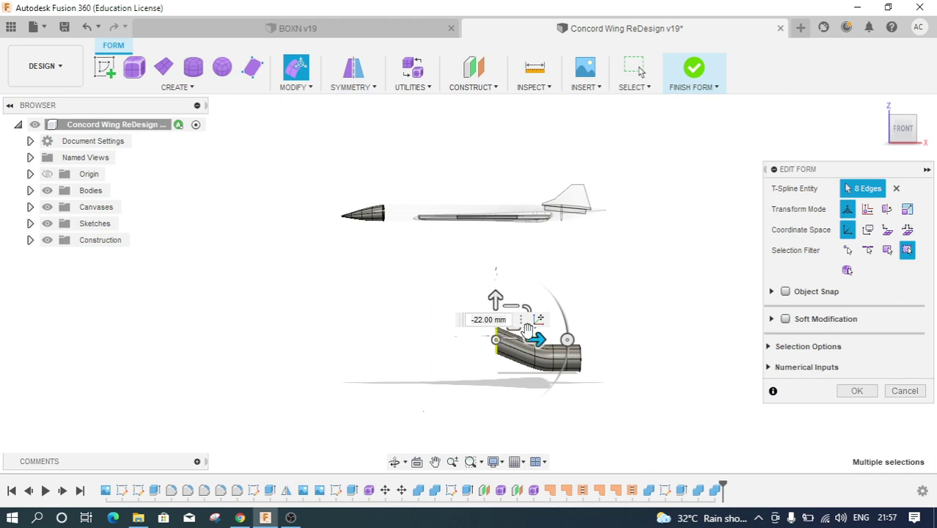
{"action": "mouse_move", "coordinate": [575, 336]}
{"action": "left_mouse_down"}
{"action": "mouse_move", "coordinate": [538, 313]}
{"action": "mouse_move", "coordinate": [551, 331]}
{"action": "mouse_move", "coordinate": [541, 367]}
{"action": "mouse_move", "coordinate": [525, 382]}
{"action": "mouse_move", "coordinate": [495, 384]}
{"action": "mouse_move", "coordinate": [563, 367]}
{"action": "mouse_move", "coordinate": [560, 335]}
{"action": "mouse_move", "coordinate": [528, 313]}
{"action": "mouse_move", "coordinate": [556, 335]}
{"action": "mouse_move", "coordinate": [550, 356]}
{"action": "mouse_move", "coordinate": [561, 339]}
{"action": "mouse_move", "coordinate": [512, 321]}
{"action": "mouse_move", "coordinate": [451, 354]}
{"action": "mouse_move", "coordinate": [352, 366]}
{"action": "mouse_move", "coordinate": [253, 351]}
{"action": "mouse_move", "coordinate": [279, 307]}
{"action": "mouse_move", "coordinate": [383, 311]}
{"action": "mouse_move", "coordinate": [484, 336]}
{"action": "left_mouse_up"}
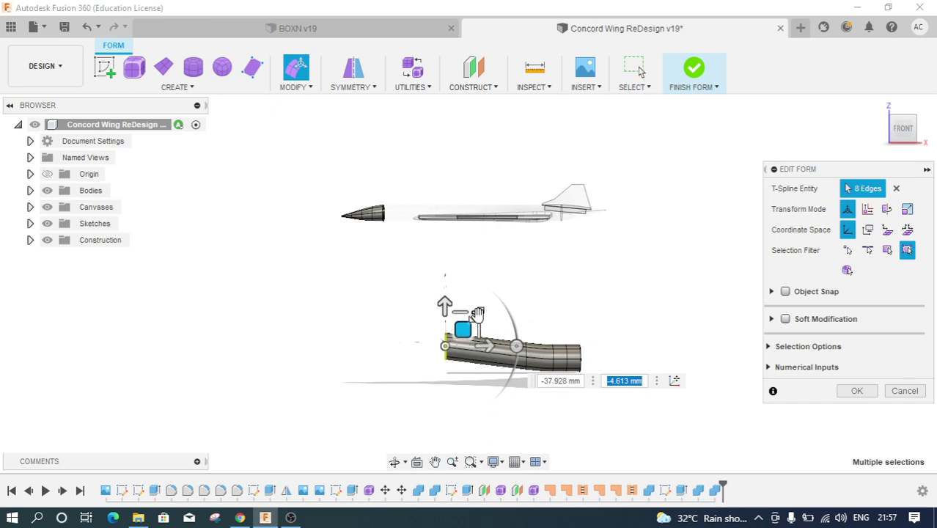
{"action": "mouse_move", "coordinate": [903, 128]}
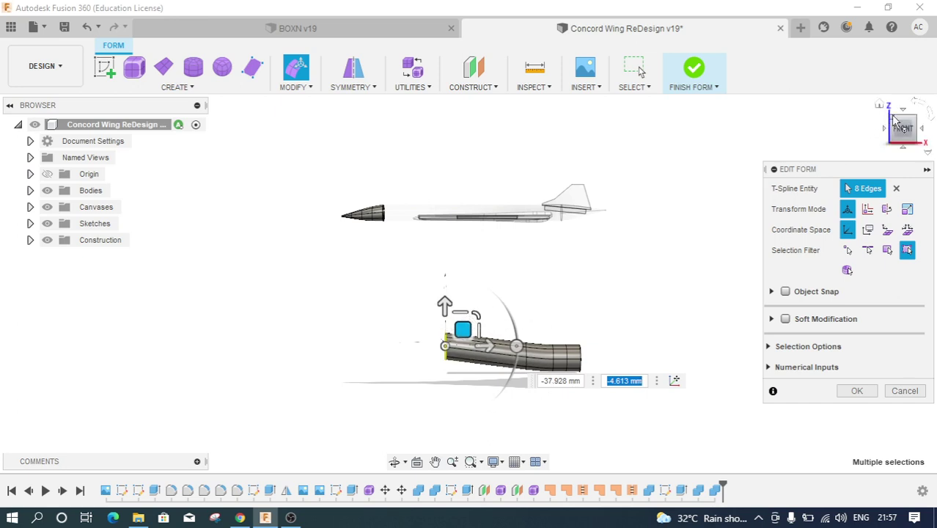
- From the home view, resize the end loop's opening, squashing it into an ellipse
{"action": "left_click", "coordinate": [879, 105]}
{"action": "scroll", "coordinate": [414, 319], "scroll_direction": "up", "scroll_amount": 3}
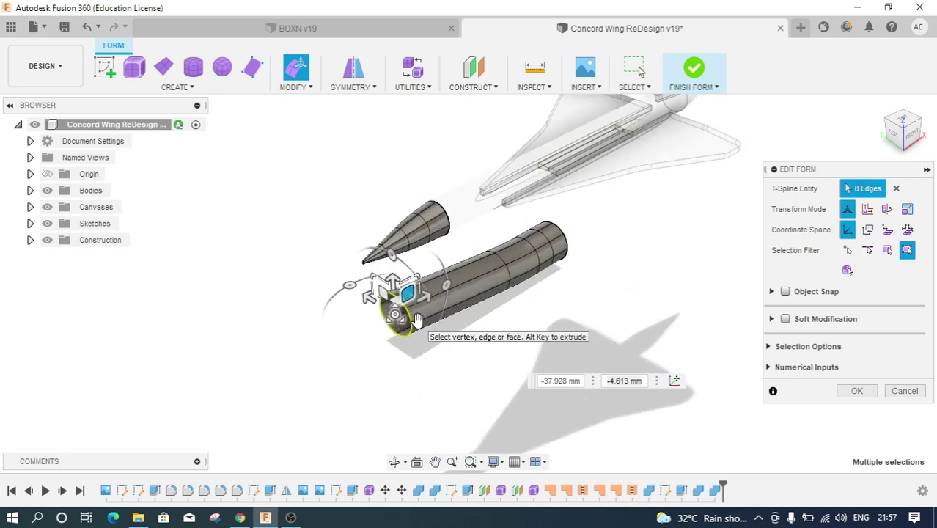
{"action": "scroll", "coordinate": [415, 319], "scroll_direction": "up", "scroll_amount": 3}
{"action": "scroll", "coordinate": [359, 306], "scroll_direction": "up", "scroll_amount": 1}
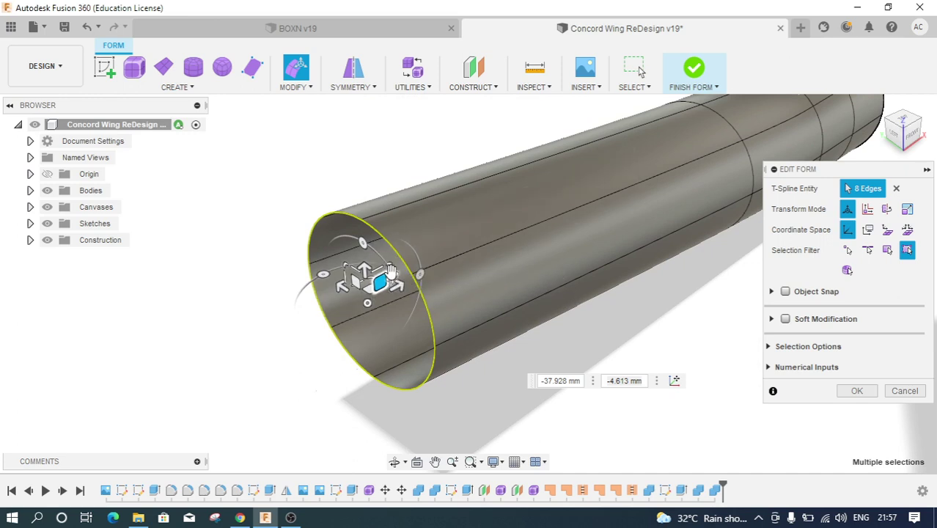
{"action": "mouse_move", "coordinate": [394, 262]}
{"action": "left_mouse_down"}
{"action": "mouse_move", "coordinate": [373, 294]}
{"action": "mouse_move", "coordinate": [387, 268]}
{"action": "left_mouse_up"}
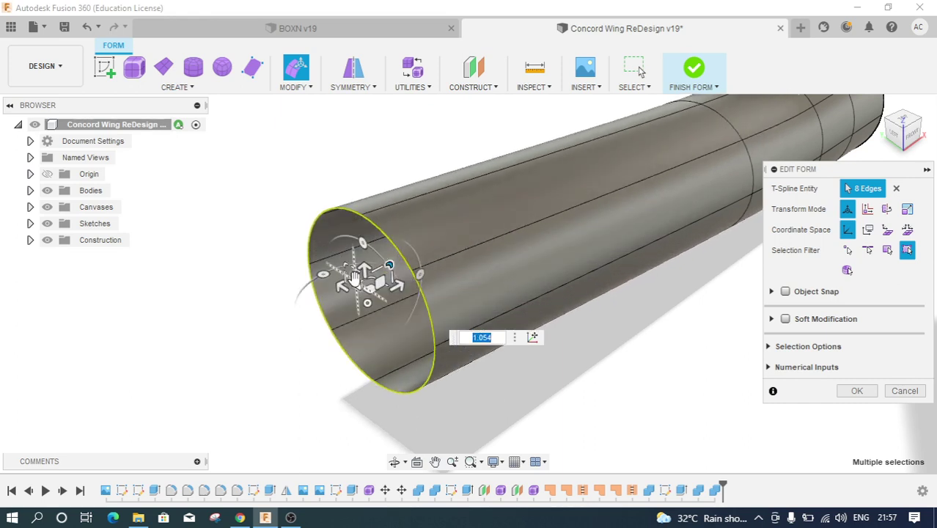
{"action": "mouse_move", "coordinate": [345, 265]}
{"action": "left_mouse_down"}
{"action": "mouse_move", "coordinate": [324, 257]}
{"action": "mouse_move", "coordinate": [339, 266]}
{"action": "mouse_move", "coordinate": [332, 239]}
{"action": "mouse_move", "coordinate": [334, 266]}
{"action": "left_mouse_up"}
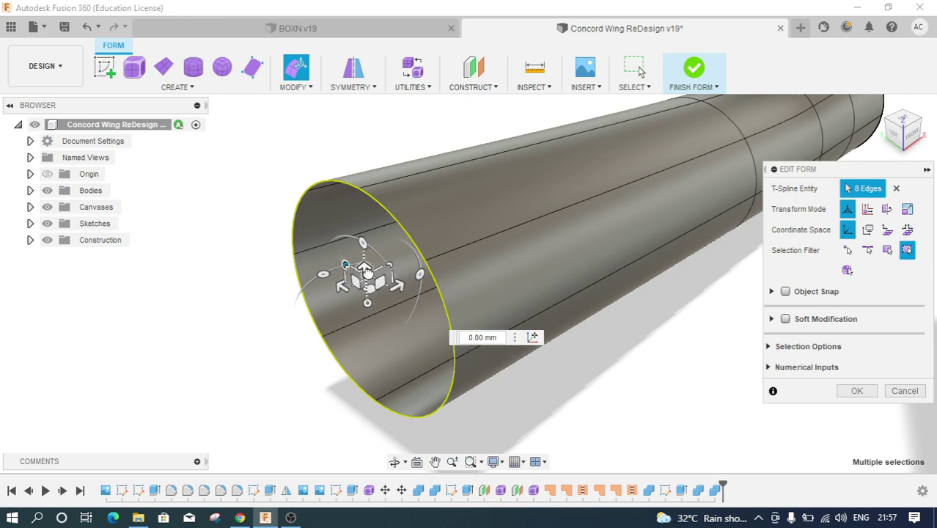
{"action": "mouse_move", "coordinate": [367, 271]}
{"action": "left_mouse_down"}
{"action": "mouse_move", "coordinate": [361, 254]}
{"action": "mouse_move", "coordinate": [365, 271]}
{"action": "left_mouse_up"}
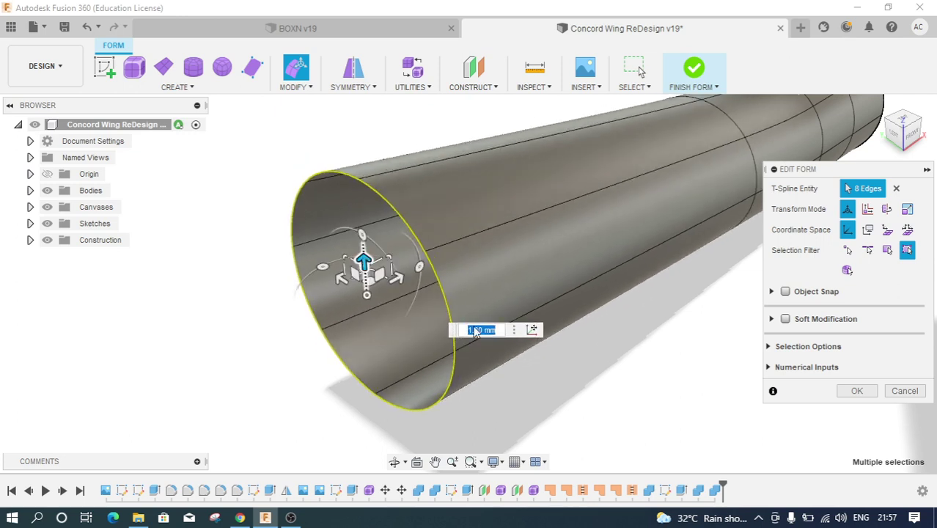
- Scale the end loop down to a narrow point, tapering the body into a cone
{"action": "scroll", "coordinate": [410, 354], "scroll_direction": "down", "scroll_amount": 2}
{"action": "scroll", "coordinate": [410, 354], "scroll_direction": "down", "scroll_amount": 3}
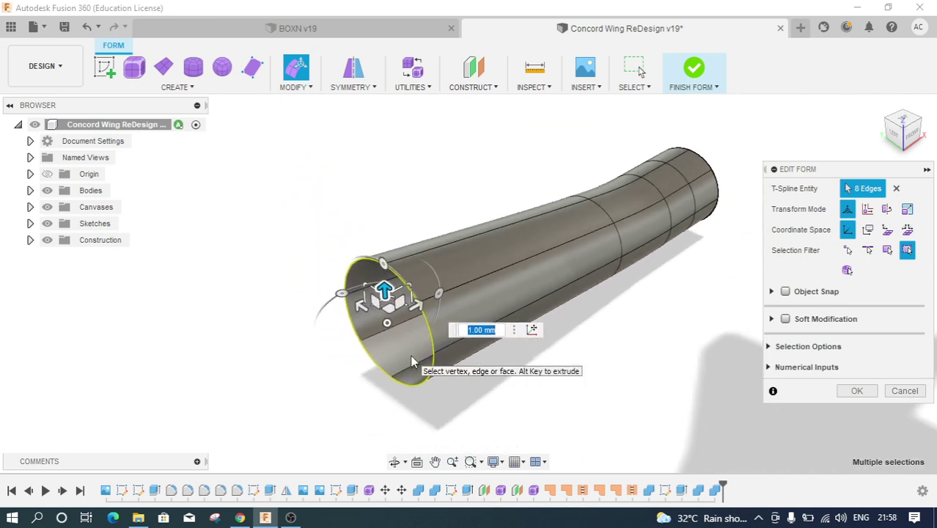
{"action": "scroll", "coordinate": [411, 359], "scroll_direction": "down", "scroll_amount": 2}
{"action": "scroll", "coordinate": [411, 360], "scroll_direction": "down", "scroll_amount": 2}
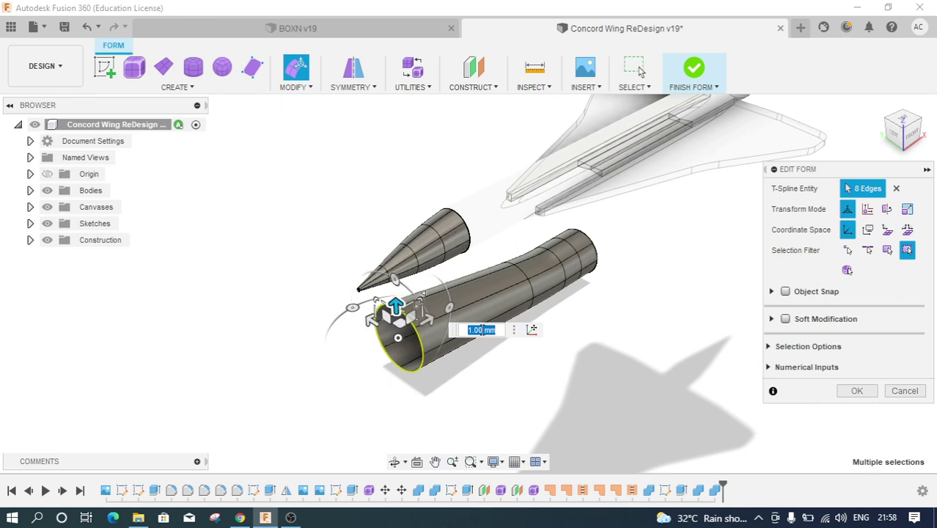
{"action": "scroll", "coordinate": [395, 312], "scroll_direction": "up", "scroll_amount": 2}
{"action": "scroll", "coordinate": [389, 311], "scroll_direction": "up", "scroll_amount": 3}
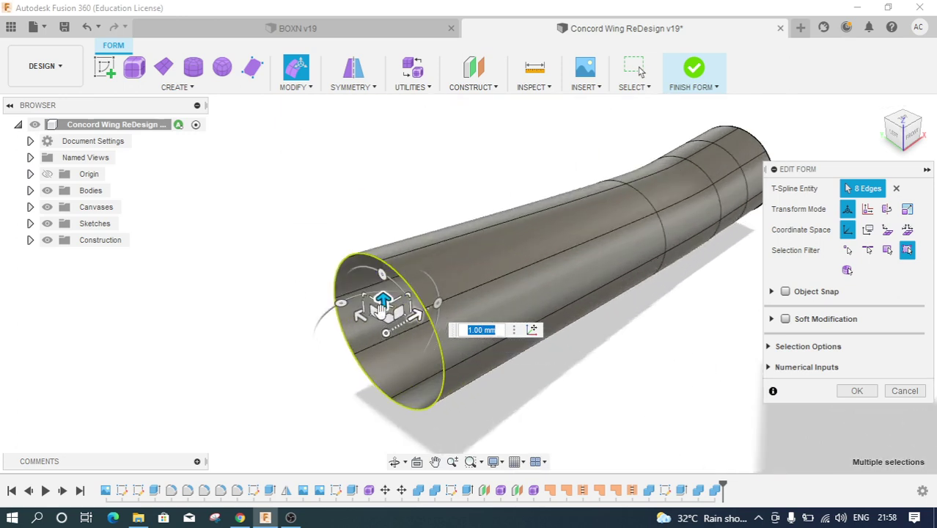
{"action": "left_click_drag", "start_coordinate": [360, 296], "coordinate": [411, 368]}
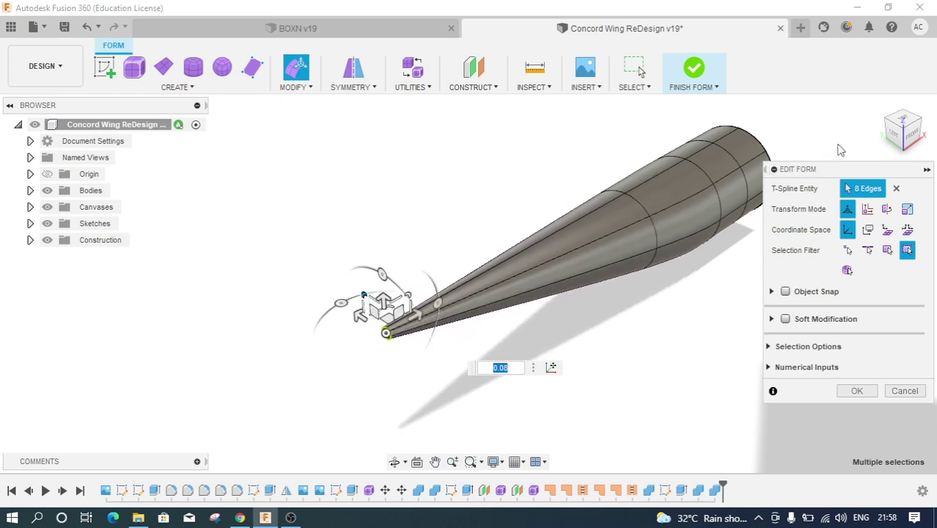
- Show the Concorde BluePrint 1 canvas behind the model in front view
{"action": "mouse_move", "coordinate": [903, 130]}
{"action": "left_click", "coordinate": [914, 137]}
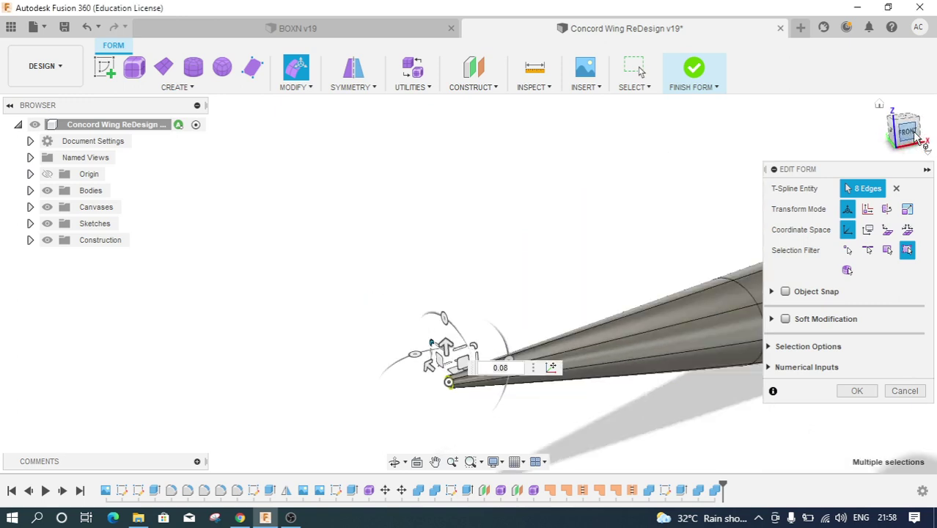
{"action": "scroll", "coordinate": [432, 300], "scroll_direction": "down", "scroll_amount": 2}
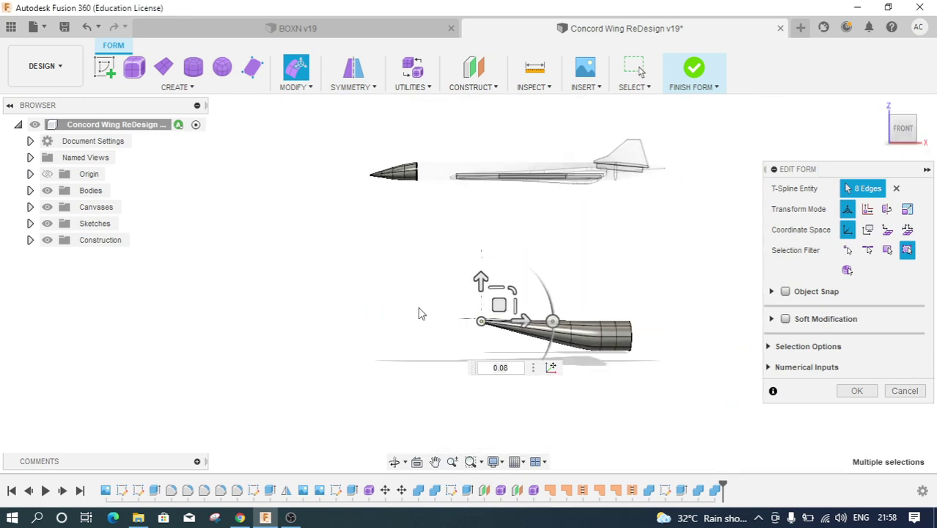
{"action": "left_click", "coordinate": [30, 208]}
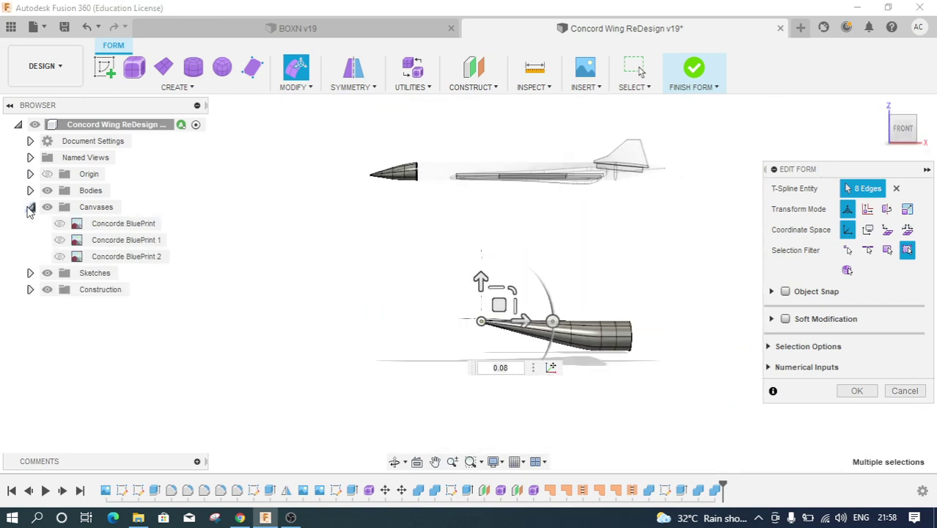
{"action": "left_click", "coordinate": [60, 240]}
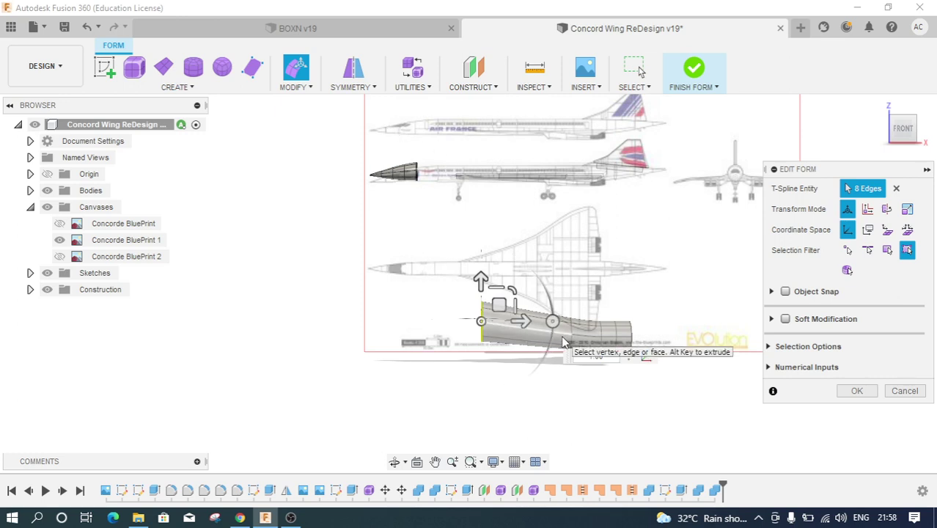
- Lower the middle edge loop of the nose by 4 mm
{"action": "scroll", "coordinate": [572, 343], "scroll_direction": "up", "scroll_amount": 2}
{"action": "scroll", "coordinate": [594, 310], "scroll_direction": "up", "scroll_amount": 2}
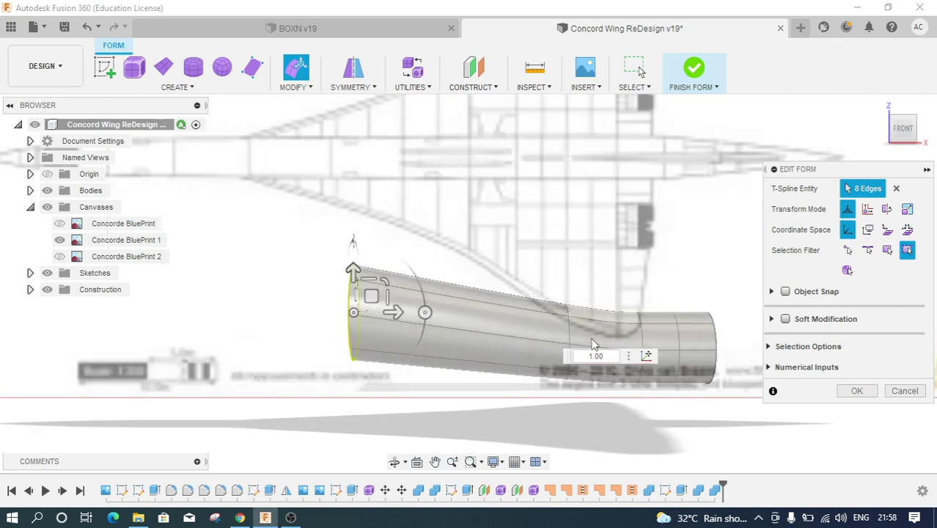
{"action": "scroll", "coordinate": [583, 326], "scroll_direction": "up", "scroll_amount": 3}
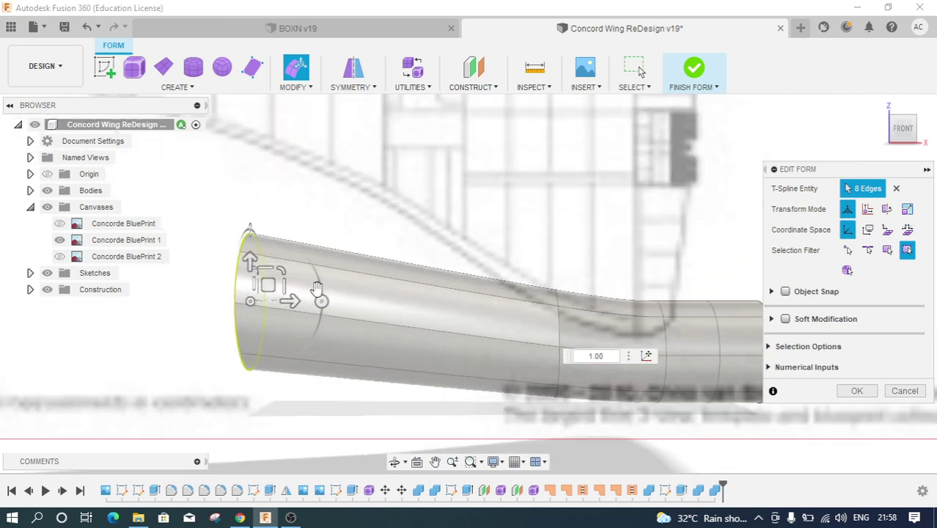
{"action": "double_click", "coordinate": [556, 321]}
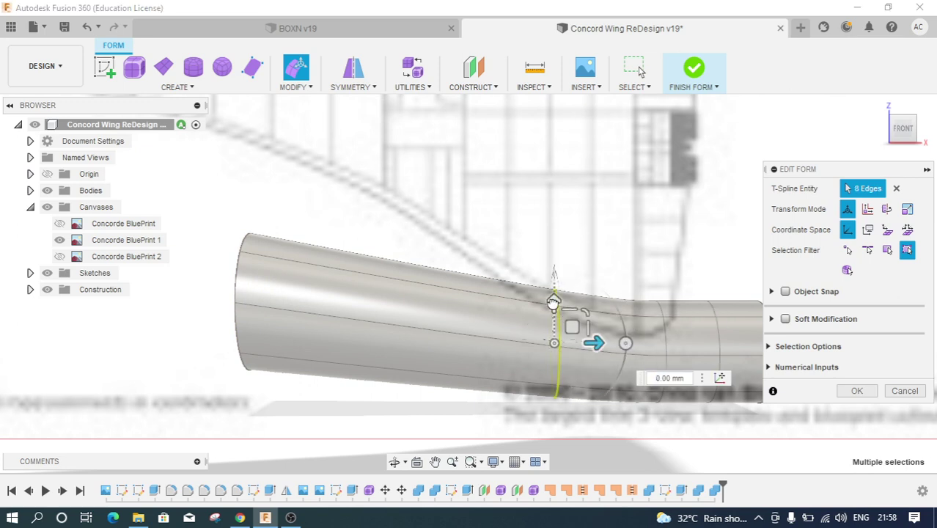
{"action": "left_click", "coordinate": [554, 301]}
{"action": "left_click_drag", "start_coordinate": [553, 301], "coordinate": [538, 324]}
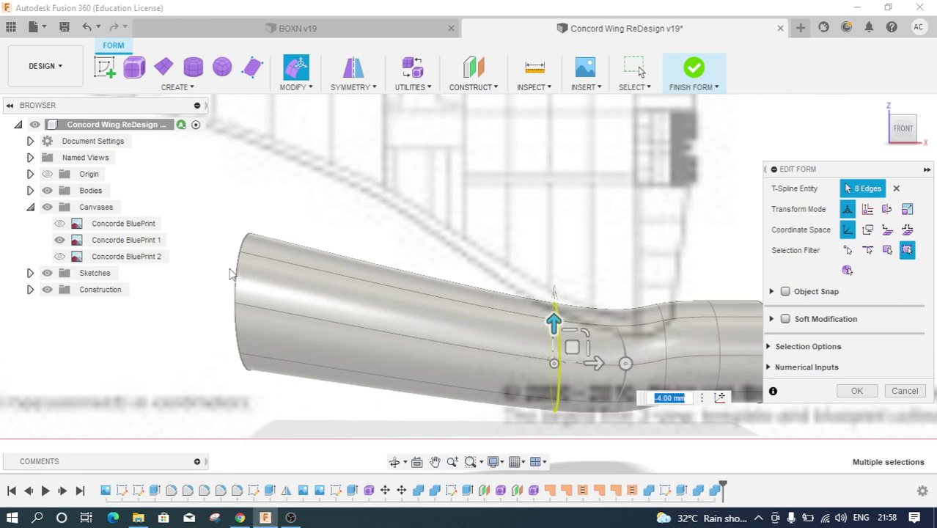
{"action": "mouse_move", "coordinate": [902, 128]}
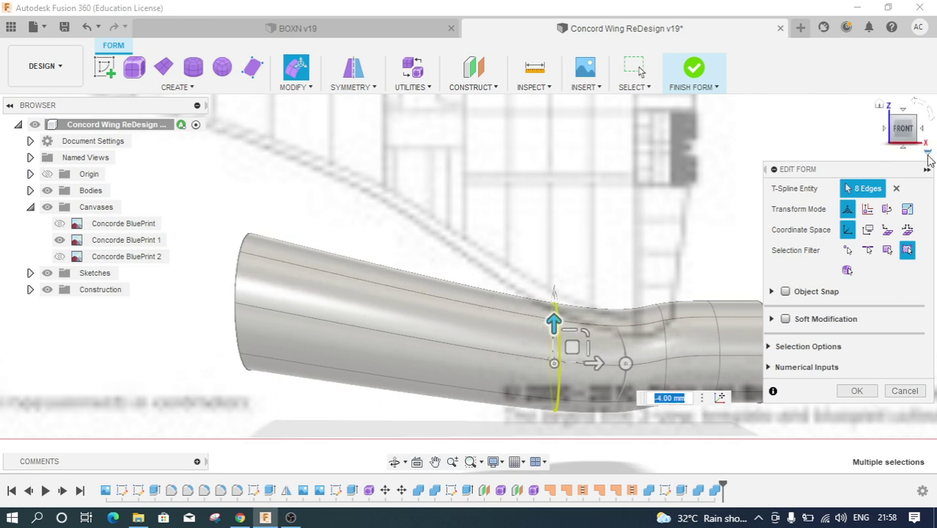
- Switch to orthographic view and move the tip-end loop 25 mm back
{"action": "left_click", "coordinate": [927, 156]}
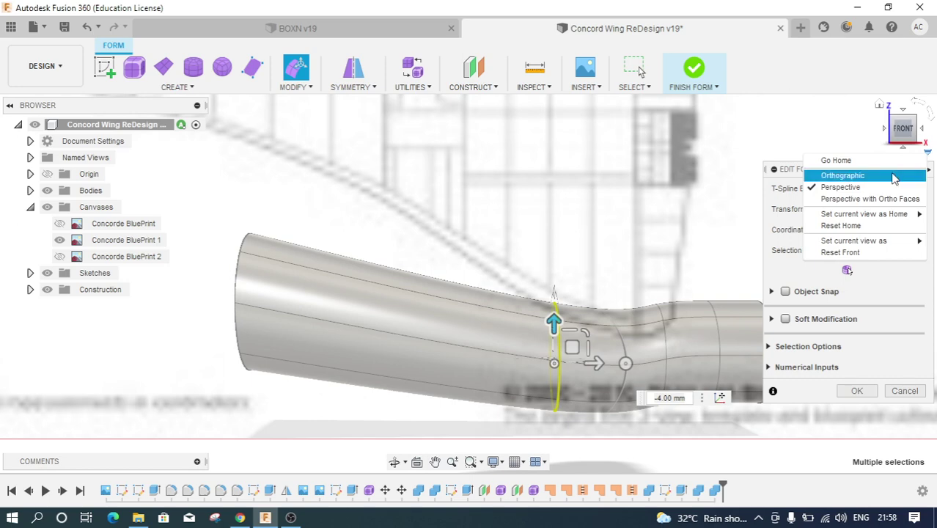
{"action": "left_click", "coordinate": [900, 175]}
{"action": "scroll", "coordinate": [487, 261], "scroll_direction": "down", "scroll_amount": 1}
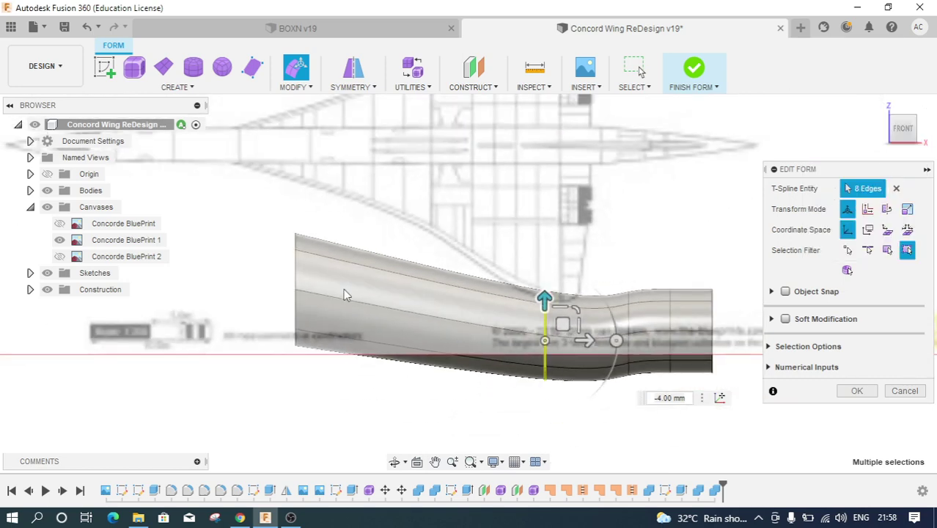
{"action": "double_click", "coordinate": [296, 282]}
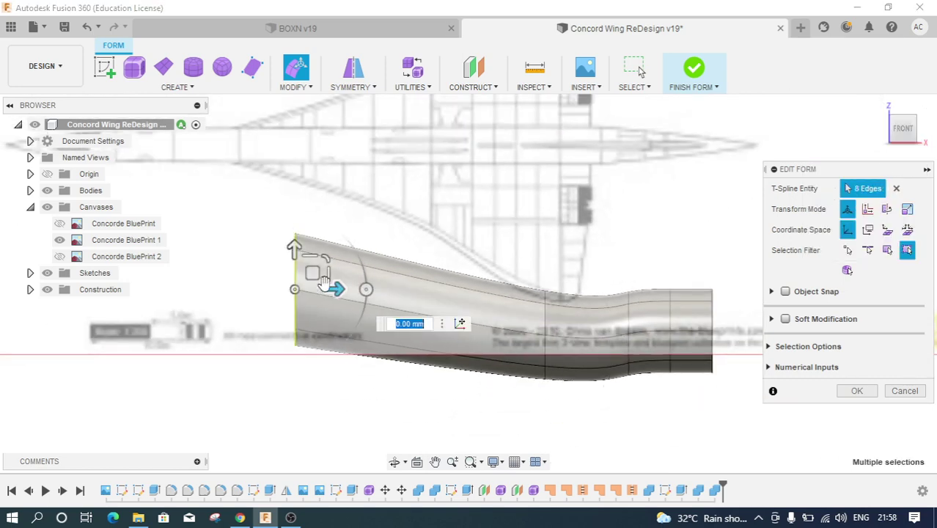
{"action": "left_click_drag", "start_coordinate": [340, 287], "coordinate": [451, 301]}
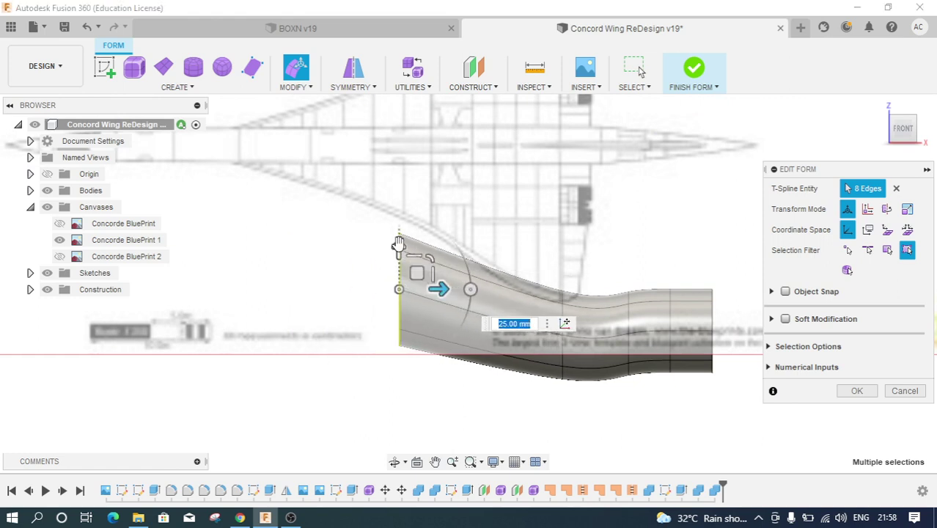
{"action": "mouse_move", "coordinate": [903, 129]}
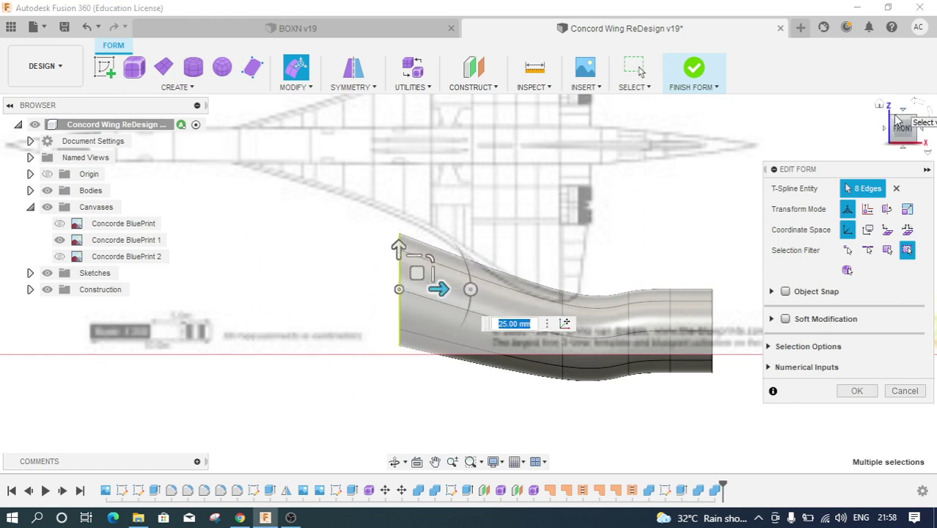
- Shrink the front ring and raise the next ring along the body by 5 mm
{"action": "left_click", "coordinate": [893, 121]}
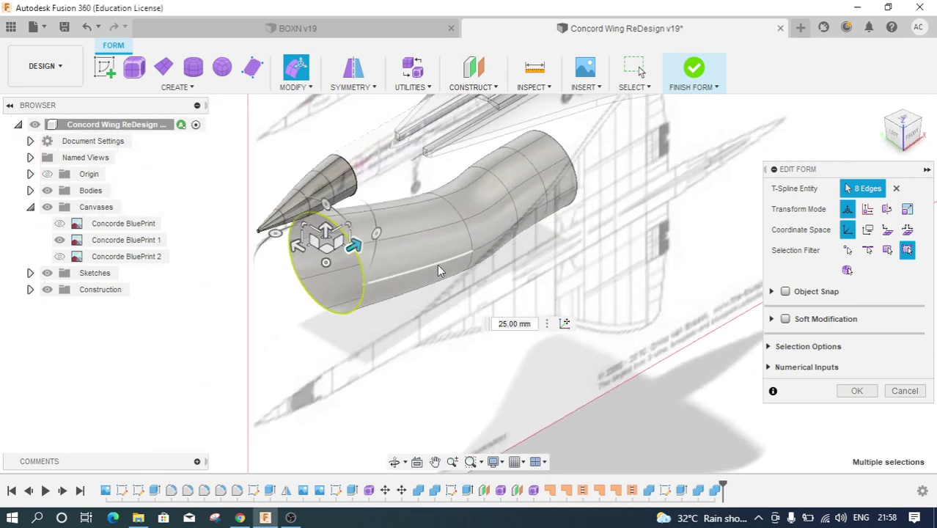
{"action": "left_click_drag", "start_coordinate": [311, 229], "coordinate": [326, 261]}
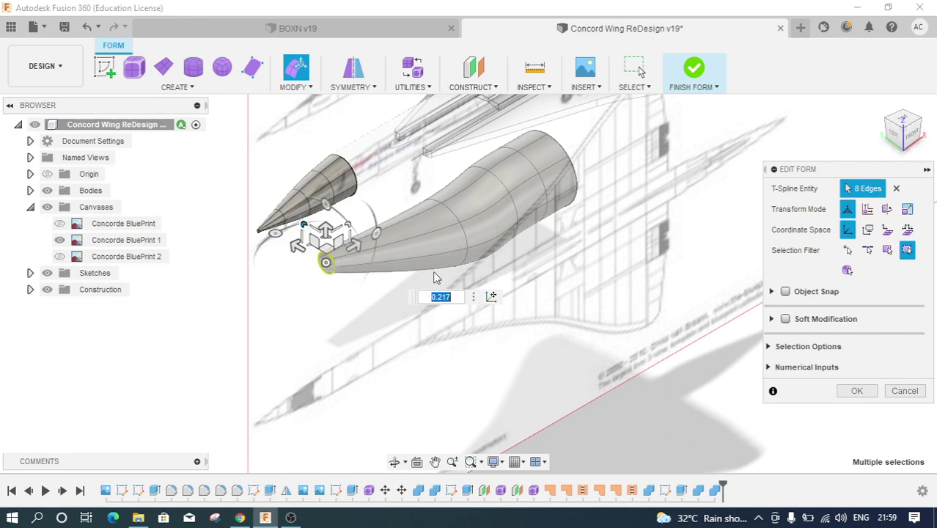
{"action": "double_click", "coordinate": [453, 217]}
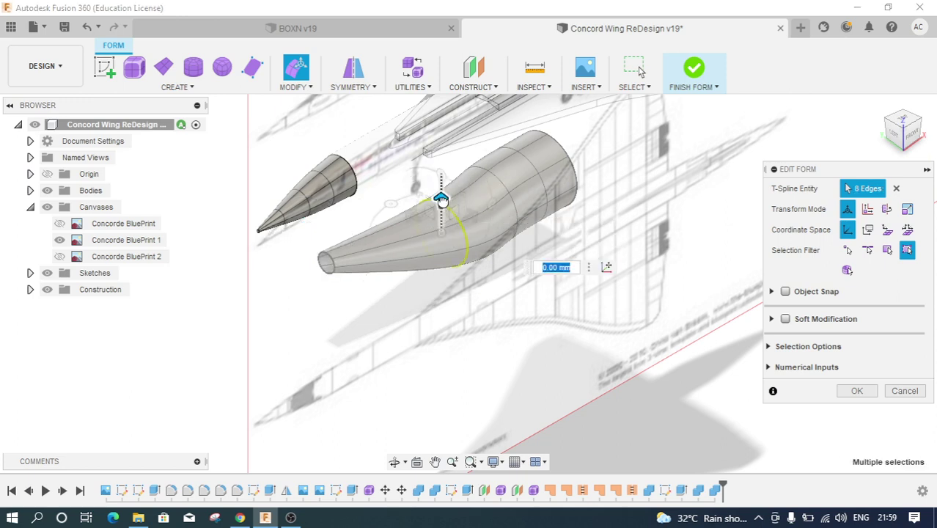
{"action": "left_click_drag", "start_coordinate": [442, 203], "coordinate": [442, 197]}
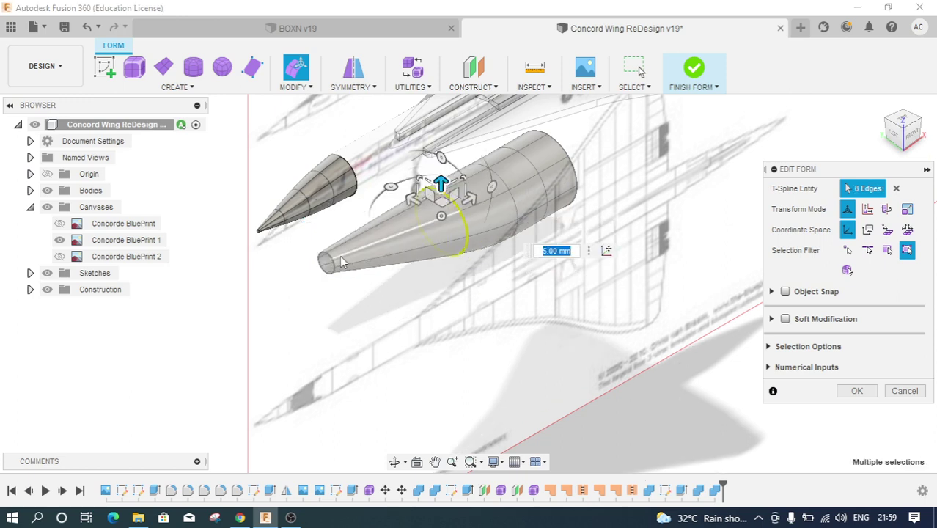
- Lower the cone's open-end ring to -10 mm, then further to -16 mm
{"action": "scroll", "coordinate": [328, 252], "scroll_direction": "up", "scroll_amount": 3}
{"action": "scroll", "coordinate": [327, 253], "scroll_direction": "up", "scroll_amount": 3}
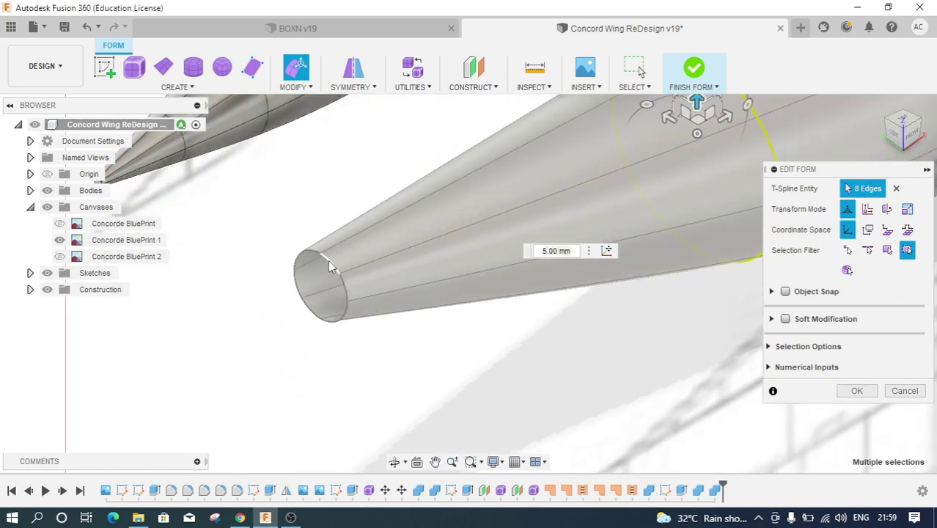
{"action": "double_click", "coordinate": [328, 257]}
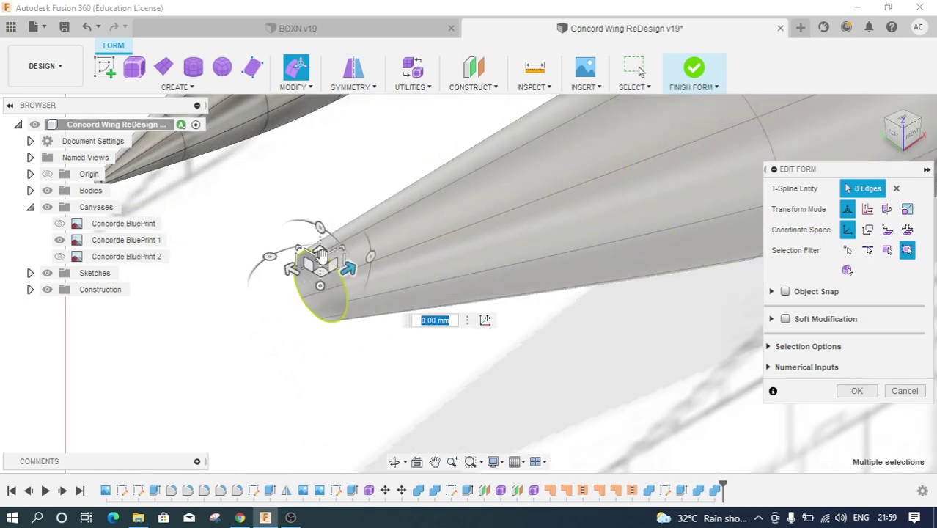
{"action": "left_click_drag", "start_coordinate": [321, 255], "coordinate": [320, 287]}
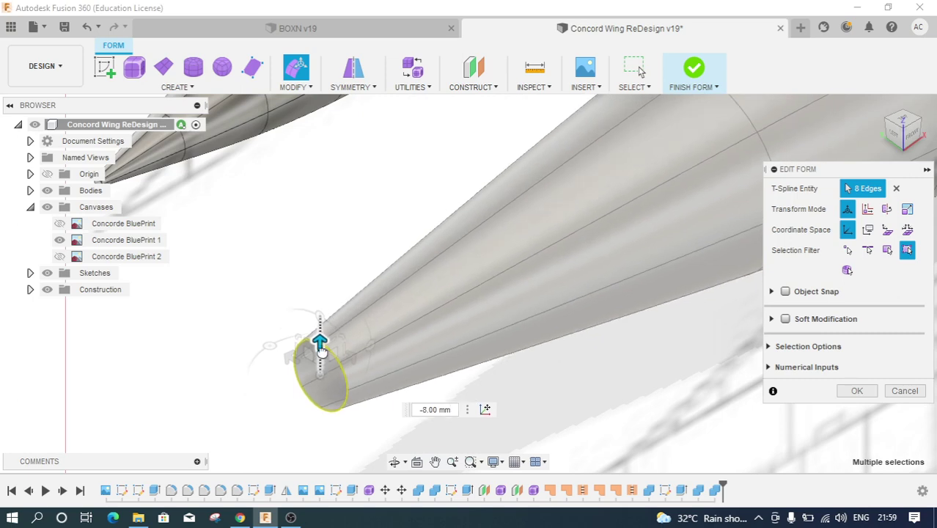
{"action": "left_click_drag", "start_coordinate": [321, 321], "coordinate": [320, 362]}
{"action": "scroll", "coordinate": [334, 328], "scroll_direction": "down", "scroll_amount": 3}
{"action": "middle_click_drag", "start_coordinate": [334, 328], "coordinate": [510, 337], "text": "shift"}
{"action": "scroll", "coordinate": [509, 338], "scroll_direction": "down", "scroll_amount": 2}
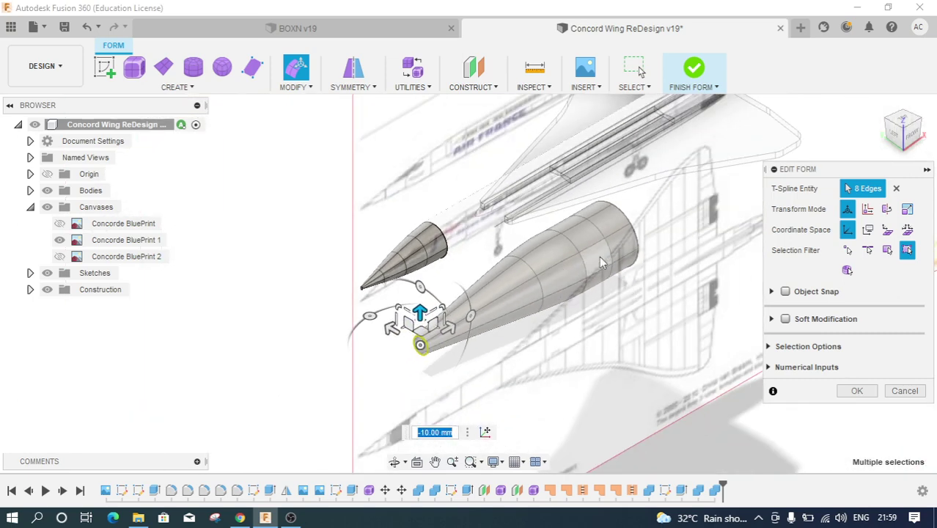
{"action": "scroll", "coordinate": [580, 271], "scroll_direction": "up", "scroll_amount": 1}
{"action": "scroll", "coordinate": [580, 270], "scroll_direction": "up", "scroll_amount": 2}
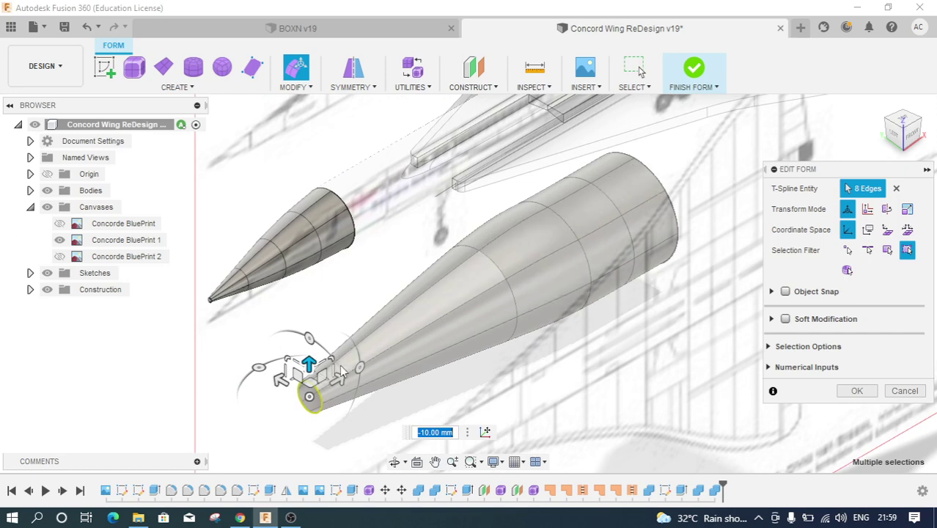
{"action": "left_click_drag", "start_coordinate": [308, 364], "coordinate": [311, 399]}
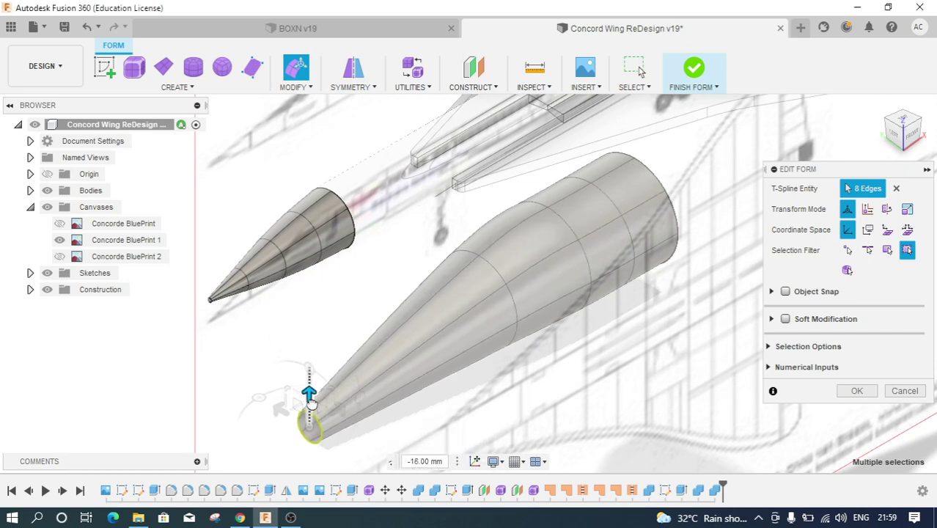
- Nudge a middle ring down, then pull the tip loop 18 mm out and lift it 5 mm
{"action": "double_click", "coordinate": [561, 224]}
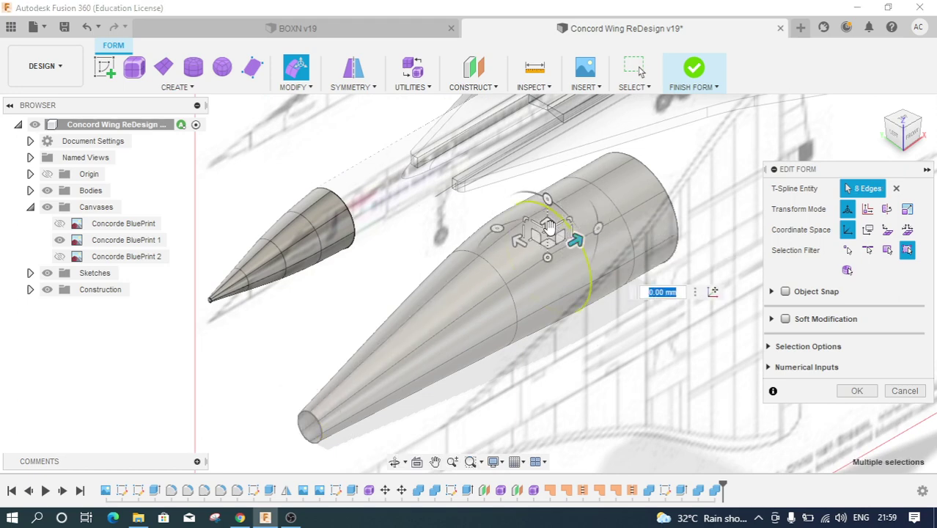
{"action": "left_click_drag", "start_coordinate": [549, 226], "coordinate": [546, 226]}
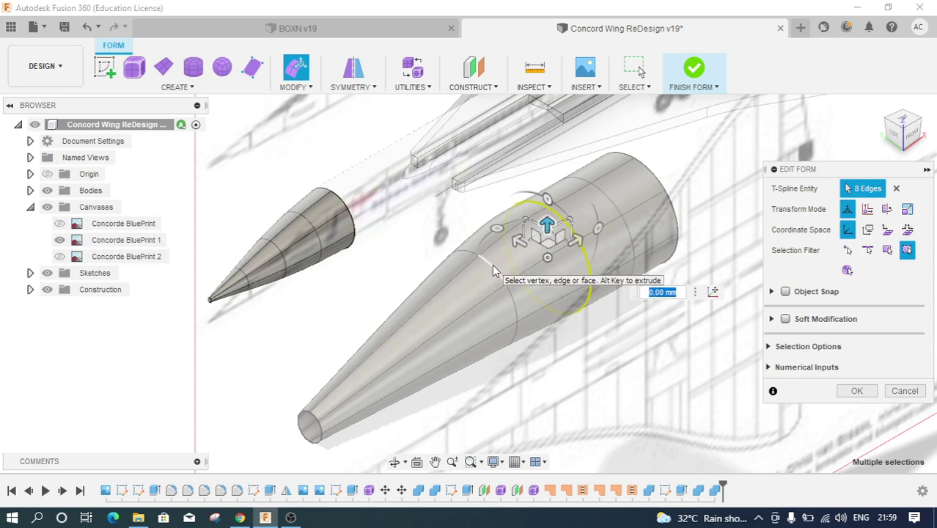
{"action": "scroll", "coordinate": [317, 429], "scroll_direction": "up", "scroll_amount": 3}
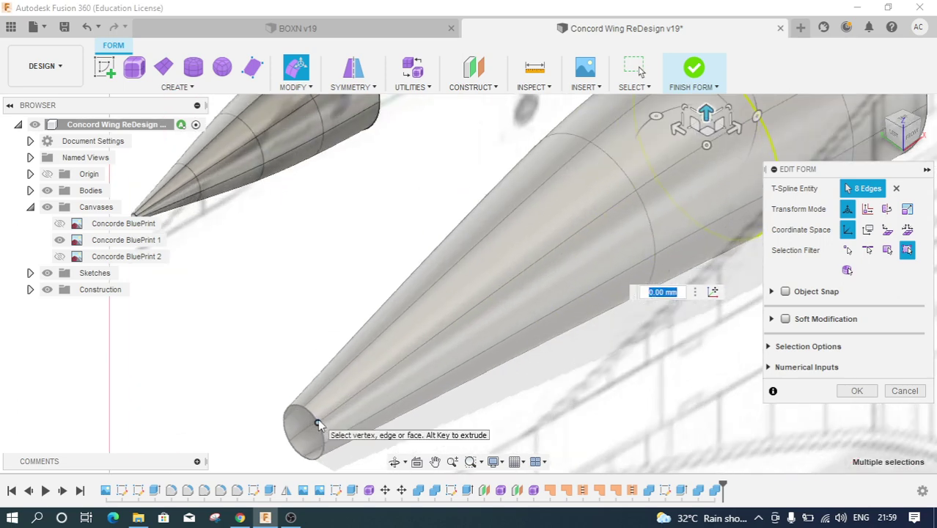
{"action": "left_click", "coordinate": [308, 412]}
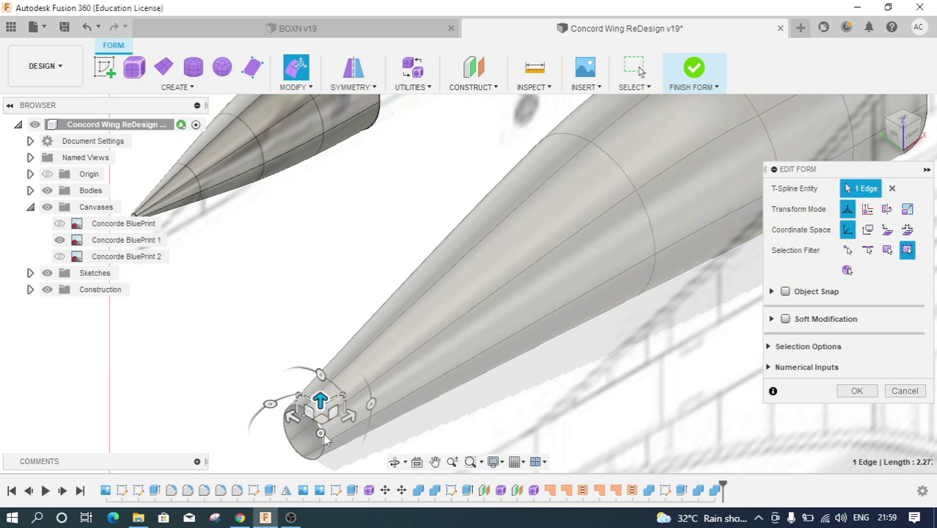
{"action": "double_click", "coordinate": [326, 437]}
{"action": "mouse_move", "coordinate": [311, 396]}
{"action": "left_mouse_down"}
{"action": "mouse_move", "coordinate": [367, 397]}
{"action": "mouse_move", "coordinate": [463, 336]}
{"action": "left_mouse_up"}
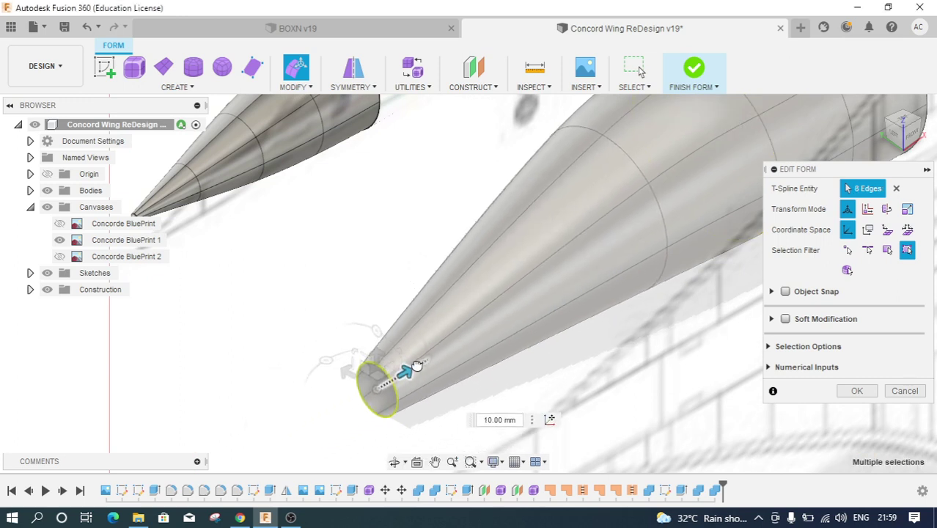
{"action": "middle_click_drag", "start_coordinate": [434, 331], "coordinate": [616, 326], "text": "shift"}
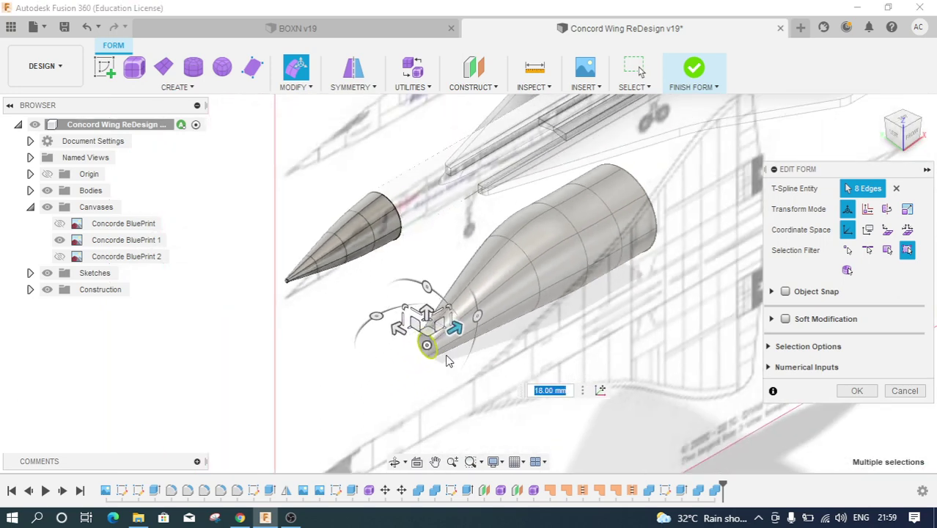
{"action": "left_click_drag", "start_coordinate": [428, 314], "coordinate": [426, 297]}
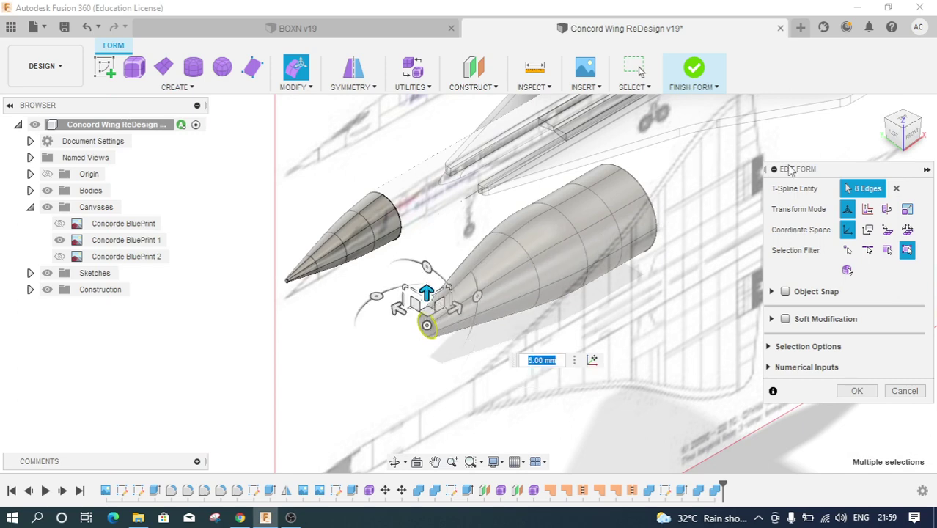
{"action": "mouse_move", "coordinate": [902, 131]}
{"action": "left_click", "coordinate": [909, 142]}
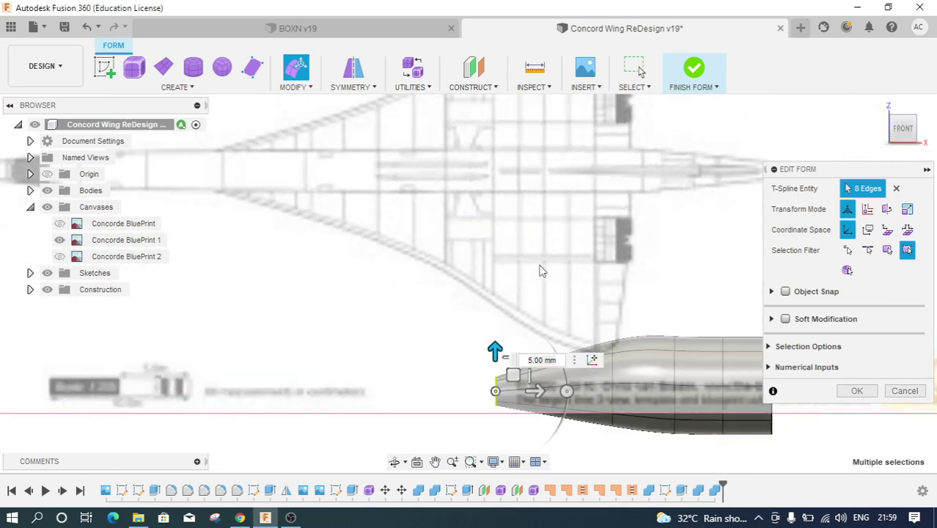
- Lower the middle ring 2 mm and the front tip loop 3 mm against the blueprint
{"action": "scroll", "coordinate": [618, 328], "scroll_direction": "down", "scroll_amount": 3}
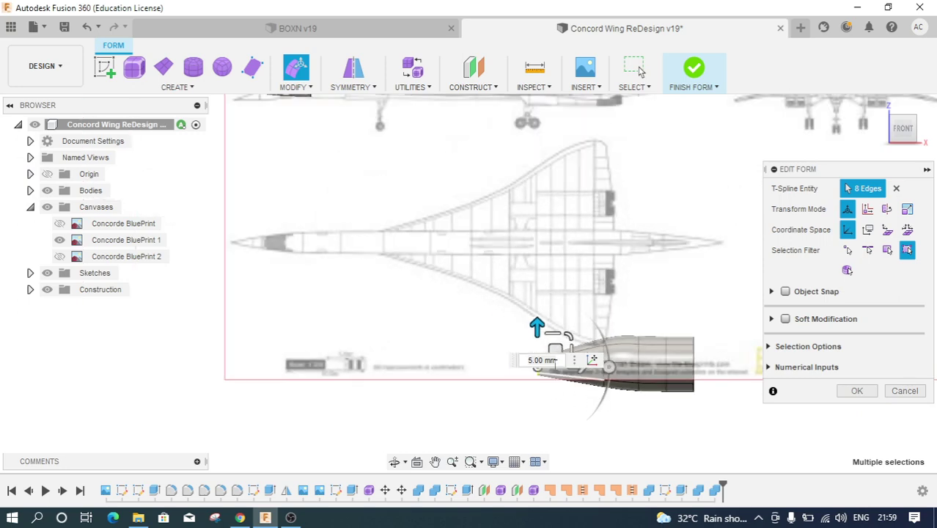
{"action": "scroll", "coordinate": [517, 327], "scroll_direction": "down", "scroll_amount": 2}
{"action": "scroll", "coordinate": [542, 330], "scroll_direction": "up", "scroll_amount": 2}
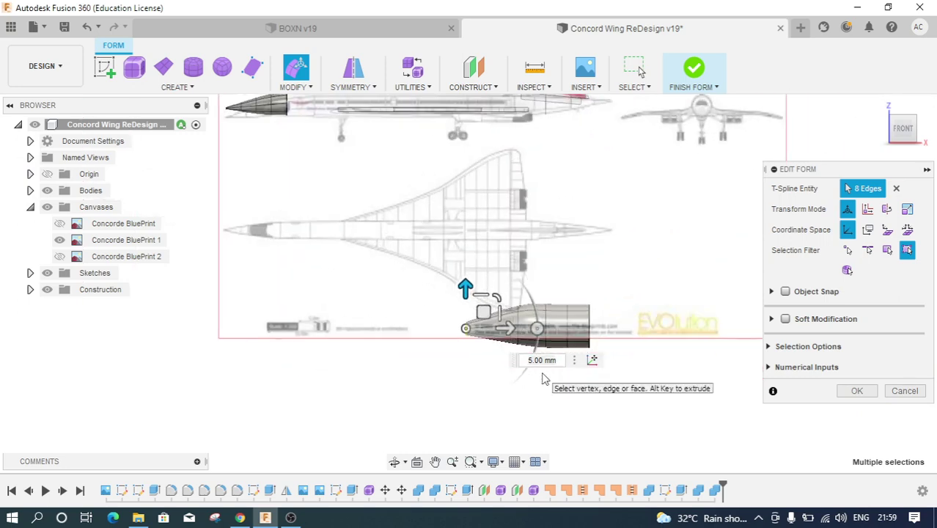
{"action": "scroll", "coordinate": [543, 315], "scroll_direction": "up", "scroll_amount": 2}
{"action": "scroll", "coordinate": [560, 293], "scroll_direction": "up", "scroll_amount": 2}
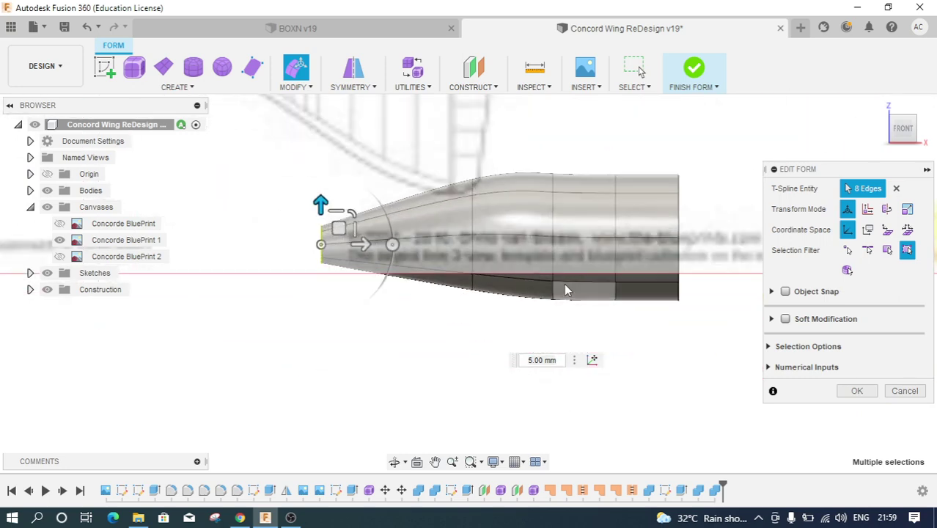
{"action": "double_click", "coordinate": [473, 216]}
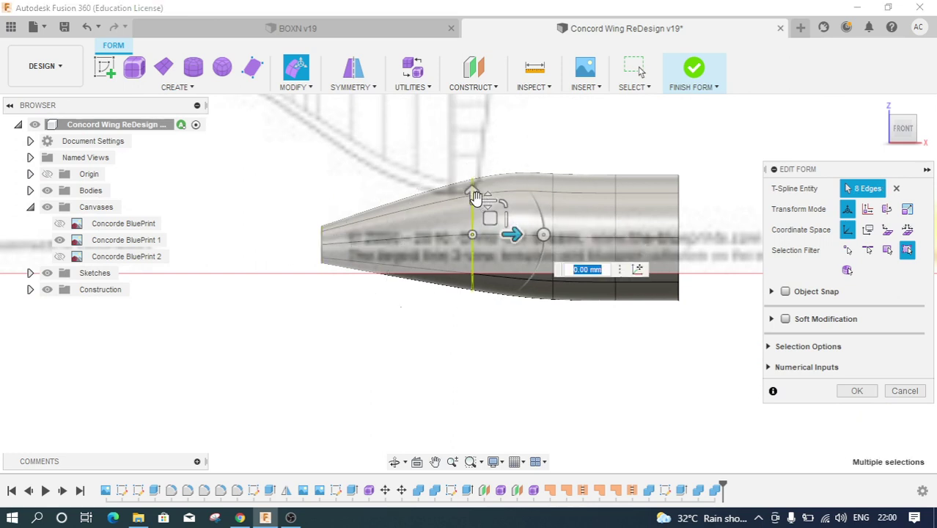
{"action": "left_click_drag", "start_coordinate": [471, 195], "coordinate": [472, 208]}
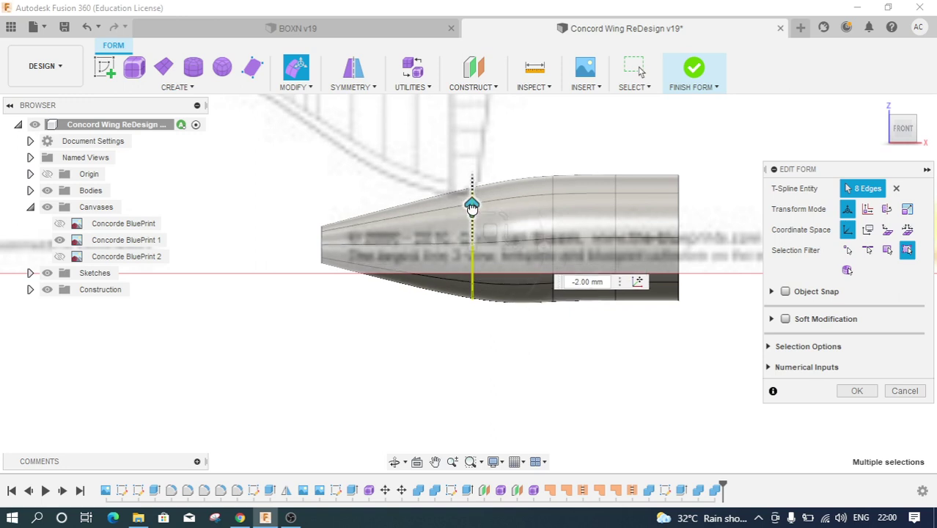
{"action": "scroll", "coordinate": [323, 250], "scroll_direction": "up", "scroll_amount": 3}
{"action": "double_click", "coordinate": [325, 235]}
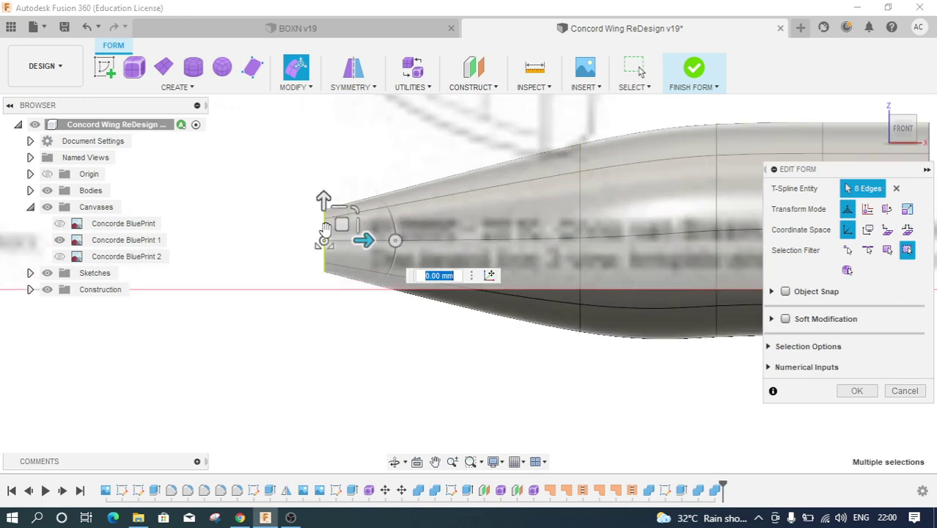
{"action": "mouse_move", "coordinate": [320, 203]}
{"action": "left_mouse_down"}
{"action": "mouse_move", "coordinate": [325, 245]}
{"action": "mouse_move", "coordinate": [325, 234]}
{"action": "left_mouse_up"}
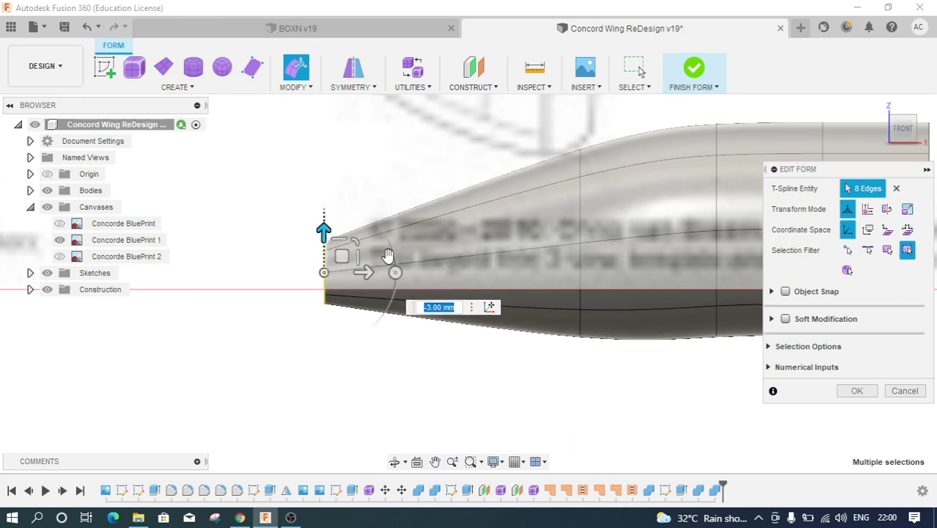
{"action": "double_click", "coordinate": [581, 208]}
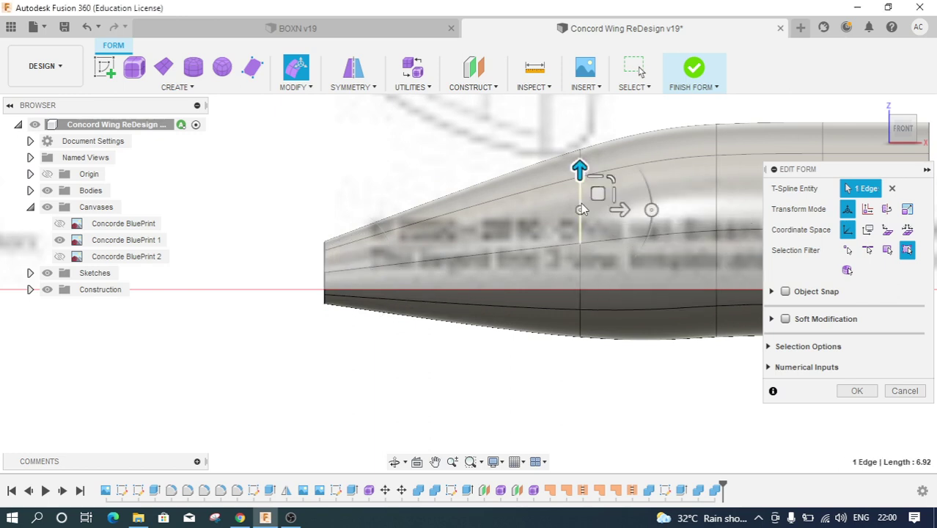
- Resize the selected ring and move it back along the body axis
{"action": "left_click", "coordinate": [895, 120]}
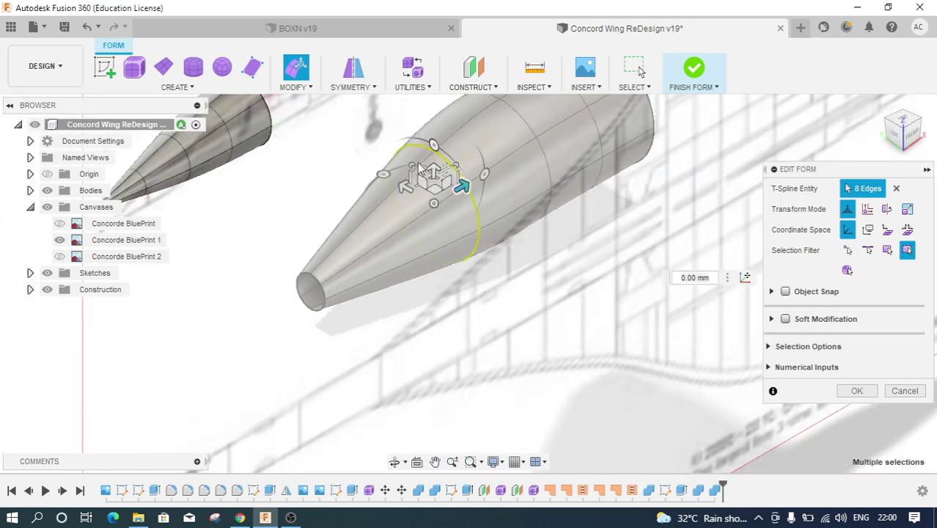
{"action": "left_click_drag", "start_coordinate": [412, 162], "coordinate": [416, 170]}
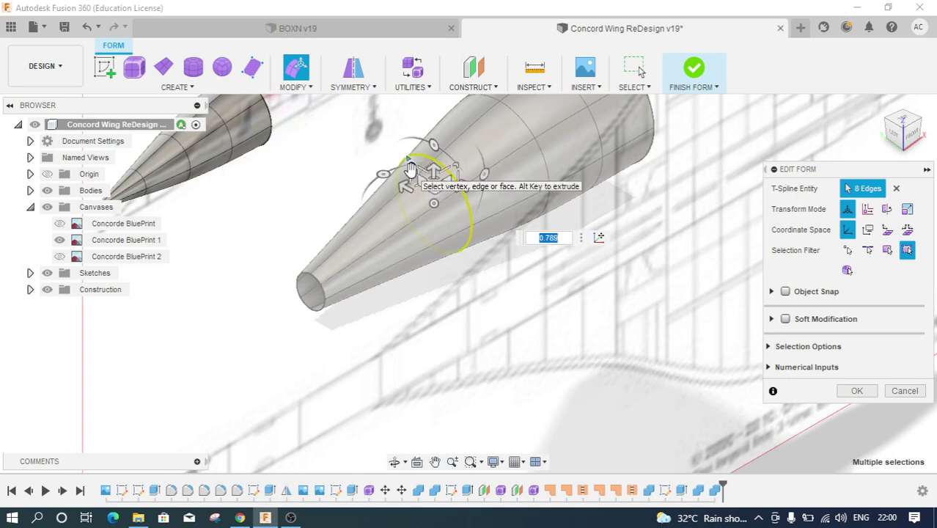
{"action": "mouse_move", "coordinate": [410, 169]}
{"action": "left_mouse_down"}
{"action": "mouse_move", "coordinate": [410, 161]}
{"action": "mouse_move", "coordinate": [414, 173]}
{"action": "mouse_move", "coordinate": [404, 169]}
{"action": "left_mouse_up"}
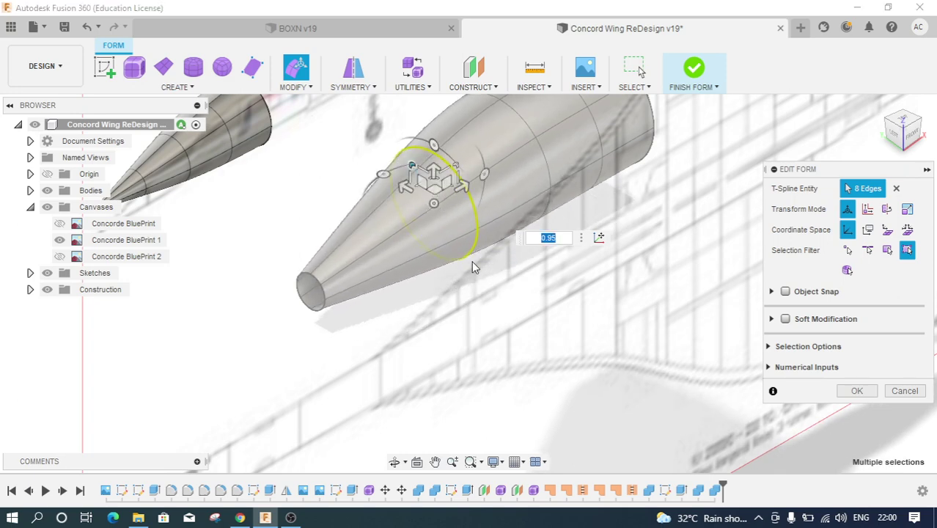
{"action": "mouse_move", "coordinate": [462, 192]}
{"action": "left_mouse_down"}
{"action": "mouse_move", "coordinate": [443, 207]}
{"action": "mouse_move", "coordinate": [452, 209]}
{"action": "mouse_move", "coordinate": [443, 202]}
{"action": "left_mouse_up"}
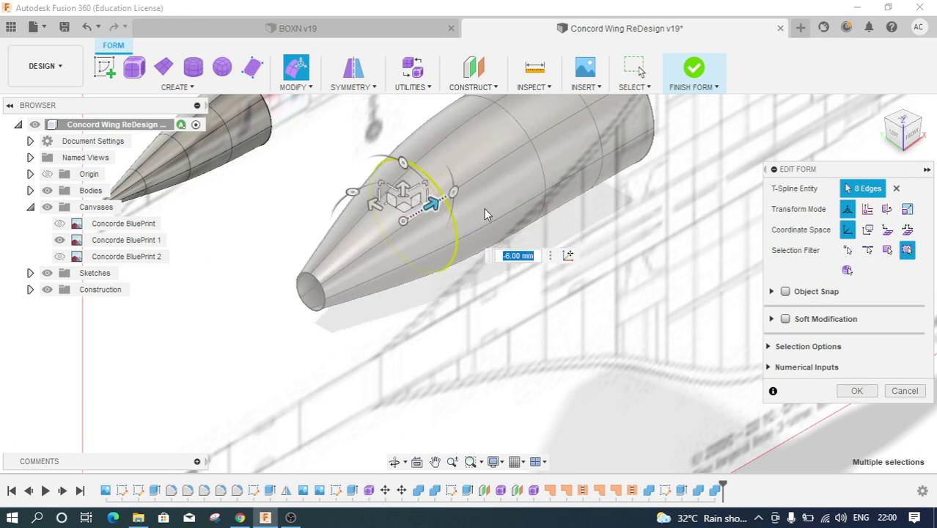
- Apply the form edits and Finish Form to return to the solid workspace
{"action": "left_click_drag", "start_coordinate": [906, 131], "coordinate": [909, 135]}
{"action": "left_click", "coordinate": [909, 136]}
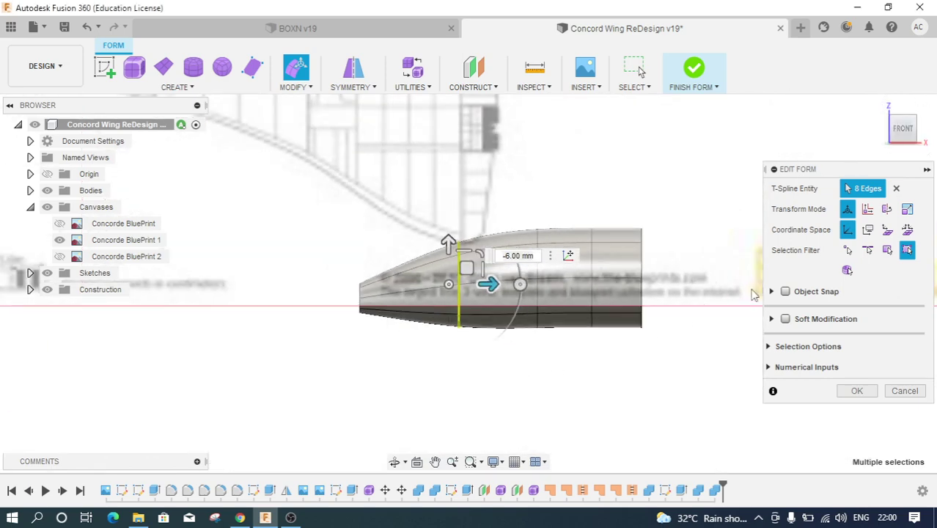
{"action": "left_click", "coordinate": [856, 391]}
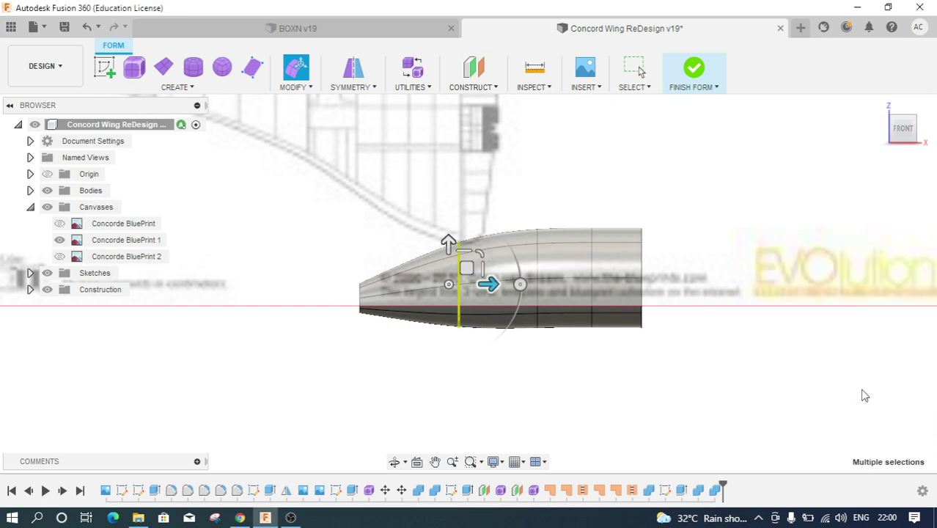
{"action": "key", "text": "Escape"}
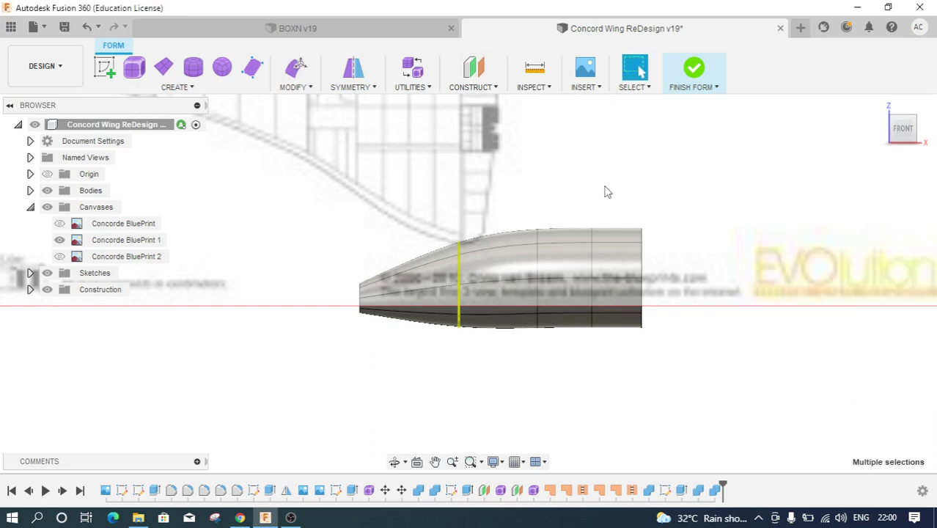
{"action": "left_click", "coordinate": [695, 68]}
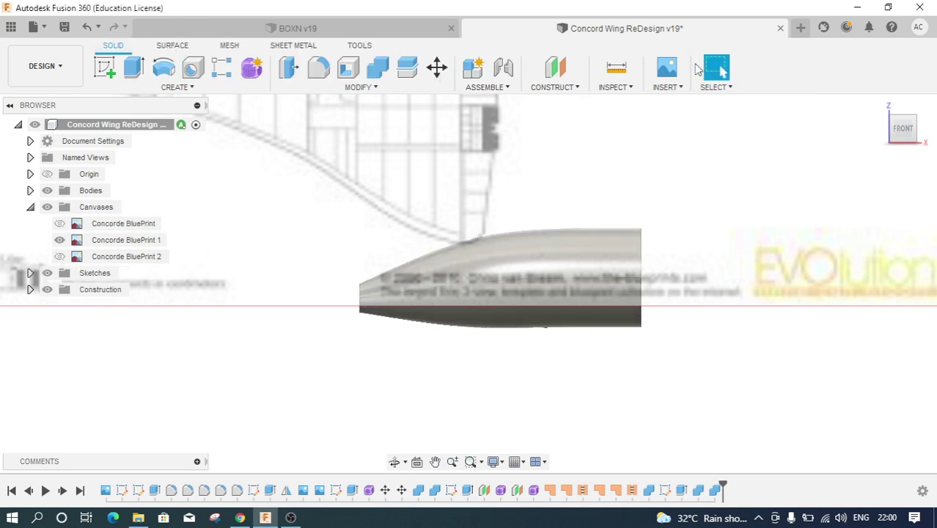
- From the home view, expand Bodies, select Body15 (1), then pick the nose's end face
{"action": "left_click", "coordinate": [880, 106]}
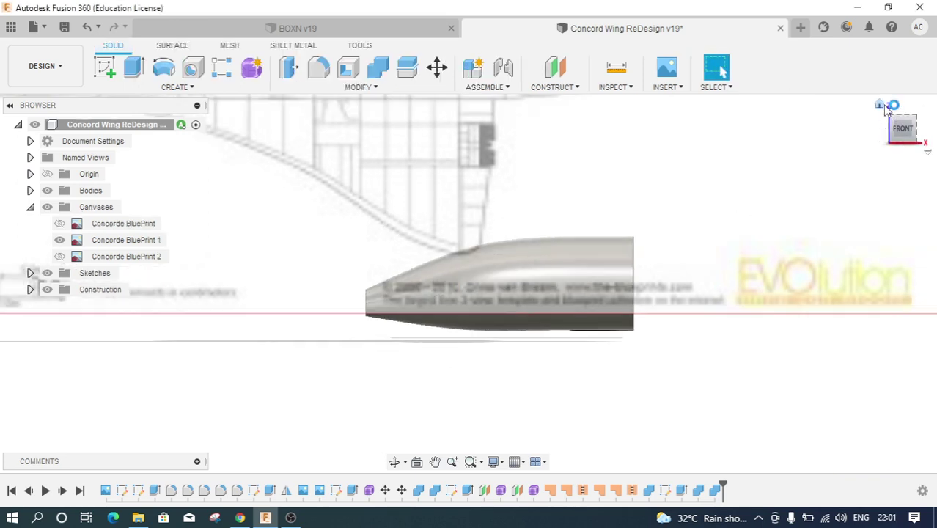
{"action": "scroll", "coordinate": [535, 380], "scroll_direction": "up", "scroll_amount": 2}
{"action": "scroll", "coordinate": [535, 378], "scroll_direction": "up", "scroll_amount": 3}
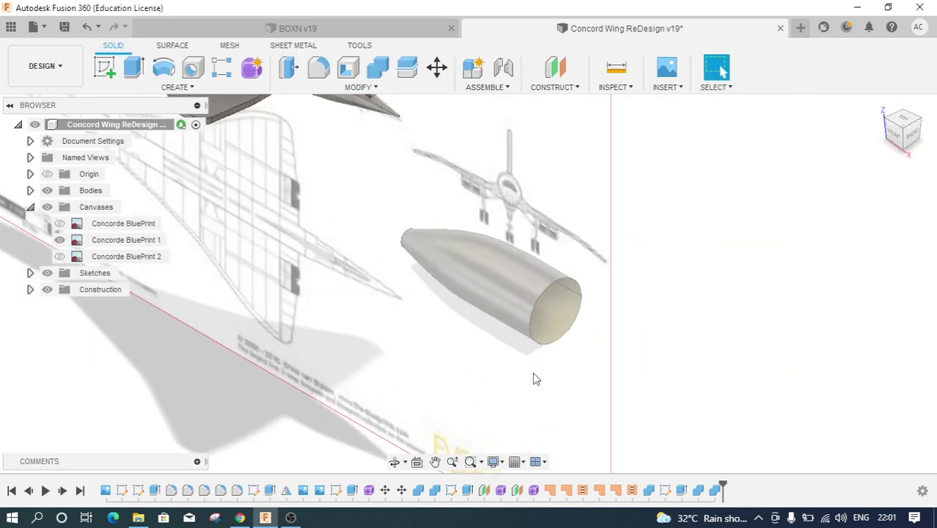
{"action": "scroll", "coordinate": [546, 360], "scroll_direction": "up", "scroll_amount": 3}
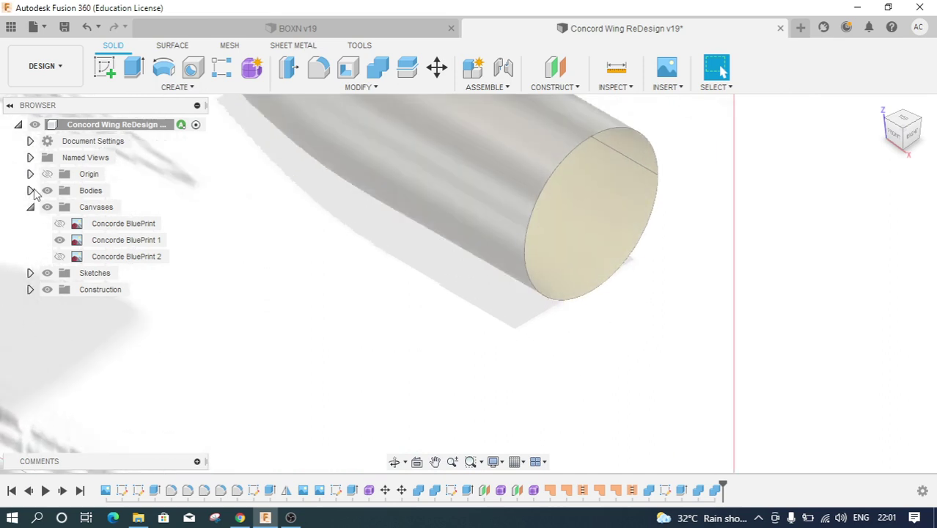
{"action": "left_click", "coordinate": [30, 190]}
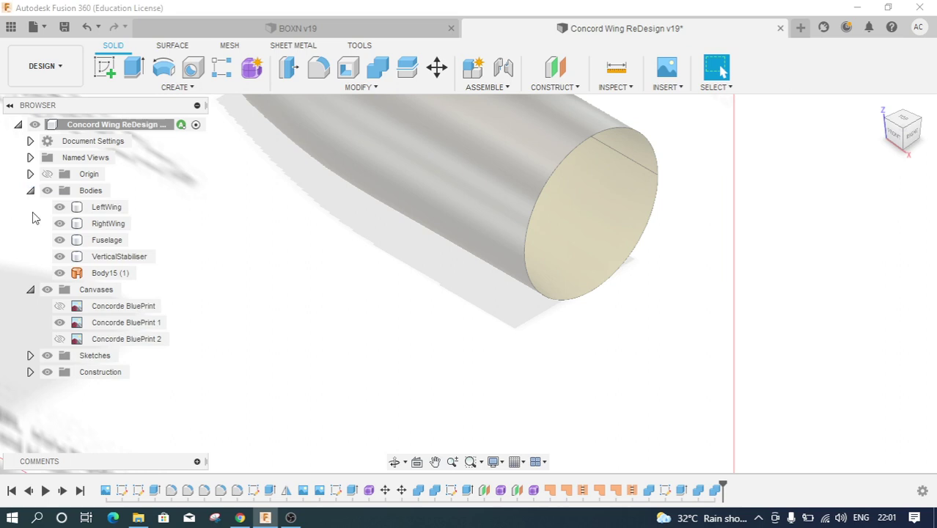
{"action": "left_click", "coordinate": [103, 273]}
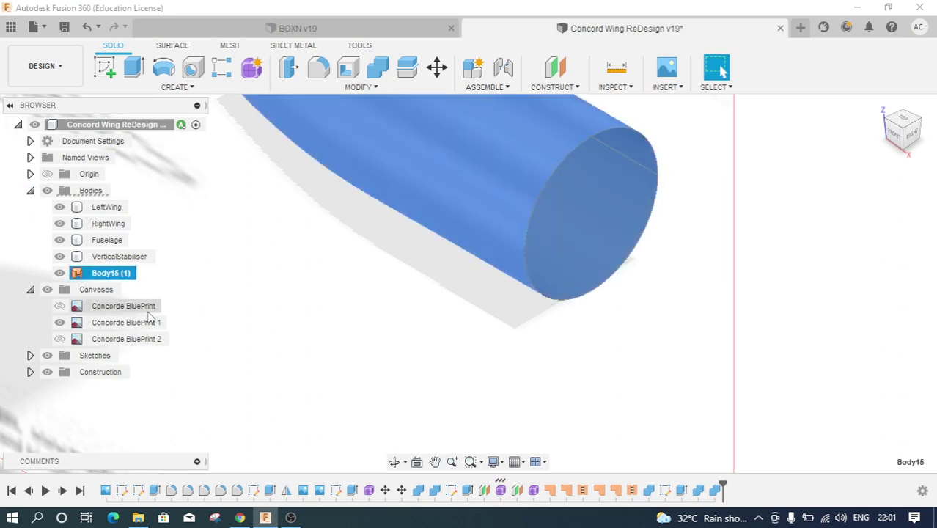
{"action": "left_click", "coordinate": [797, 240]}
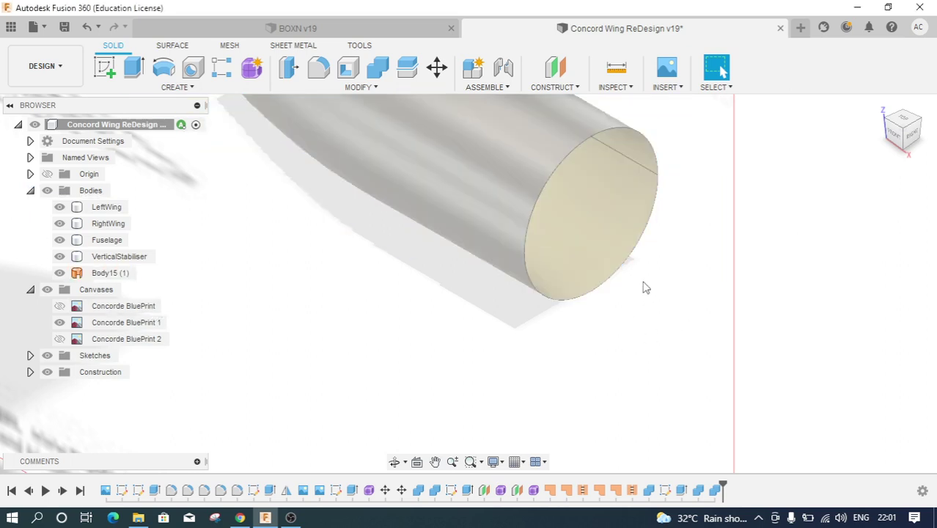
{"action": "left_click", "coordinate": [586, 250]}
- Zoom out and open the CREATE menu to reach Thicken
{"action": "scroll", "coordinate": [567, 320], "scroll_direction": "down", "scroll_amount": 3}
{"action": "scroll", "coordinate": [469, 340], "scroll_direction": "down", "scroll_amount": 3}
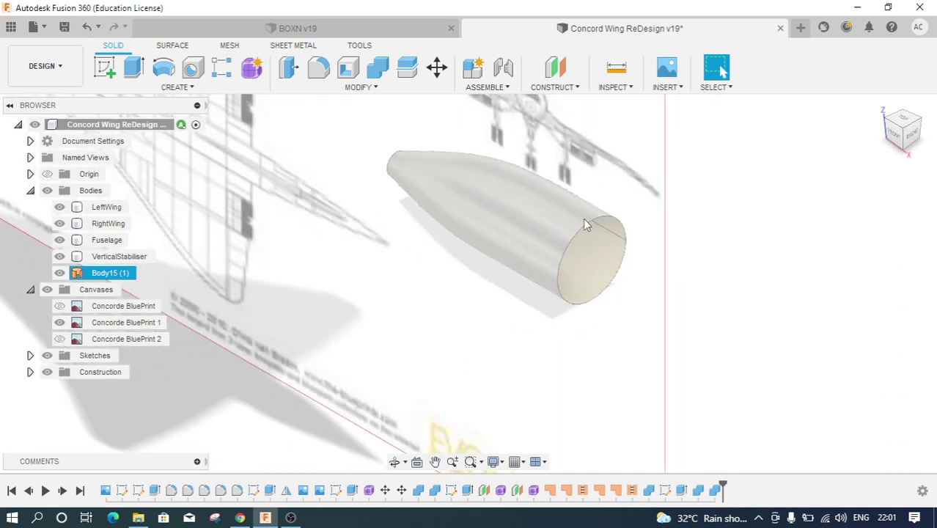
{"action": "left_click", "coordinate": [319, 89]}
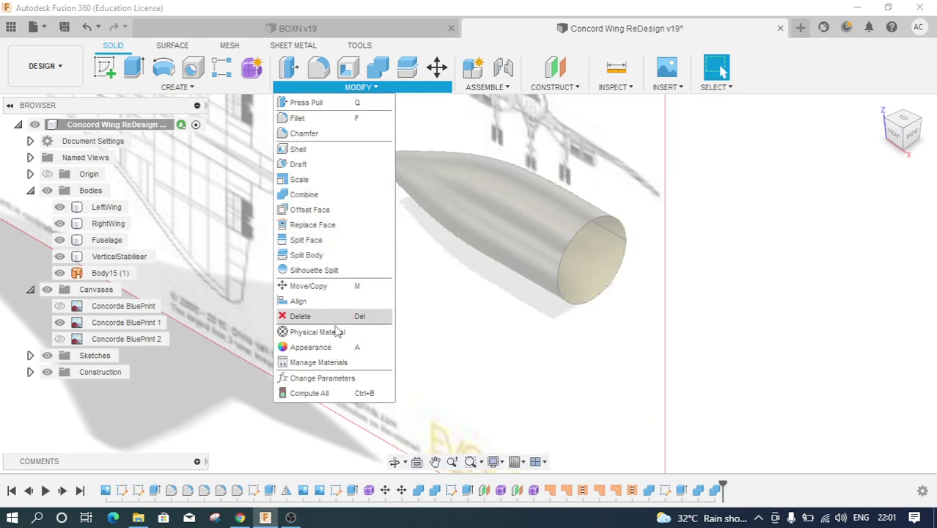
{"action": "mouse_move", "coordinate": [177, 87]}
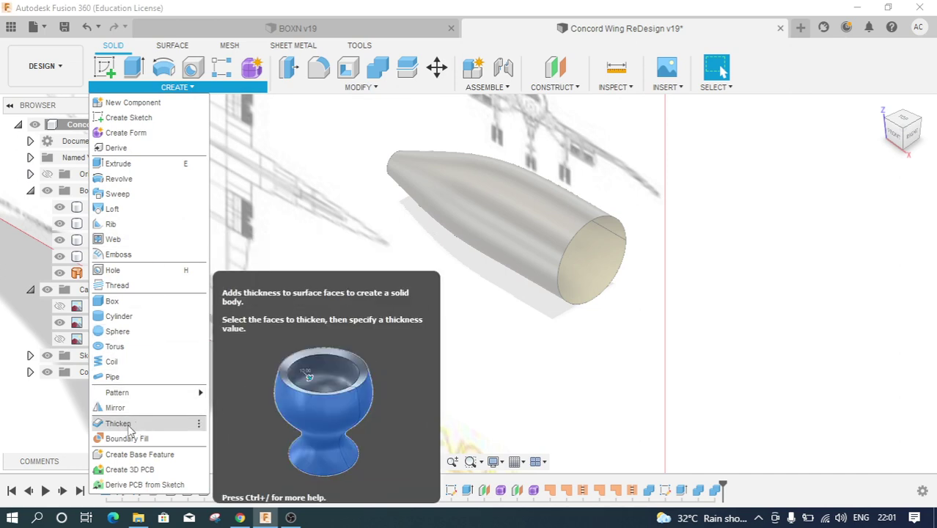
- Thicken the nose surface -1 mm, One Side, as new body Body16
{"action": "left_click", "coordinate": [117, 424]}
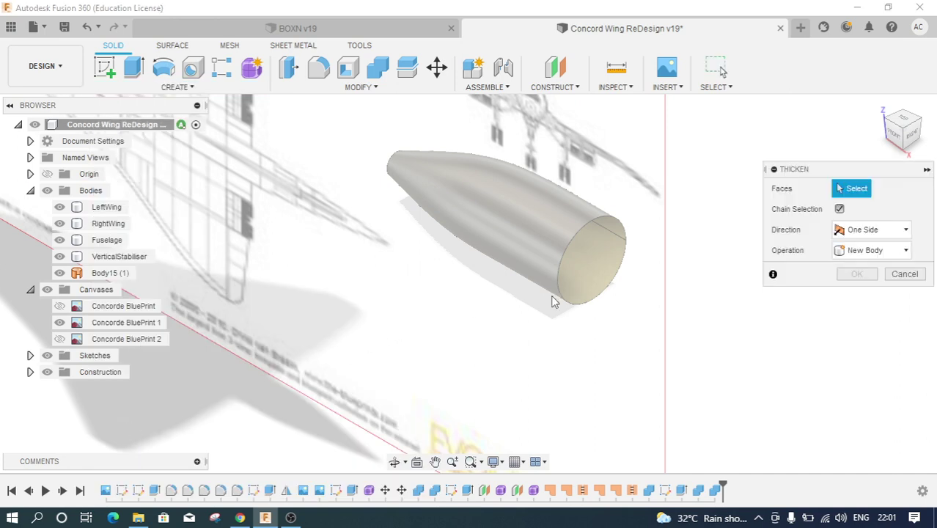
{"action": "left_click", "coordinate": [545, 222]}
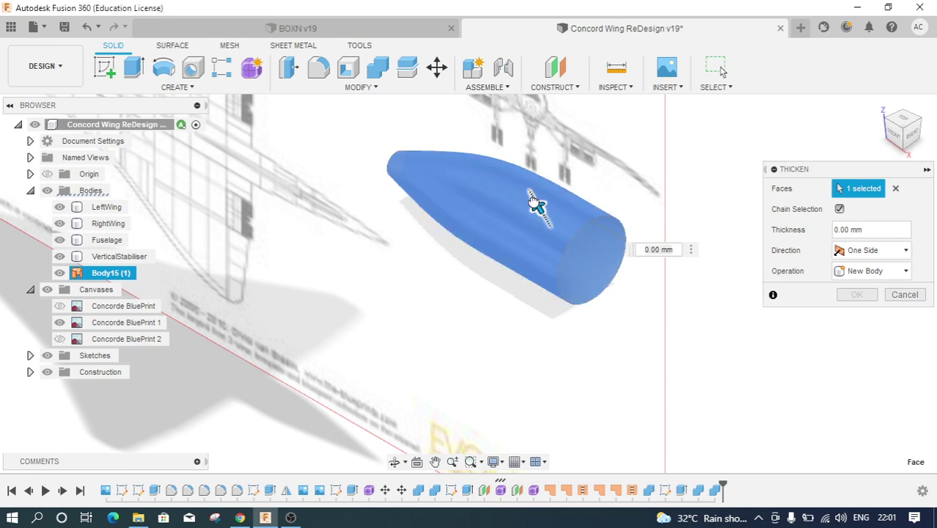
{"action": "mouse_move", "coordinate": [535, 204]}
{"action": "left_mouse_down"}
{"action": "mouse_move", "coordinate": [529, 196]}
{"action": "mouse_move", "coordinate": [553, 223]}
{"action": "left_mouse_up"}
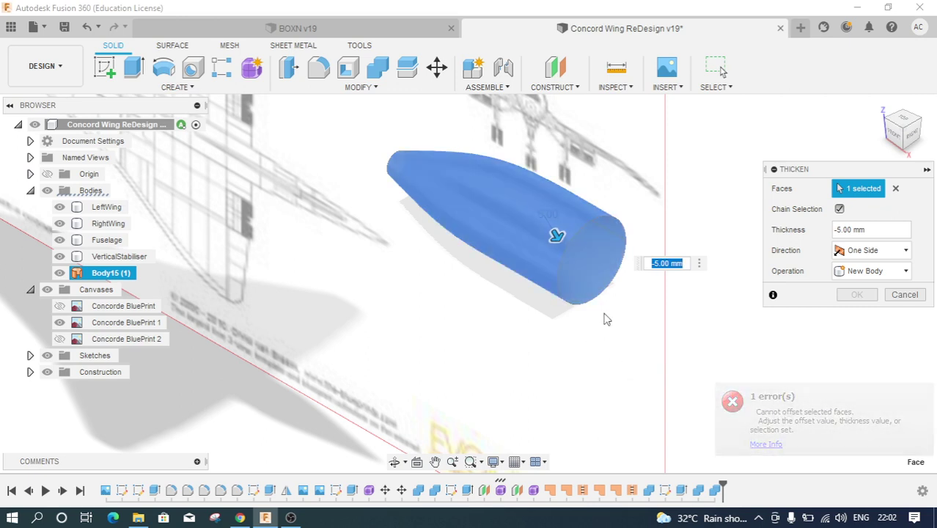
{"action": "type", "text": "-1"}
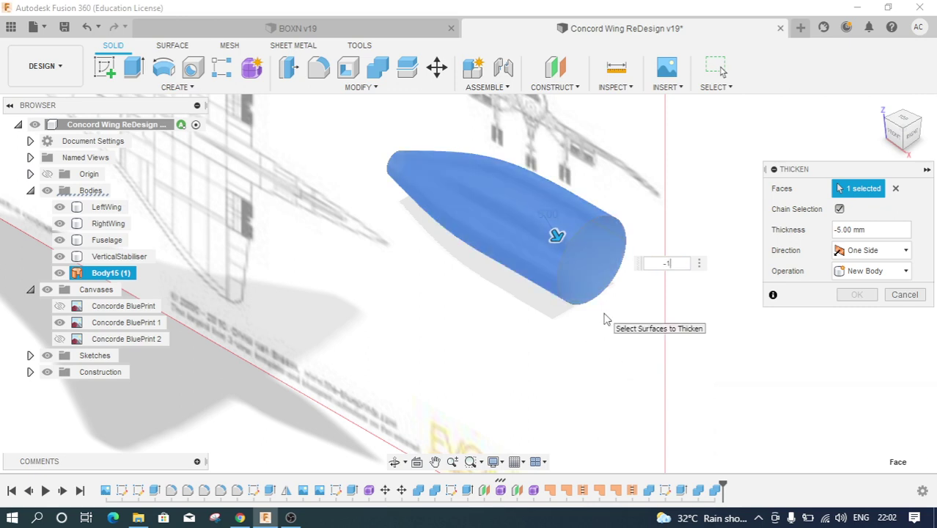
{"action": "scroll", "coordinate": [582, 240], "scroll_direction": "up", "scroll_amount": 2}
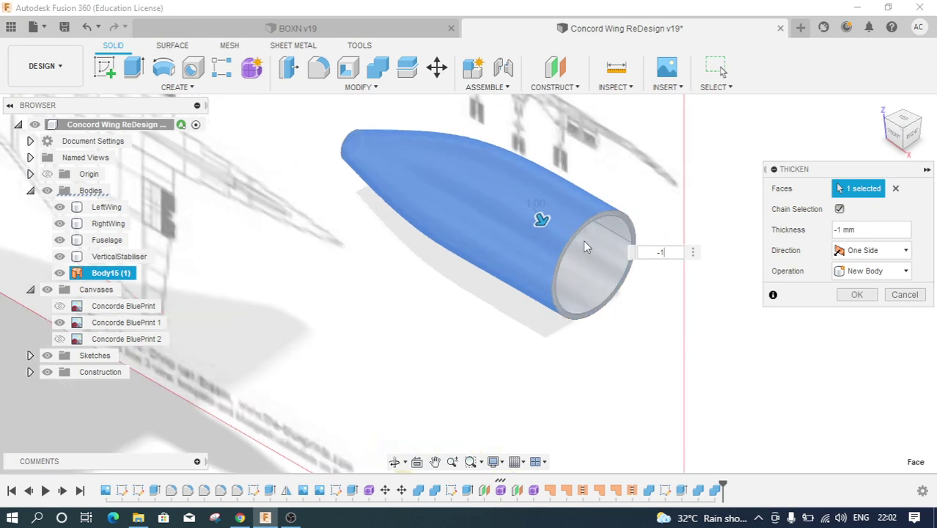
{"action": "scroll", "coordinate": [583, 239], "scroll_direction": "up", "scroll_amount": 3}
{"action": "scroll", "coordinate": [579, 249], "scroll_direction": "up", "scroll_amount": 2}
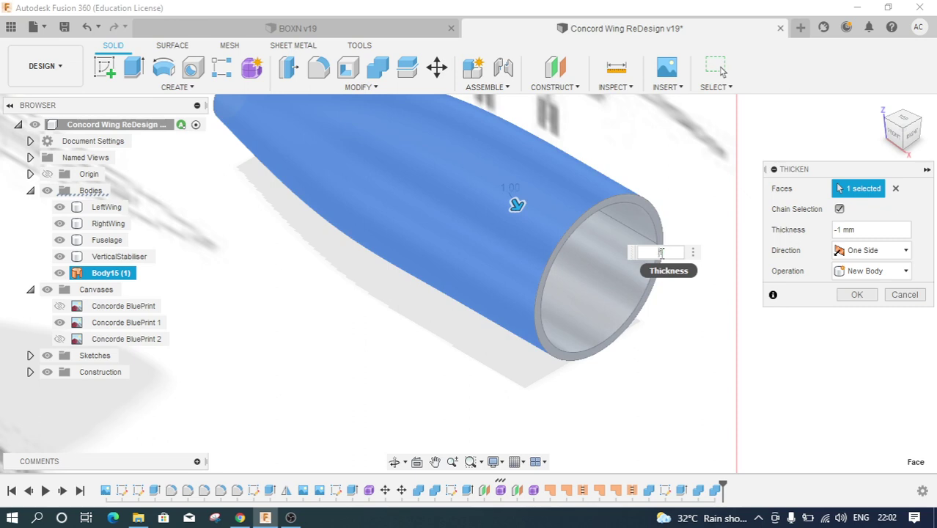
{"action": "double_click", "coordinate": [660, 252]}
{"action": "type", "text": "1"}
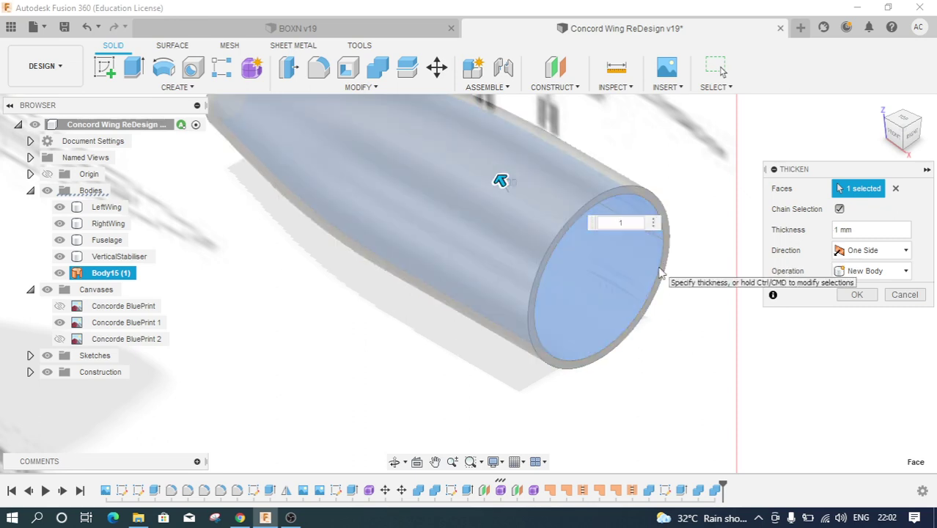
{"action": "type", "text": "-1"}
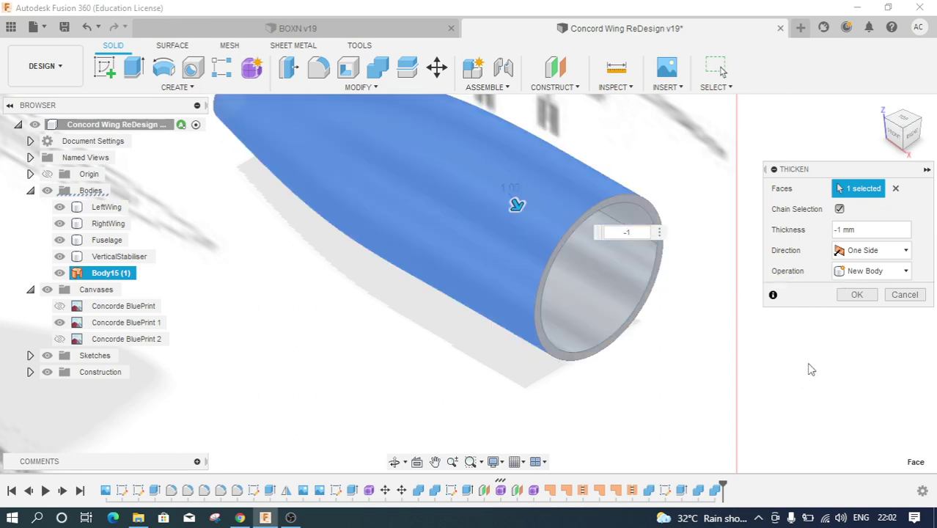
{"action": "left_click", "coordinate": [846, 253]}
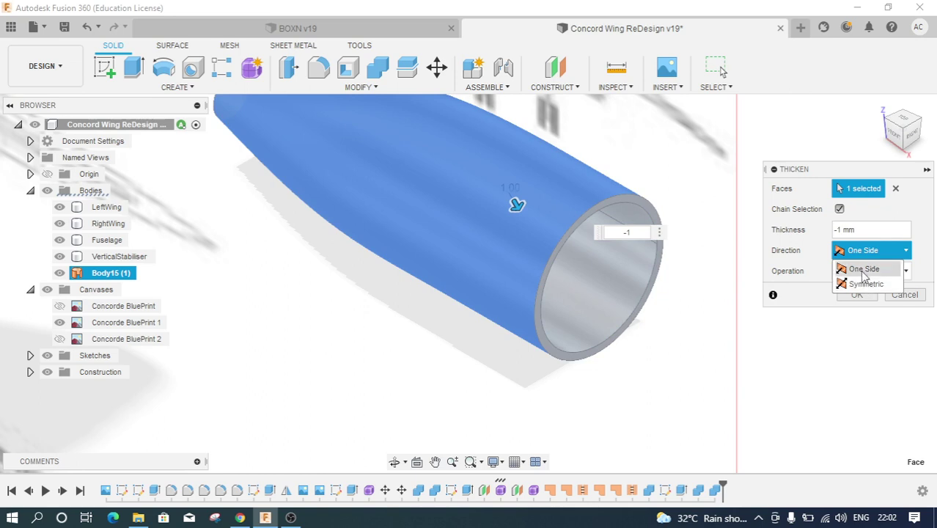
{"action": "left_click", "coordinate": [933, 240]}
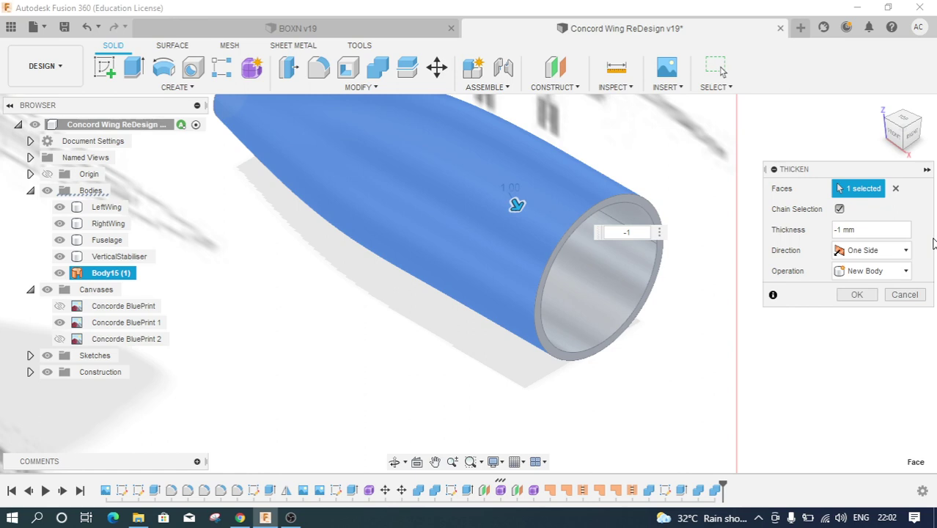
{"action": "left_click", "coordinate": [854, 295]}
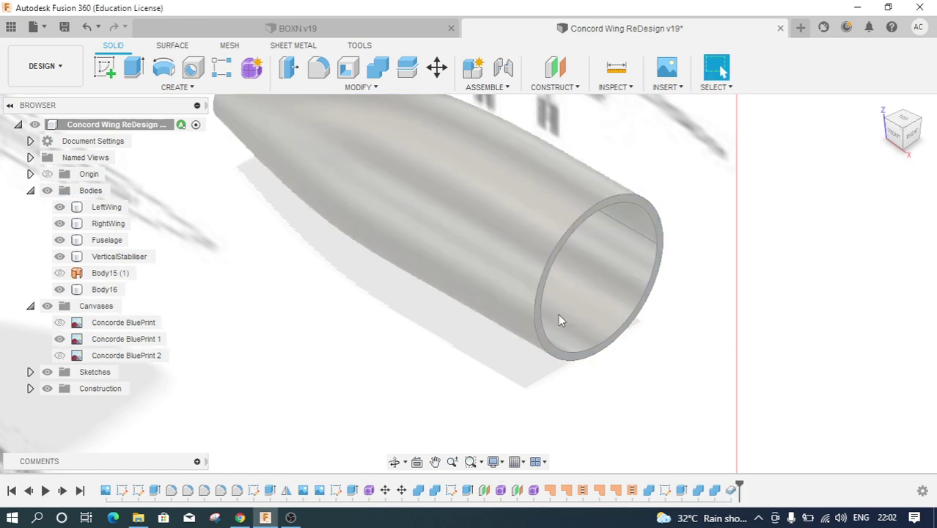
- Select the Body16 tube in the browser, zoom out, and open its right-click menu
{"action": "left_click", "coordinate": [121, 291]}
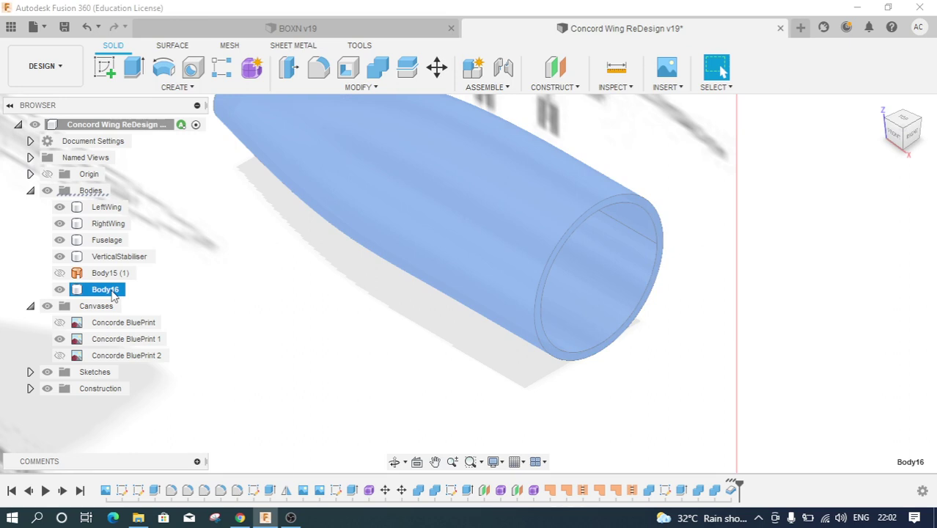
{"action": "key", "text": "Escape"}
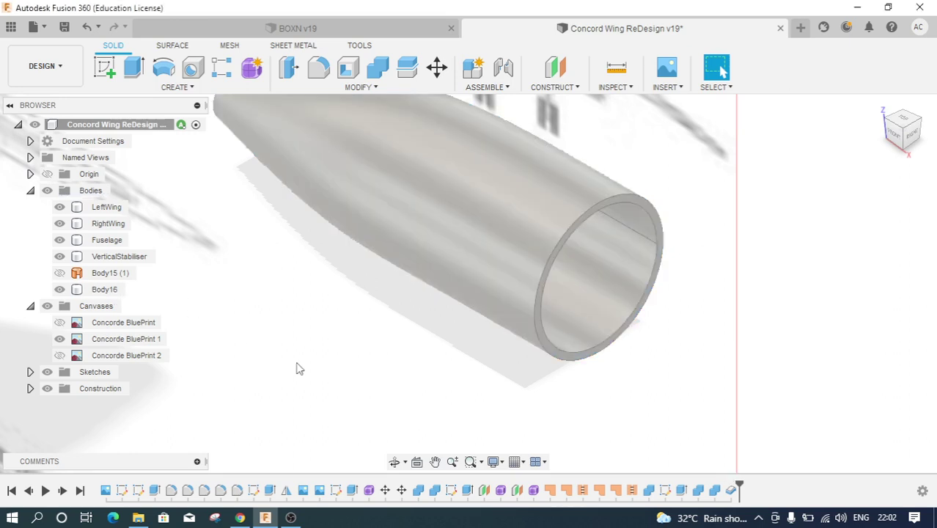
{"action": "scroll", "coordinate": [297, 368], "scroll_direction": "down", "scroll_amount": 3}
{"action": "scroll", "coordinate": [296, 368], "scroll_direction": "down", "scroll_amount": 2}
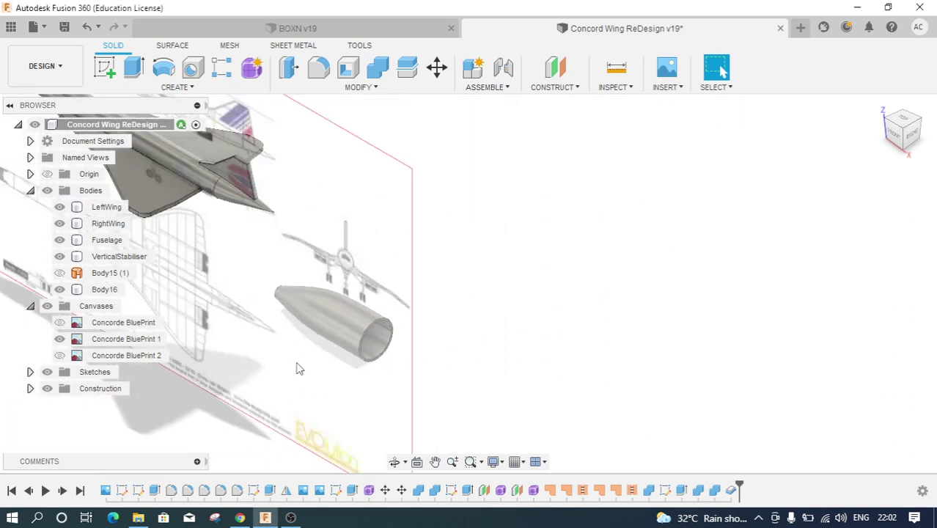
{"action": "left_click", "coordinate": [108, 290]}
{"action": "right_click", "coordinate": [108, 291]}
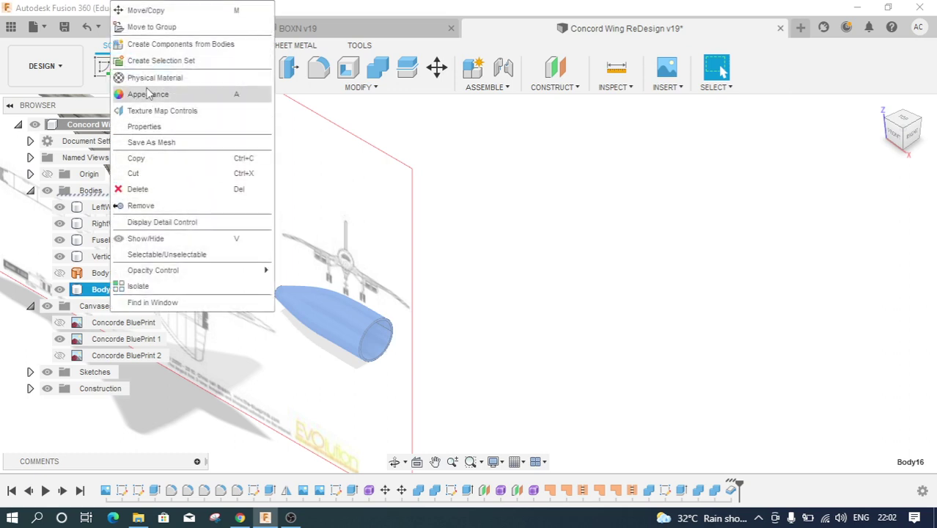
- Use Move/Copy to raise Body16 along Z and shift it onto the fuselage centreline
{"action": "left_click", "coordinate": [148, 11]}
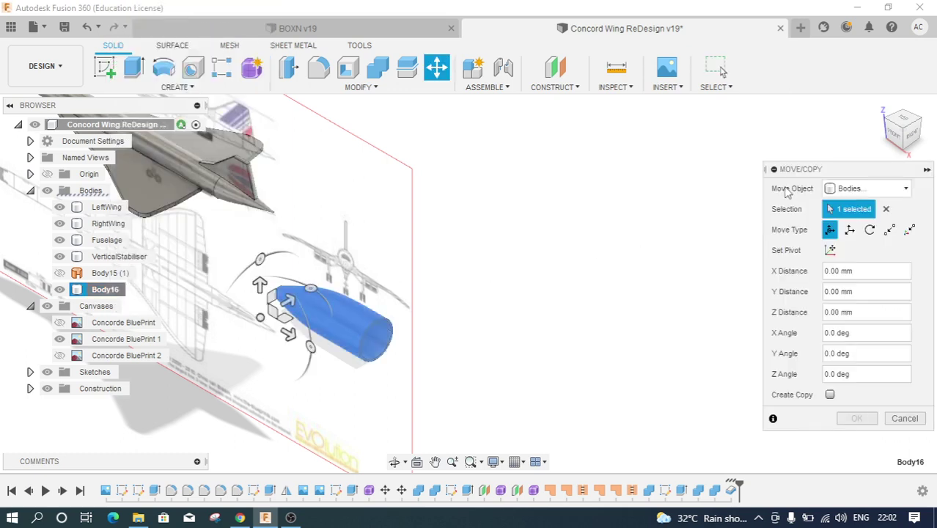
{"action": "left_click", "coordinate": [915, 134]}
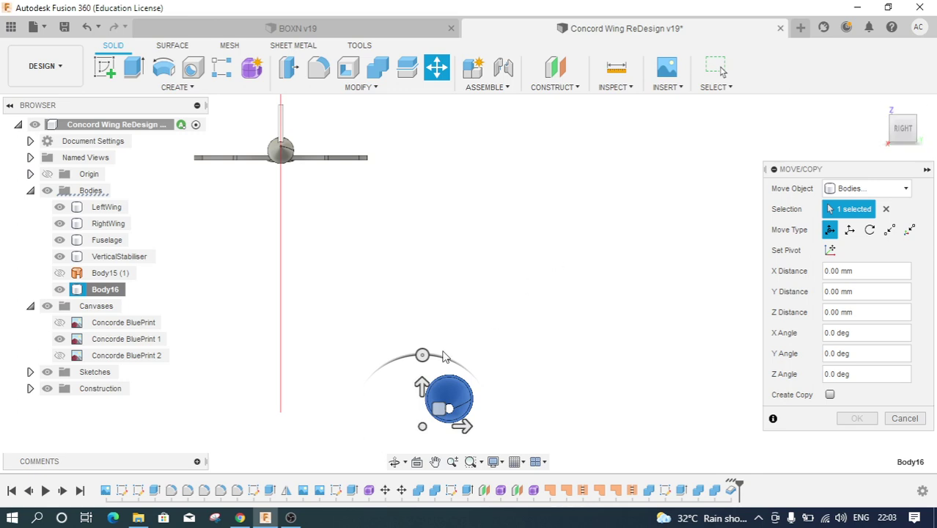
{"action": "left_click_drag", "start_coordinate": [421, 379], "coordinate": [429, 139]}
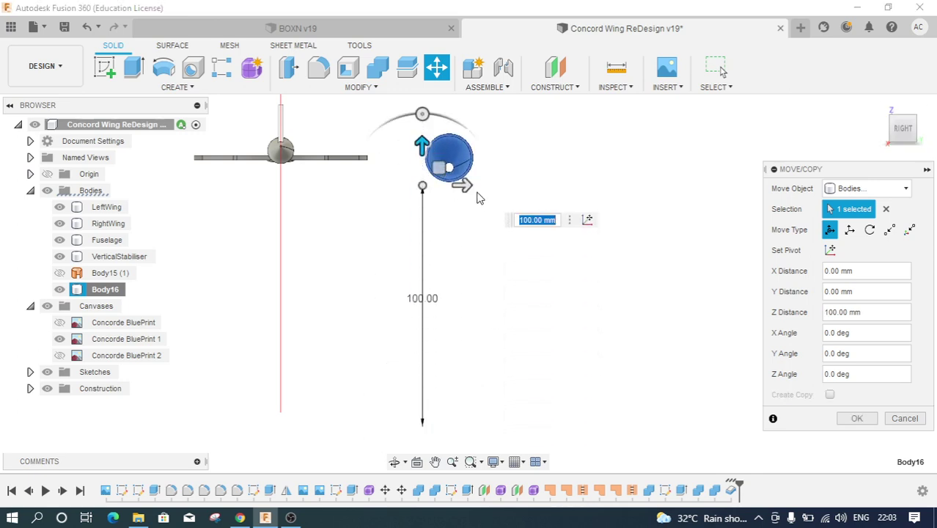
{"action": "left_click_drag", "start_coordinate": [462, 183], "coordinate": [296, 185]}
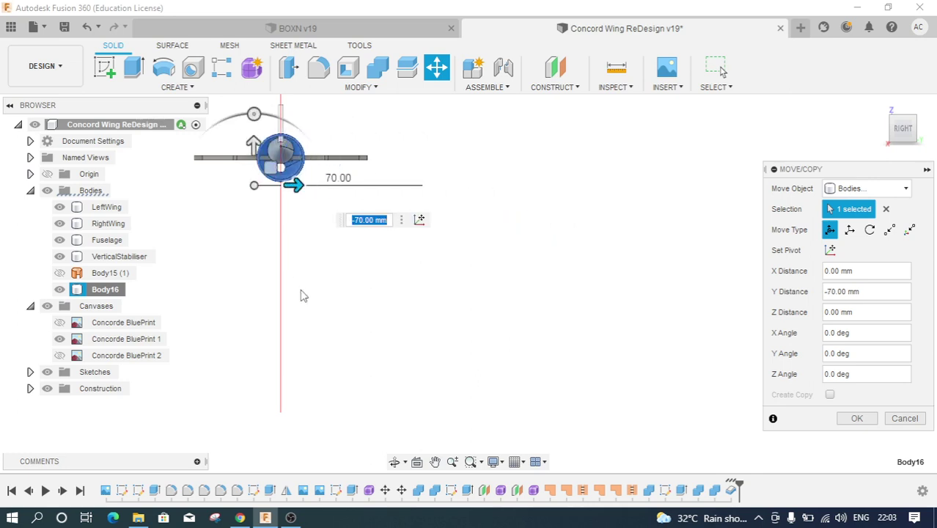
{"action": "mouse_move", "coordinate": [902, 126]}
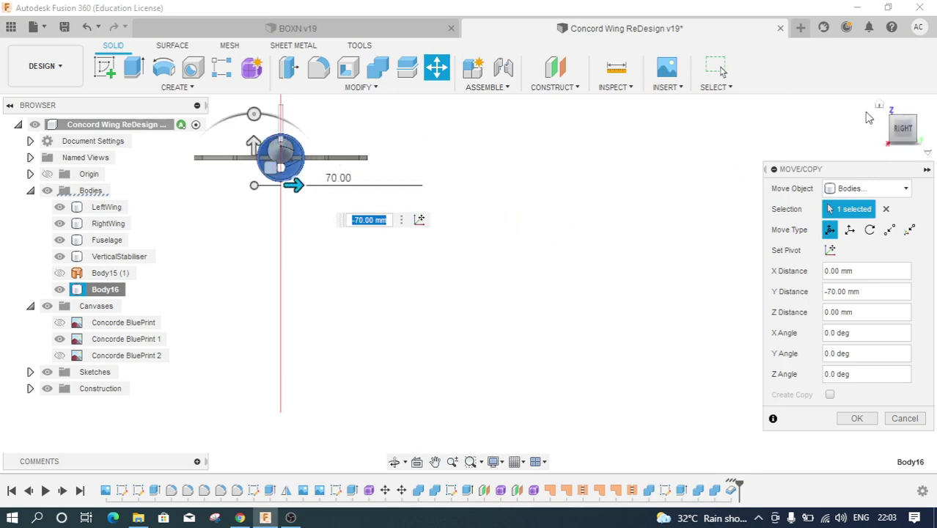
{"action": "left_click", "coordinate": [894, 123]}
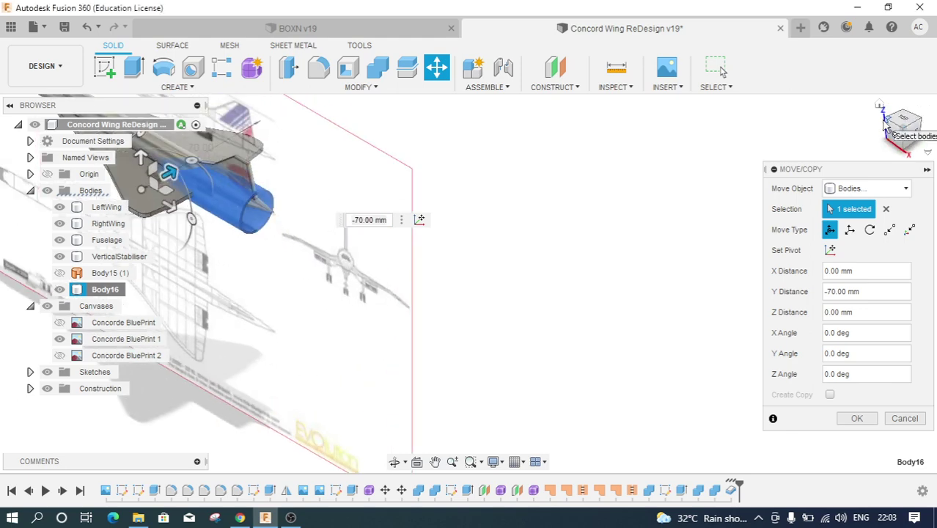
{"action": "left_click", "coordinate": [884, 127]}
{"action": "scroll", "coordinate": [564, 238], "scroll_direction": "down", "scroll_amount": 3}
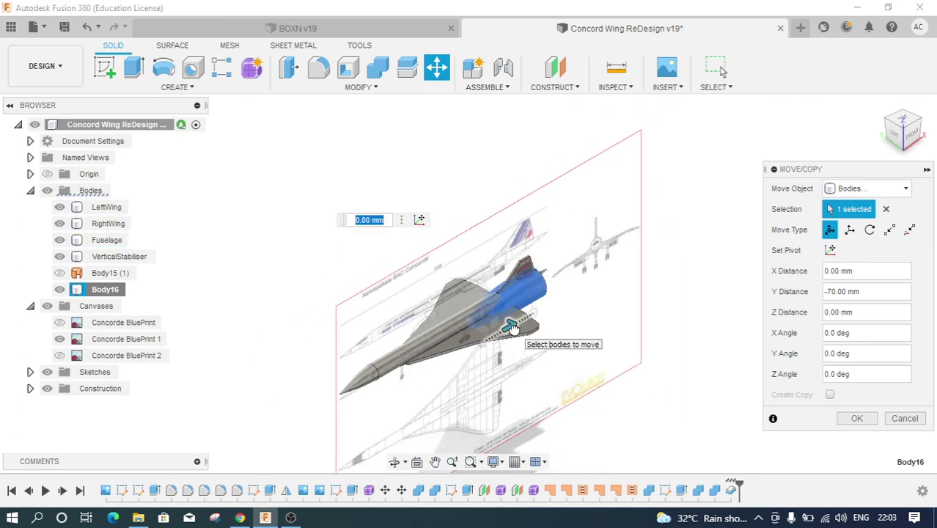
- Slide Body16 toward the aircraft nose and set its vertical offset to 2.5 mm
{"action": "mouse_move", "coordinate": [453, 326]}
{"action": "left_mouse_down"}
{"action": "mouse_move", "coordinate": [425, 372]}
{"action": "mouse_move", "coordinate": [308, 414]}
{"action": "mouse_move", "coordinate": [351, 397]}
{"action": "left_mouse_up"}
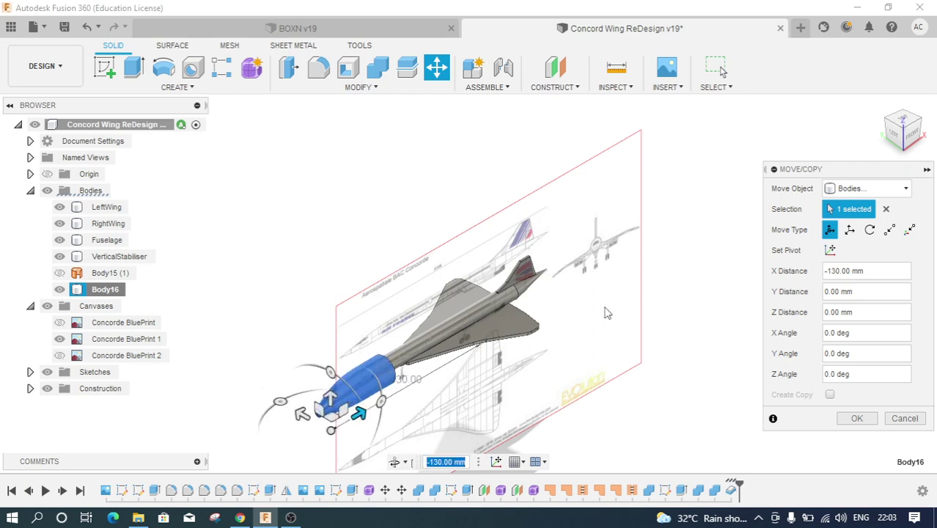
{"action": "scroll", "coordinate": [523, 354], "scroll_direction": "up", "scroll_amount": 2}
{"action": "scroll", "coordinate": [523, 355], "scroll_direction": "up", "scroll_amount": 3}
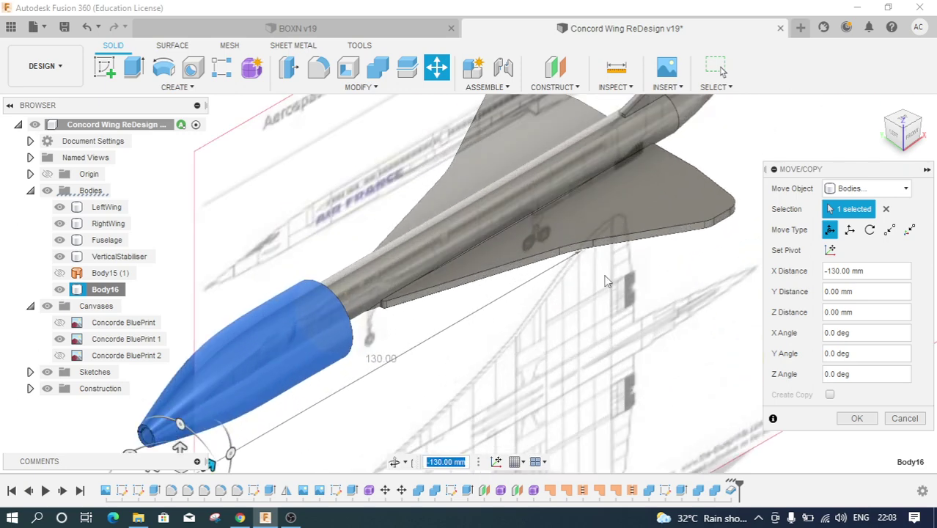
{"action": "left_click", "coordinate": [930, 139]}
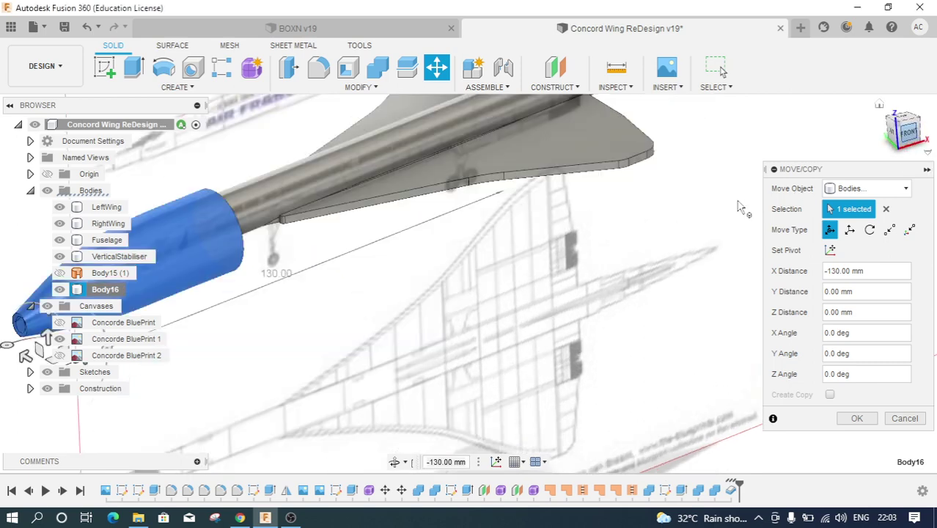
{"action": "scroll", "coordinate": [678, 377], "scroll_direction": "down", "scroll_amount": 3}
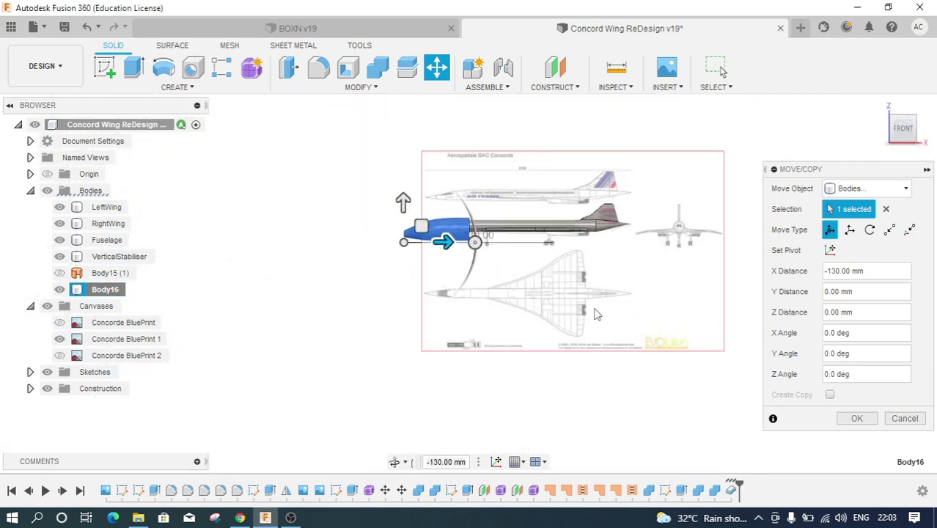
{"action": "scroll", "coordinate": [432, 242], "scroll_direction": "up", "scroll_amount": 2}
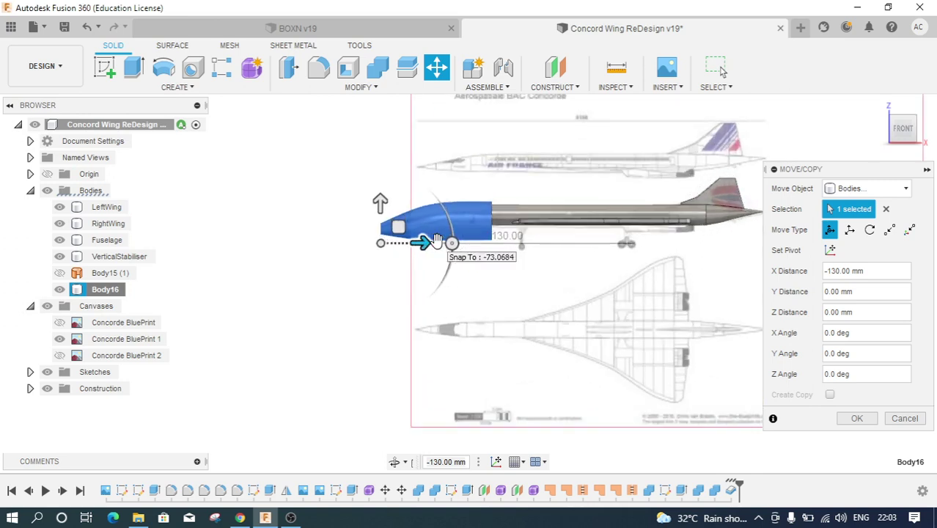
{"action": "scroll", "coordinate": [432, 242], "scroll_direction": "up", "scroll_amount": 2}
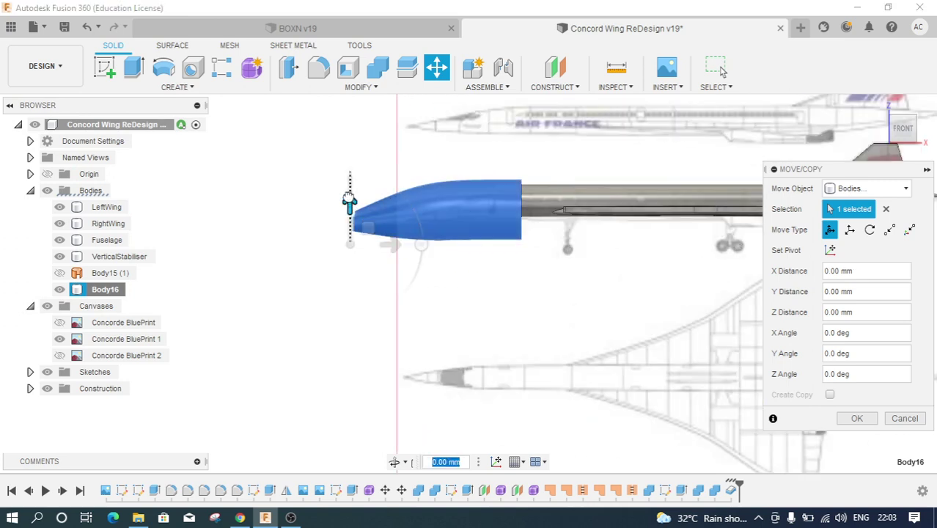
{"action": "left_click_drag", "start_coordinate": [350, 200], "coordinate": [349, 190]}
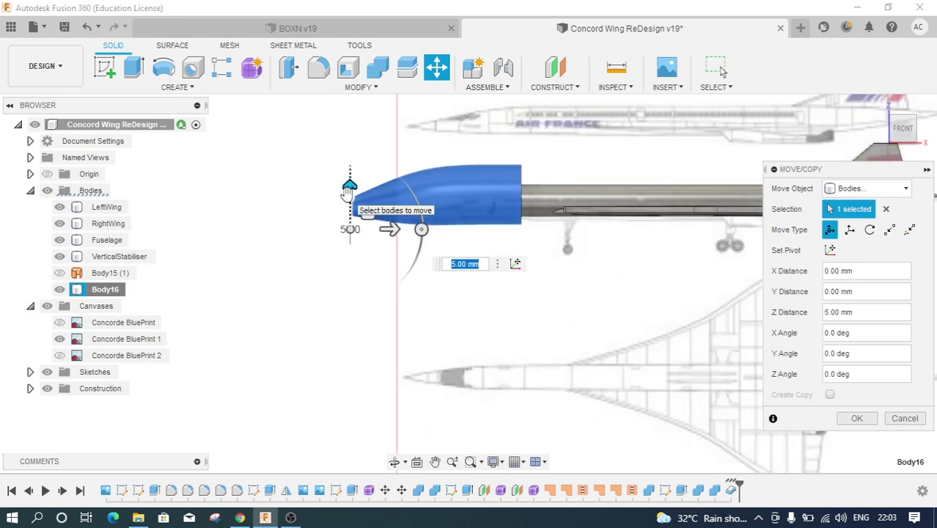
{"action": "type", "text": "2.5"}
{"action": "key", "text": "Return"}
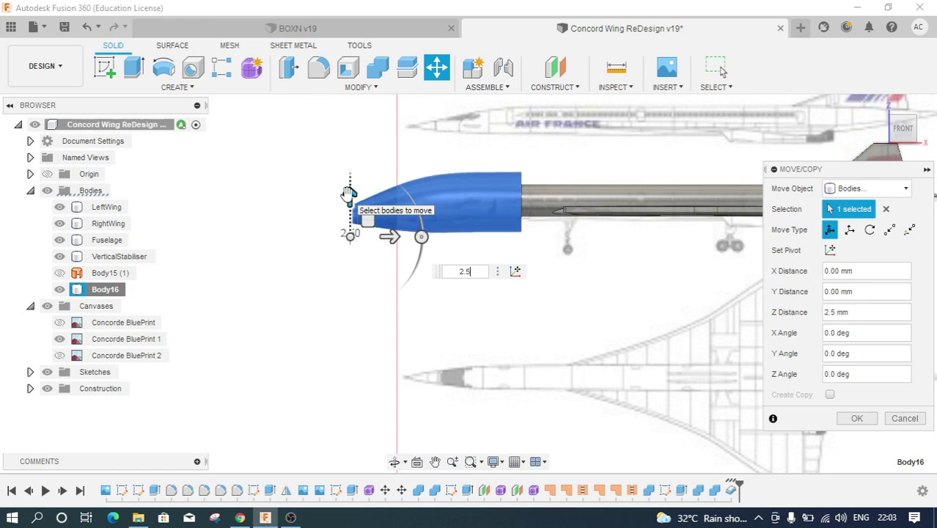
- Commit the move, then uniformly scale the Body16 nose body to a factor of 0.566
{"action": "left_click", "coordinate": [850, 418]}
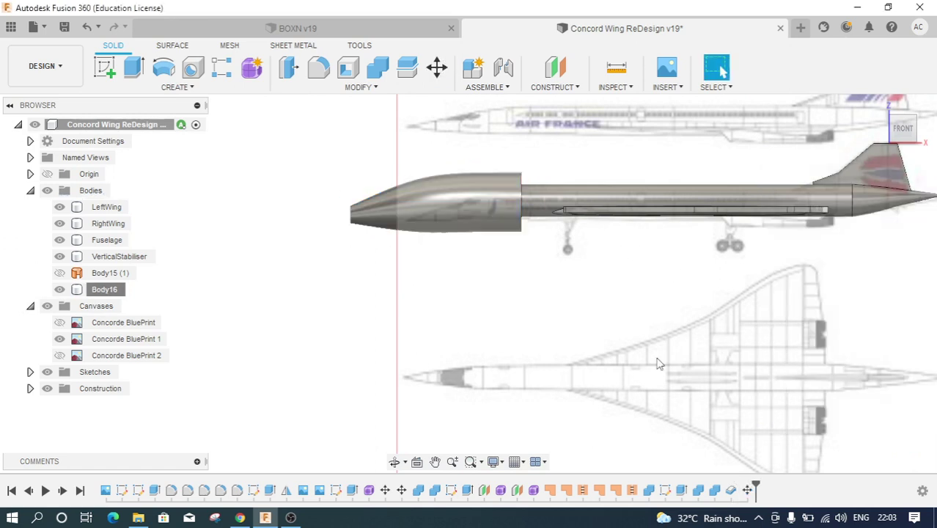
{"action": "left_click", "coordinate": [357, 88]}
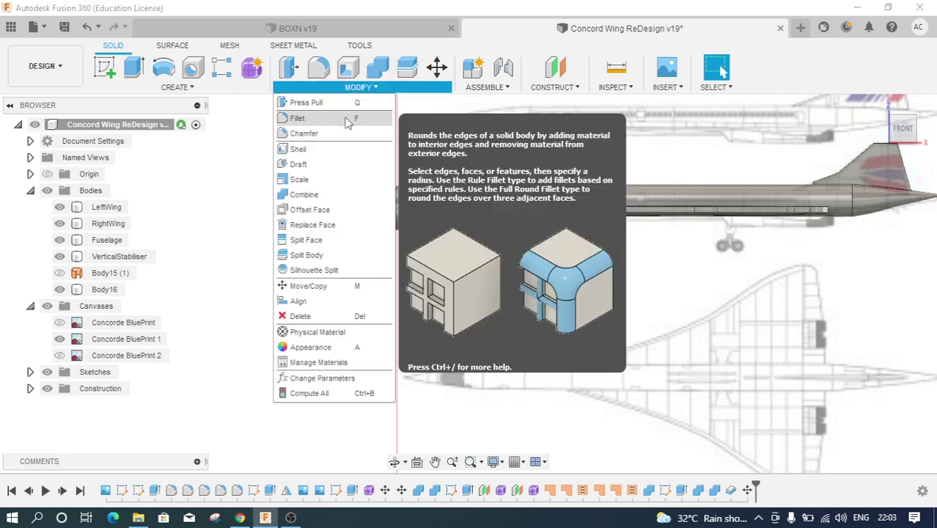
{"action": "left_click", "coordinate": [300, 179]}
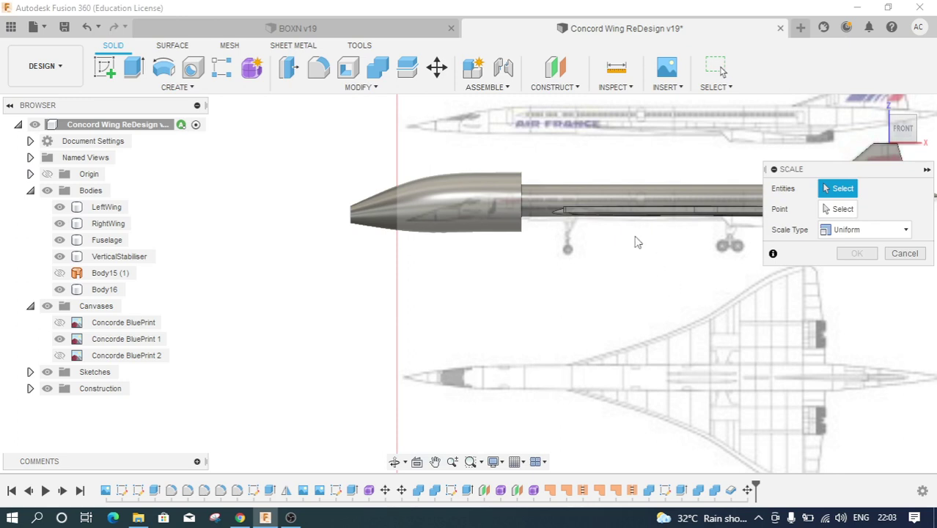
{"action": "left_click", "coordinate": [484, 194]}
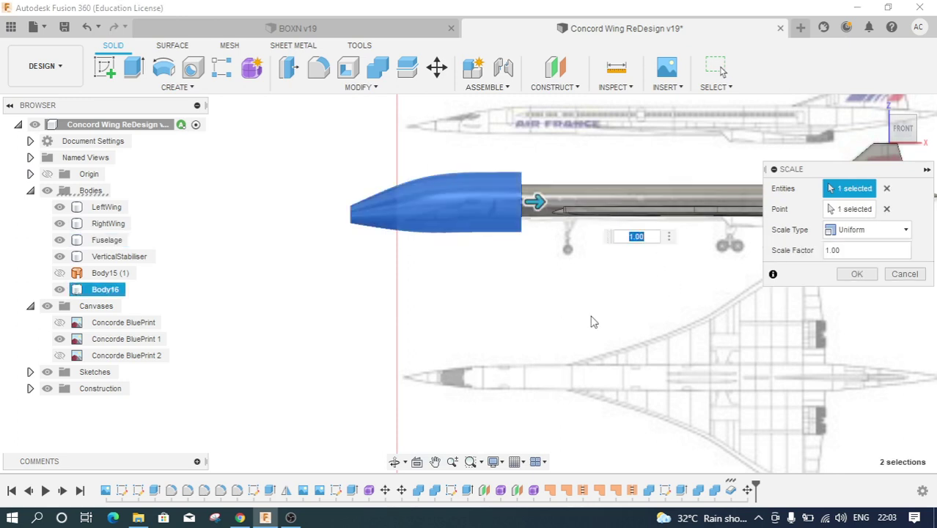
{"action": "mouse_move", "coordinate": [532, 201]}
{"action": "left_mouse_down"}
{"action": "mouse_move", "coordinate": [491, 214]}
{"action": "mouse_move", "coordinate": [522, 211]}
{"action": "left_mouse_up"}
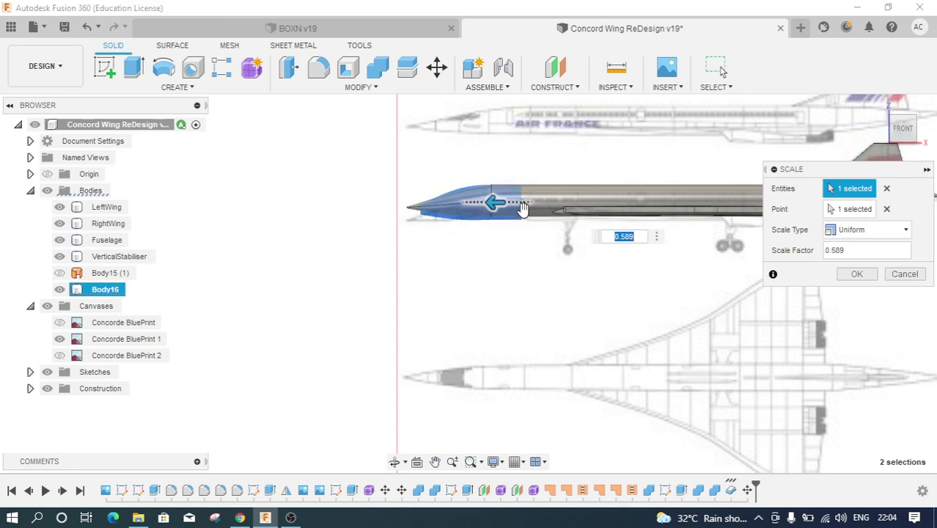
{"action": "scroll", "coordinate": [523, 211], "scroll_direction": "up", "scroll_amount": 2}
{"action": "scroll", "coordinate": [532, 220], "scroll_direction": "up", "scroll_amount": 3}
{"action": "scroll", "coordinate": [541, 233], "scroll_direction": "up", "scroll_amount": 3}
{"action": "scroll", "coordinate": [531, 253], "scroll_direction": "down", "scroll_amount": 1}
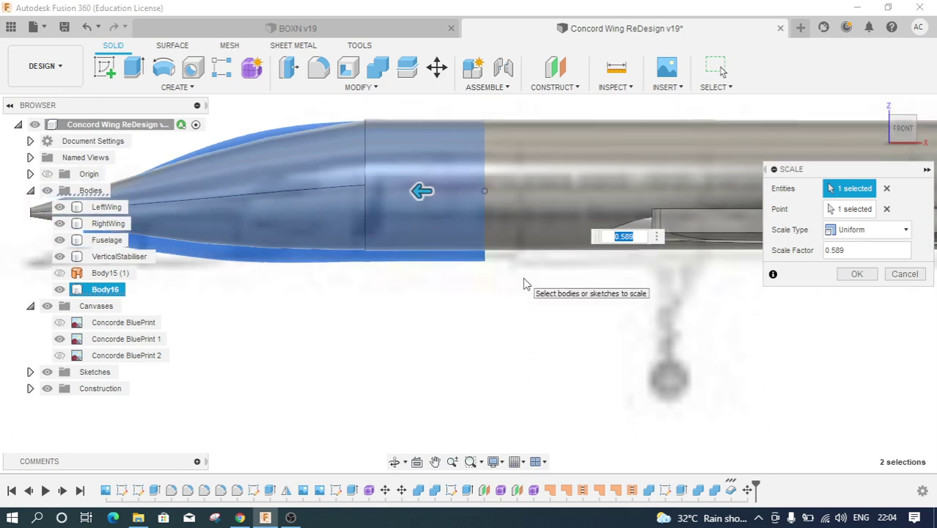
{"action": "left_click_drag", "start_coordinate": [422, 191], "coordinate": [419, 191]}
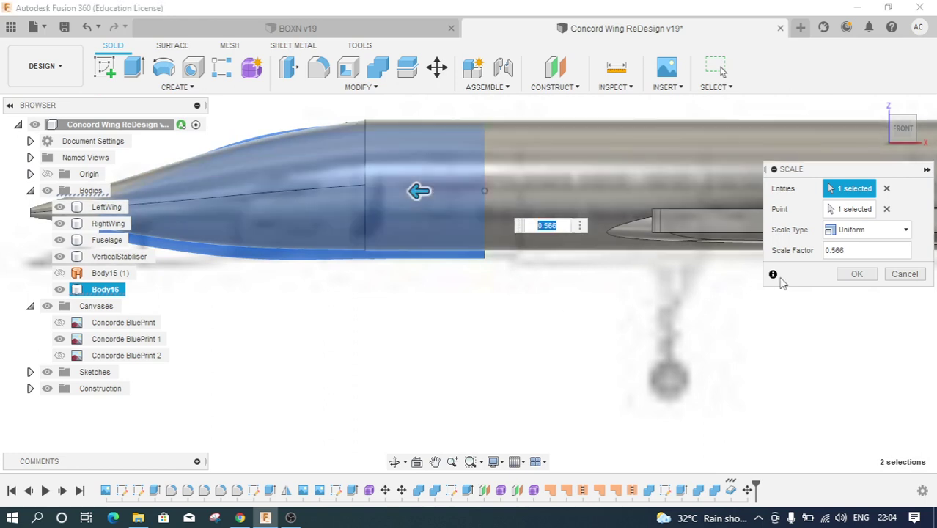
{"action": "left_click", "coordinate": [855, 276]}
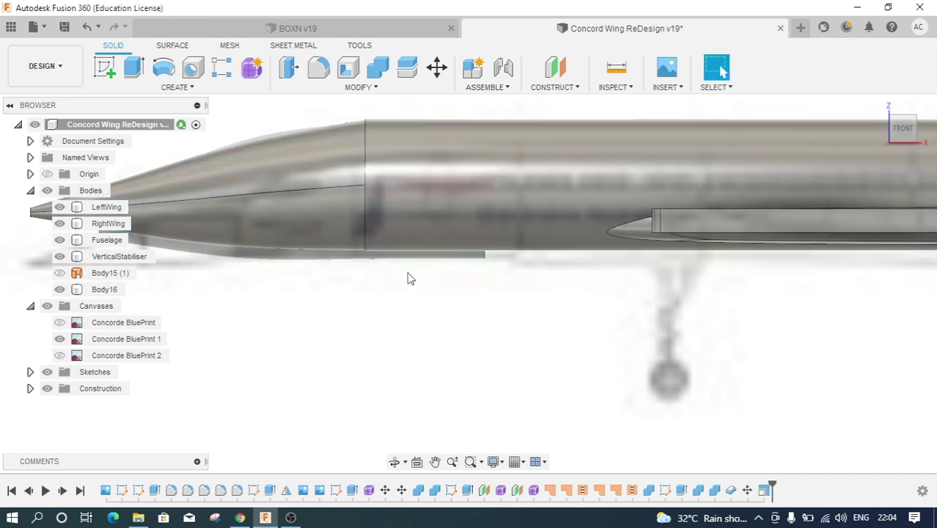
- Move the Body16 nose body a further 0.5 mm upward along Z
{"action": "left_click", "coordinate": [355, 261]}
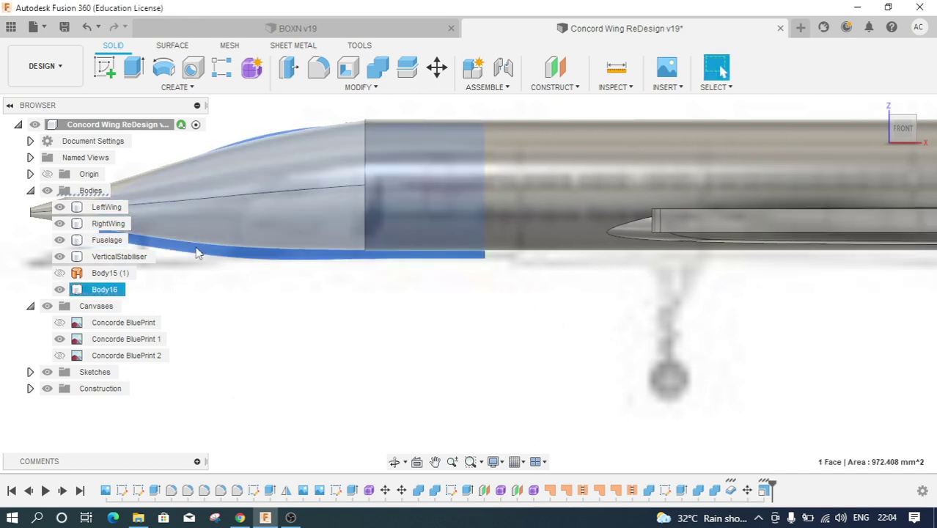
{"action": "left_click", "coordinate": [111, 290]}
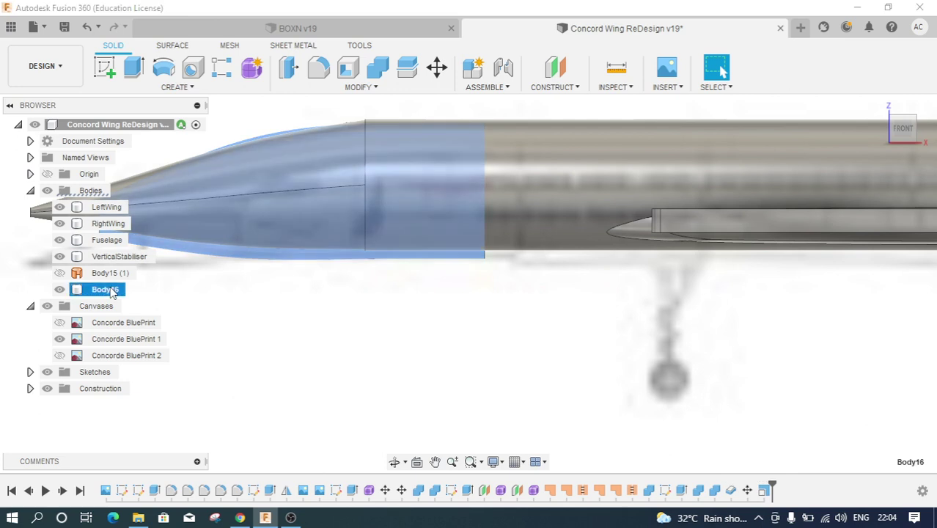
{"action": "right_click", "coordinate": [112, 291]}
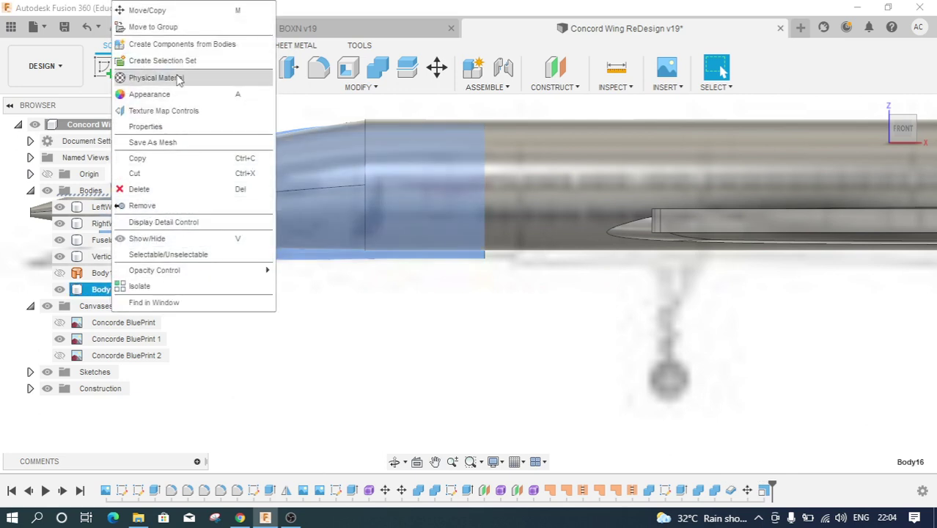
{"action": "left_click", "coordinate": [163, 12]}
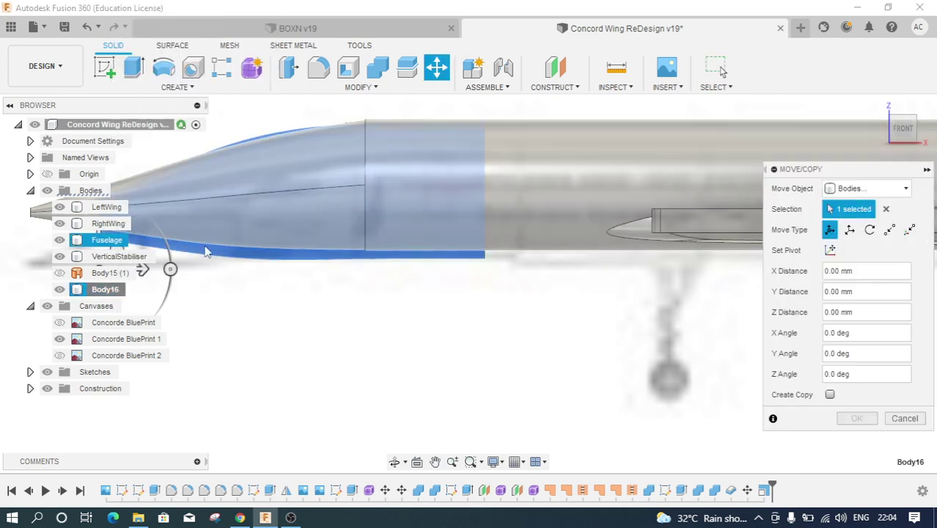
{"action": "scroll", "coordinate": [432, 297], "scroll_direction": "down", "scroll_amount": 3}
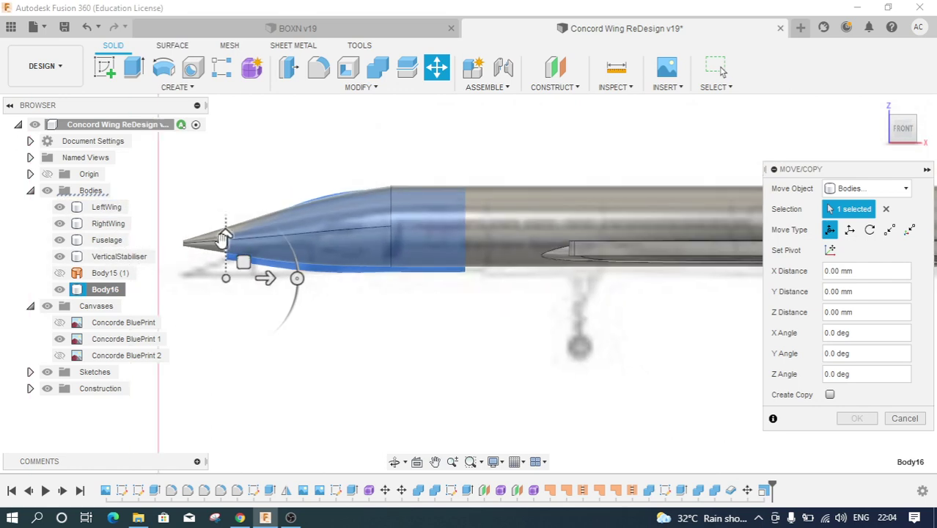
{"action": "left_click", "coordinate": [225, 236]}
{"action": "left_click_drag", "start_coordinate": [222, 240], "coordinate": [219, 236]}
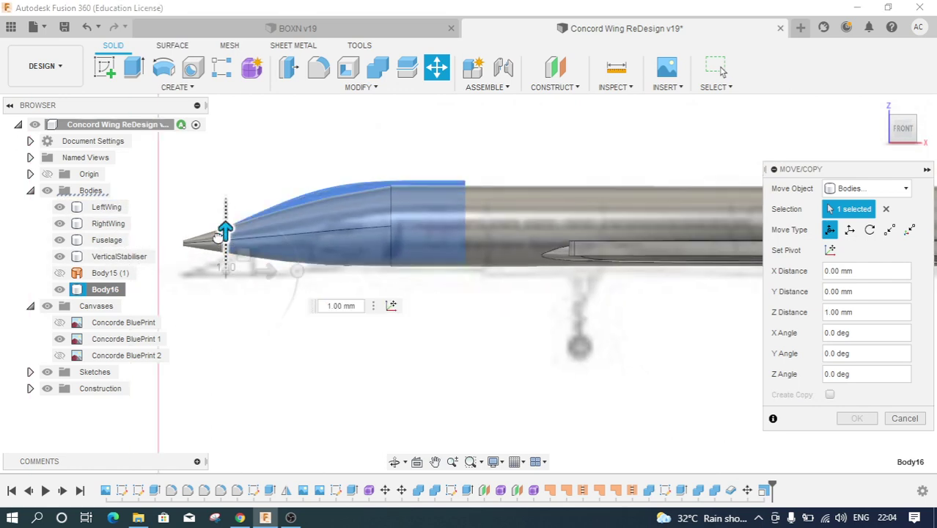
{"action": "type", "text": "0.5"}
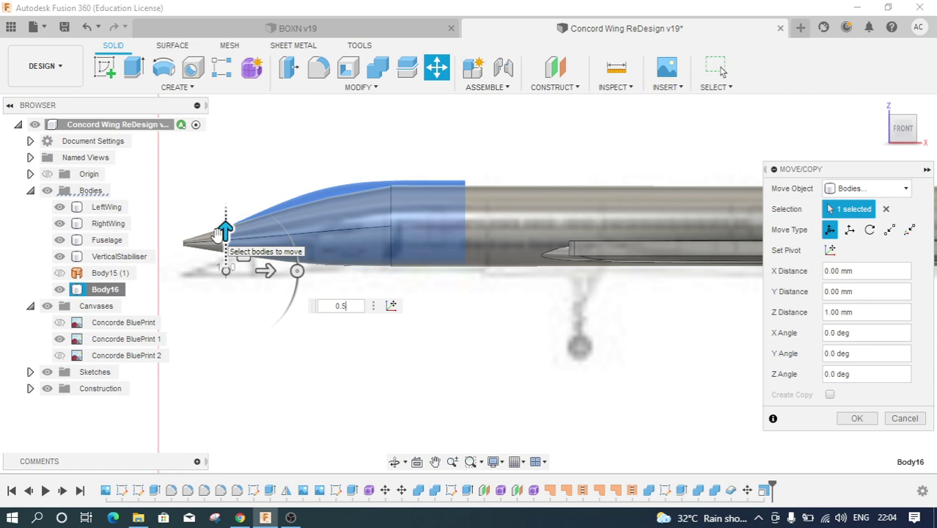
{"action": "key", "text": "Return"}
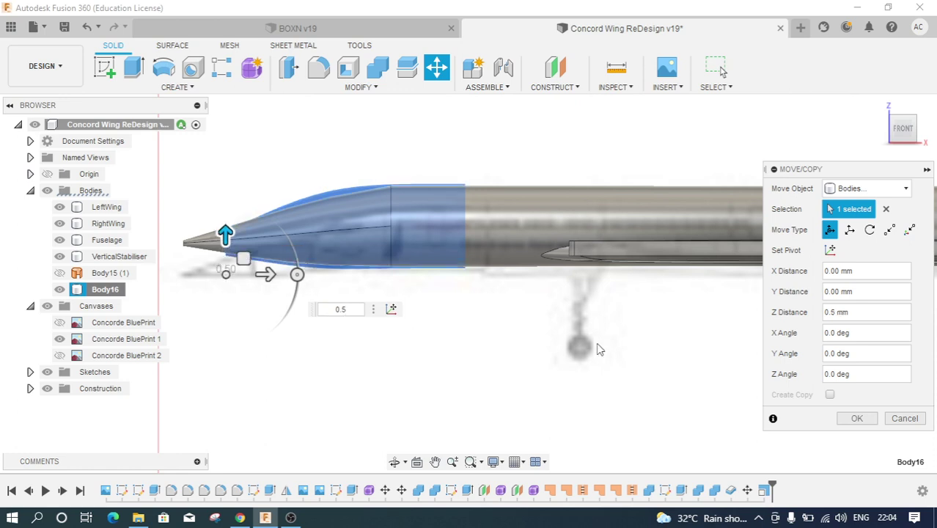
{"action": "left_click", "coordinate": [854, 418]}
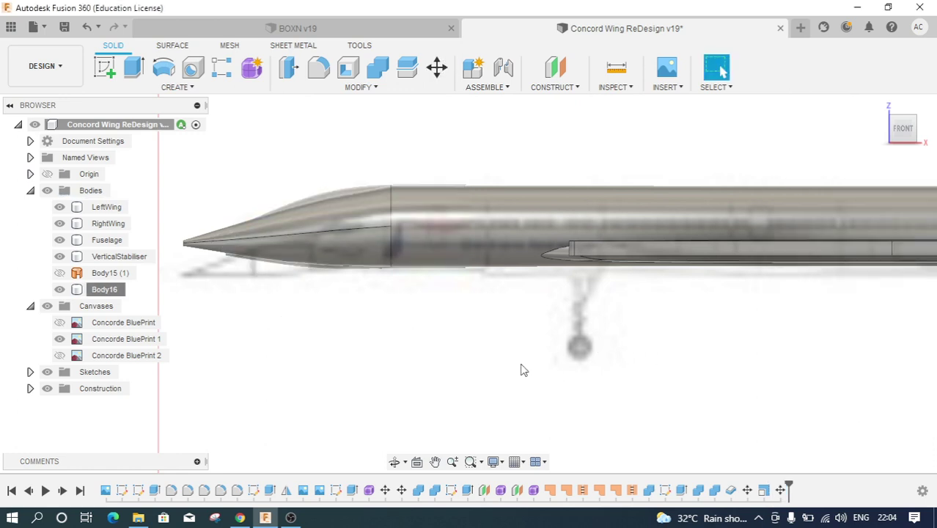
{"action": "mouse_move", "coordinate": [902, 126]}
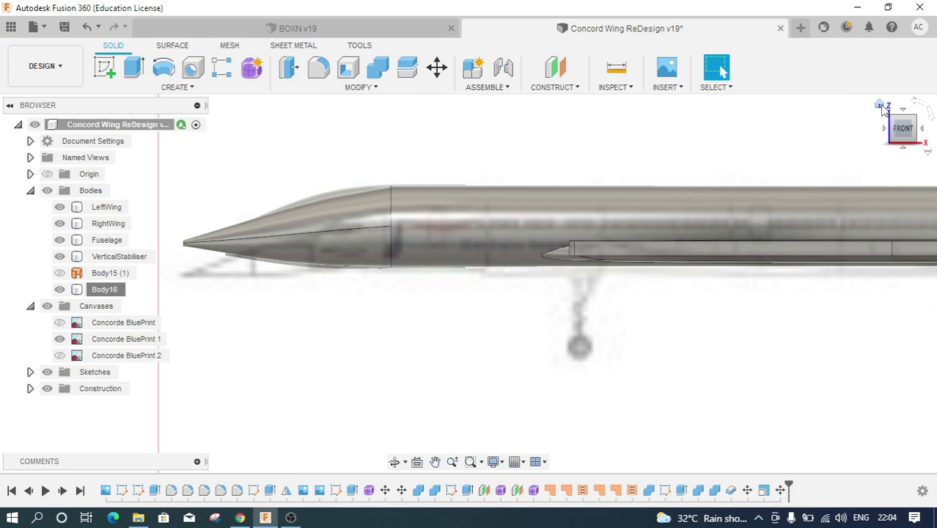
- Start a Move/Copy on Body16 and shift it -4.4 mm in Y from the top view
{"action": "left_click", "coordinate": [881, 107]}
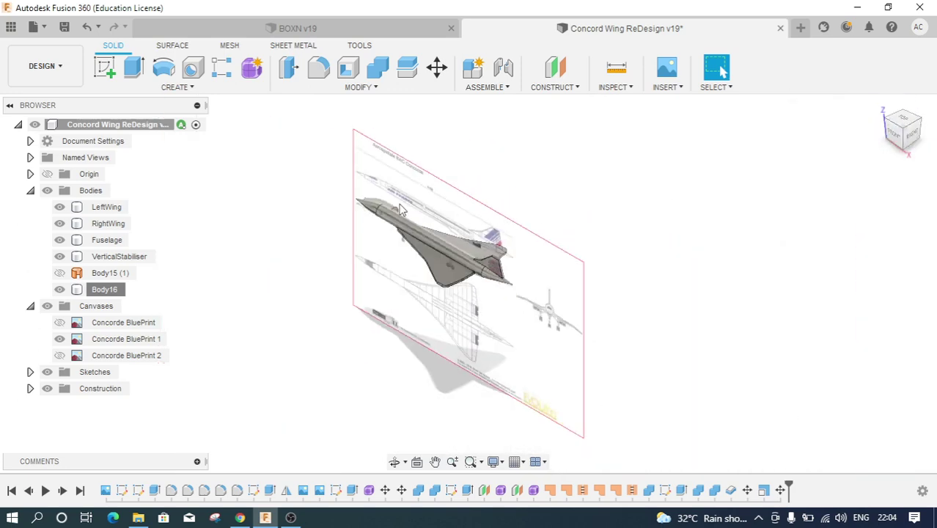
{"action": "scroll", "coordinate": [401, 210], "scroll_direction": "up", "scroll_amount": 3}
{"action": "scroll", "coordinate": [399, 207], "scroll_direction": "up", "scroll_amount": 5}
{"action": "scroll", "coordinate": [399, 207], "scroll_direction": "up", "scroll_amount": 3}
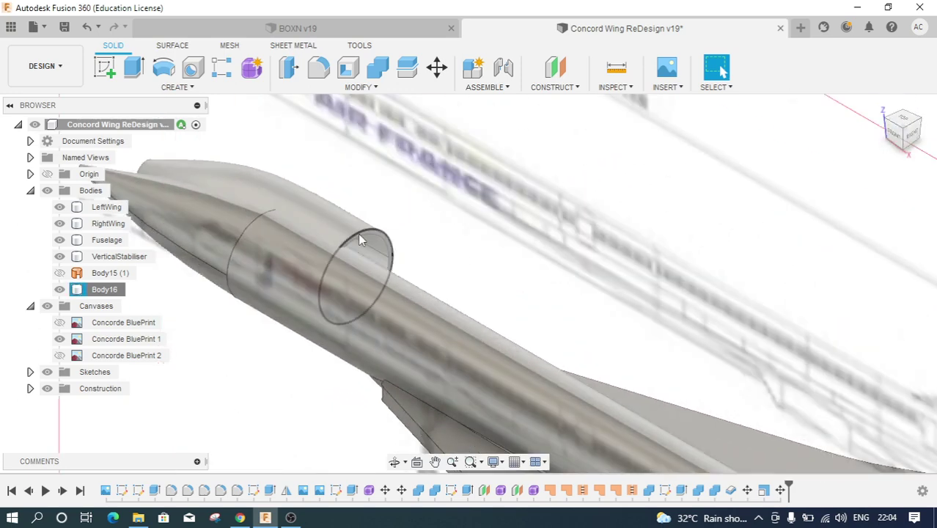
{"action": "left_click", "coordinate": [104, 292]}
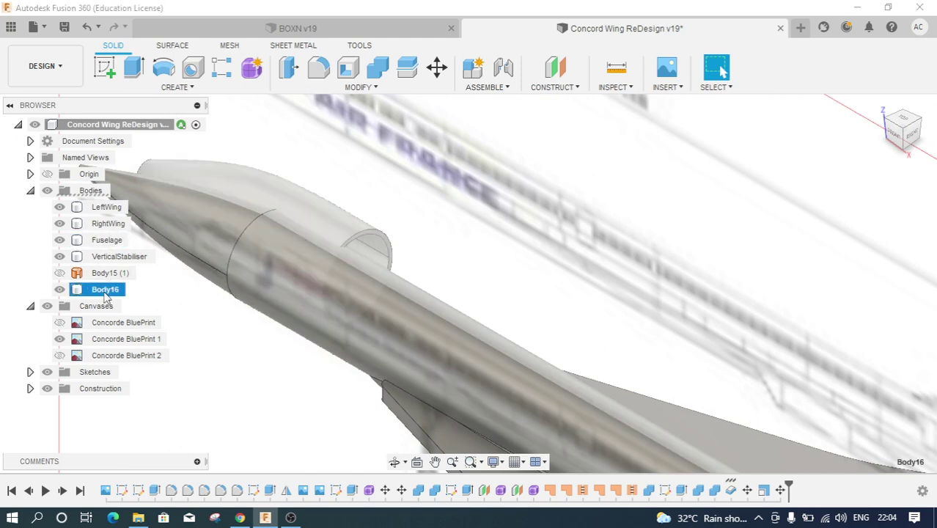
{"action": "right_click", "coordinate": [104, 296]}
{"action": "left_click", "coordinate": [168, 22]}
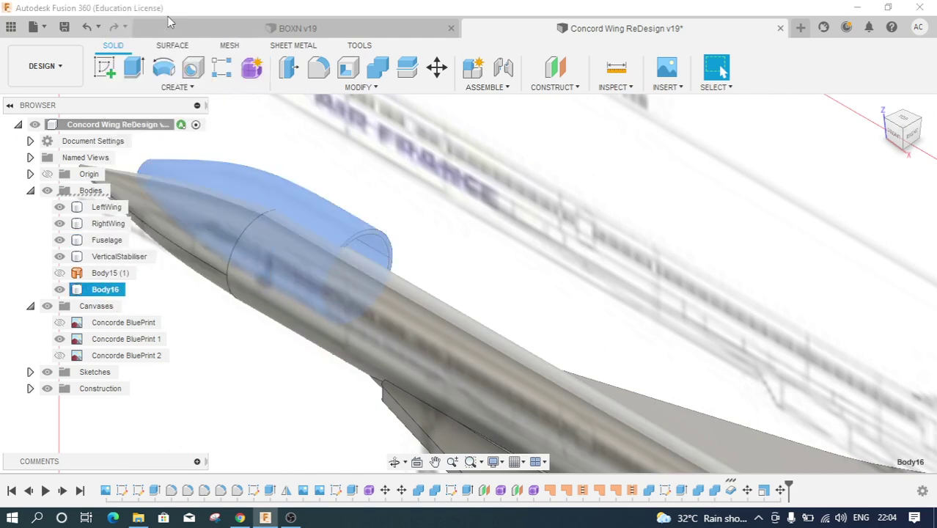
{"action": "left_click", "coordinate": [901, 123]}
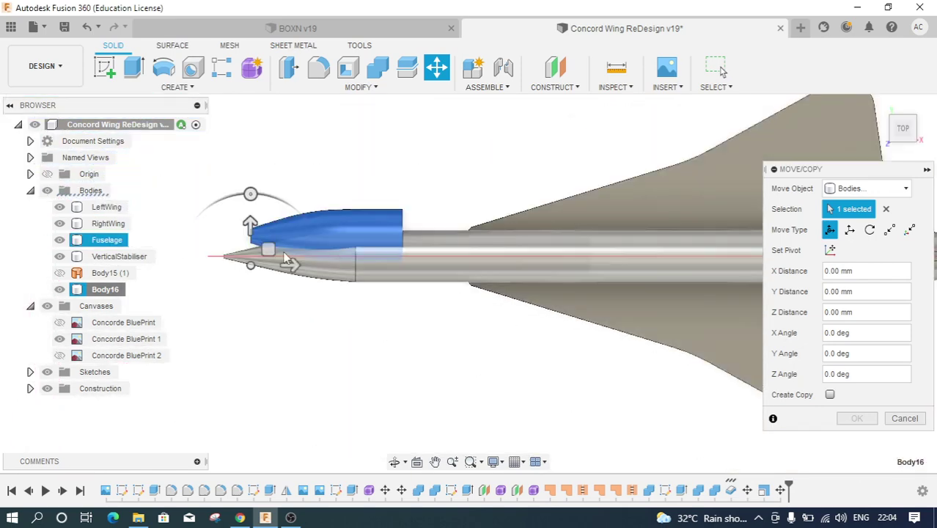
{"action": "left_click", "coordinate": [250, 223]}
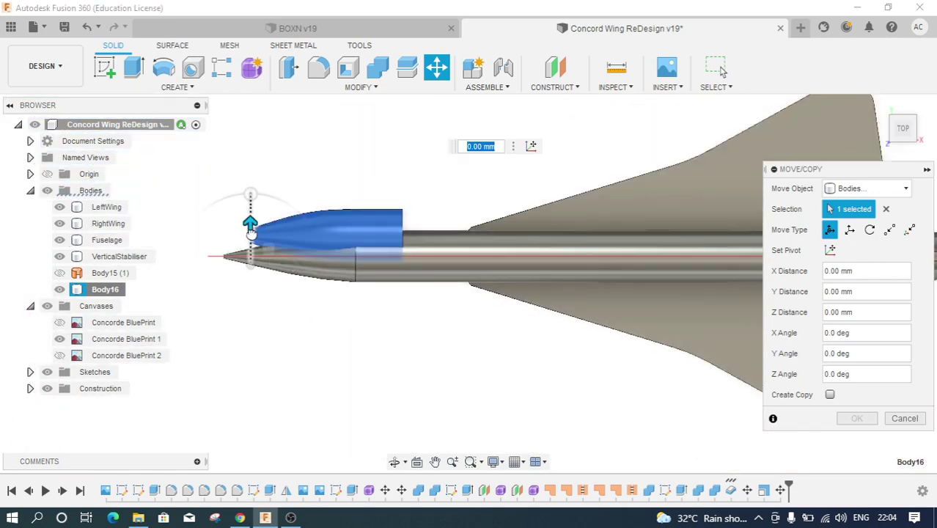
{"action": "left_click_drag", "start_coordinate": [250, 224], "coordinate": [250, 246]}
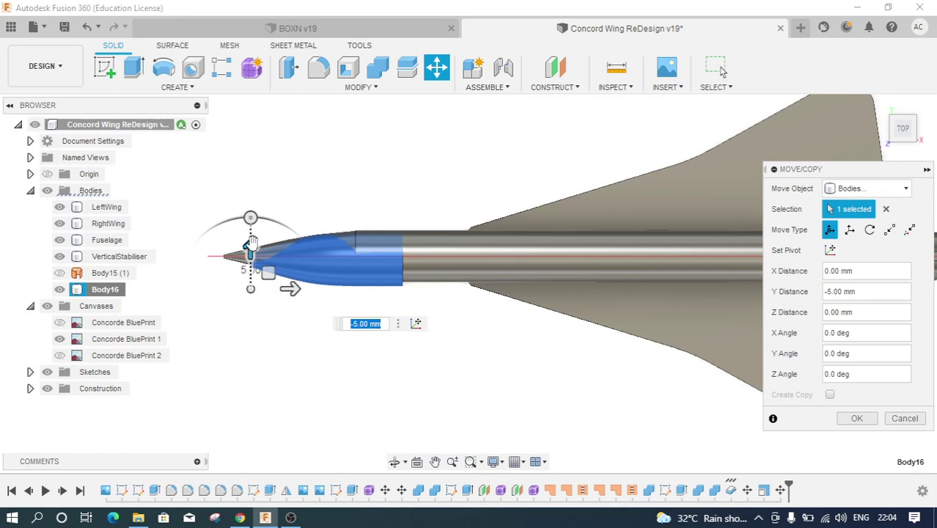
{"action": "type", "text": "-4"}
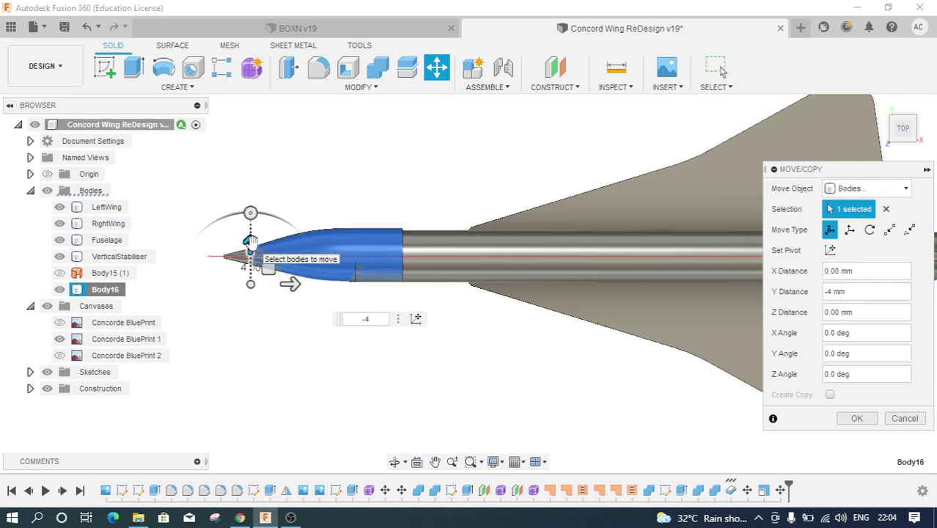
{"action": "type", "text": ".5"}
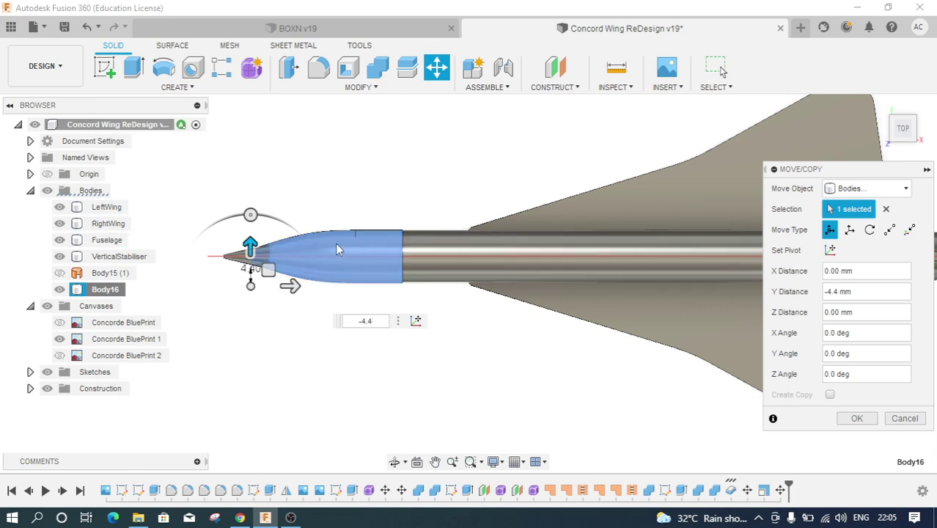
- Slide the nose body -10 mm along X onto the fuselage front and confirm
{"action": "scroll", "coordinate": [336, 241], "scroll_direction": "up", "scroll_amount": 3}
{"action": "scroll", "coordinate": [335, 241], "scroll_direction": "up", "scroll_amount": 3}
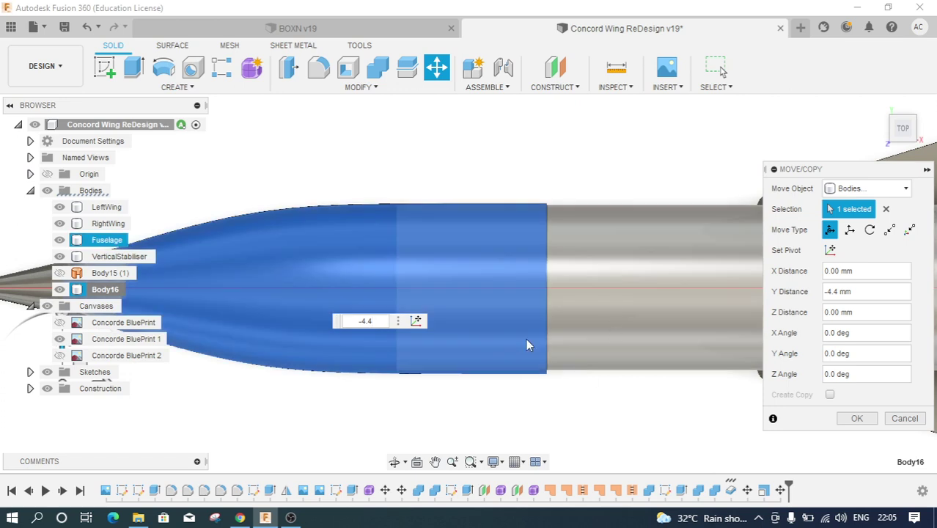
{"action": "scroll", "coordinate": [505, 371], "scroll_direction": "down", "scroll_amount": 2}
{"action": "scroll", "coordinate": [506, 372], "scroll_direction": "down", "scroll_amount": 2}
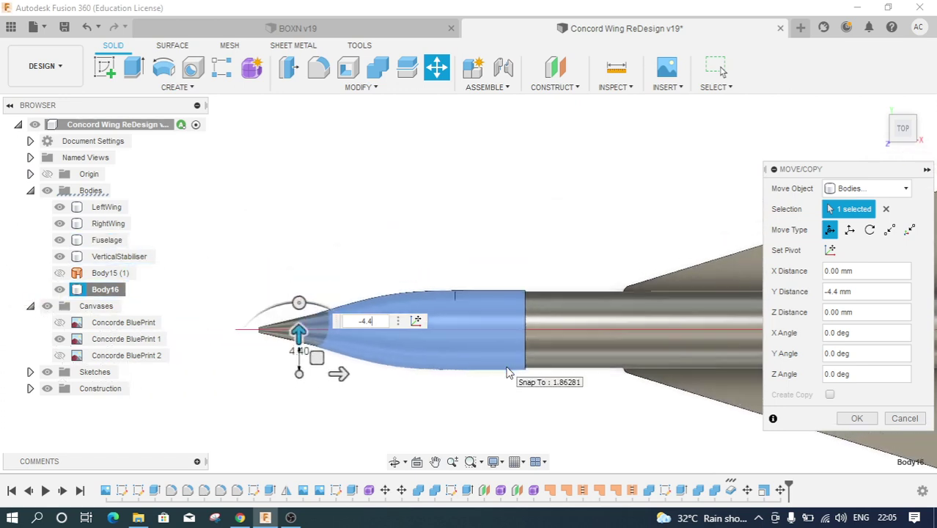
{"action": "mouse_move", "coordinate": [333, 374]}
{"action": "left_mouse_down"}
{"action": "mouse_move", "coordinate": [126, 373]}
{"action": "mouse_move", "coordinate": [269, 375]}
{"action": "left_mouse_up"}
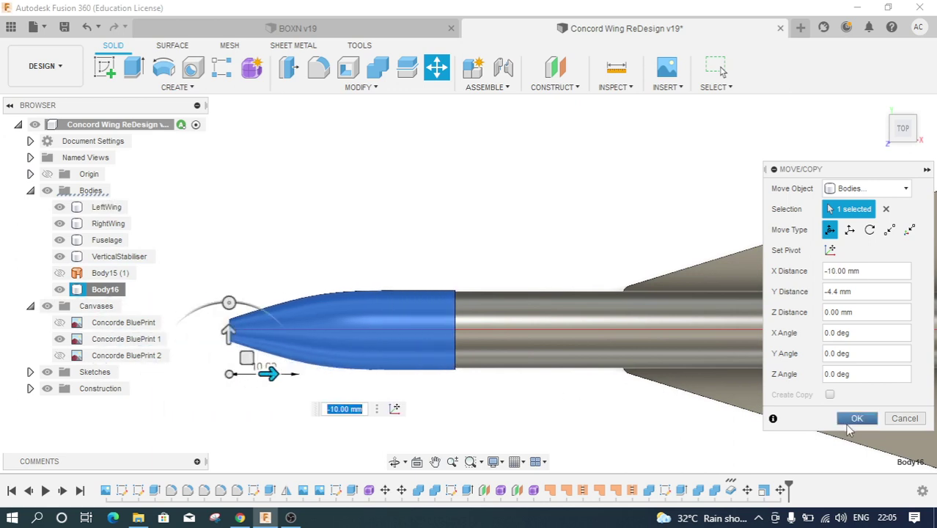
{"action": "left_click", "coordinate": [856, 419]}
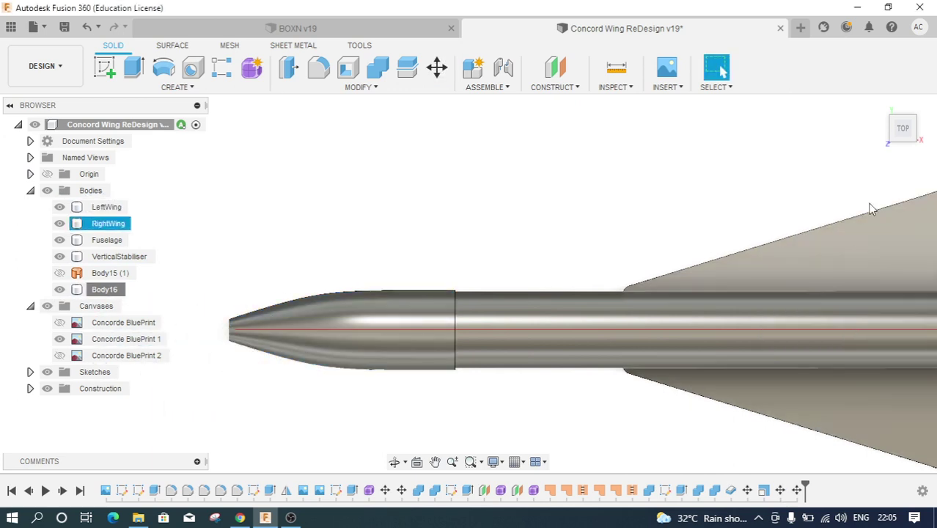
{"action": "left_click", "coordinate": [880, 107]}
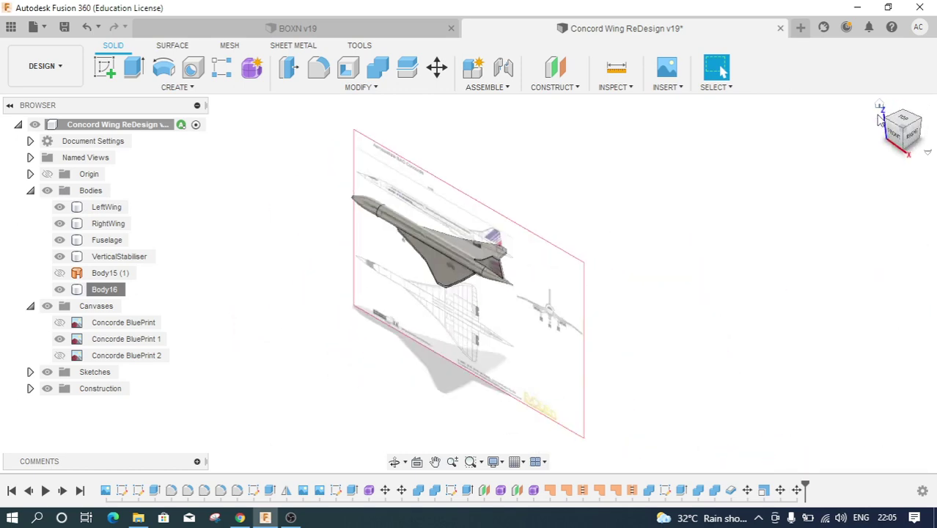
{"action": "left_click", "coordinate": [892, 131]}
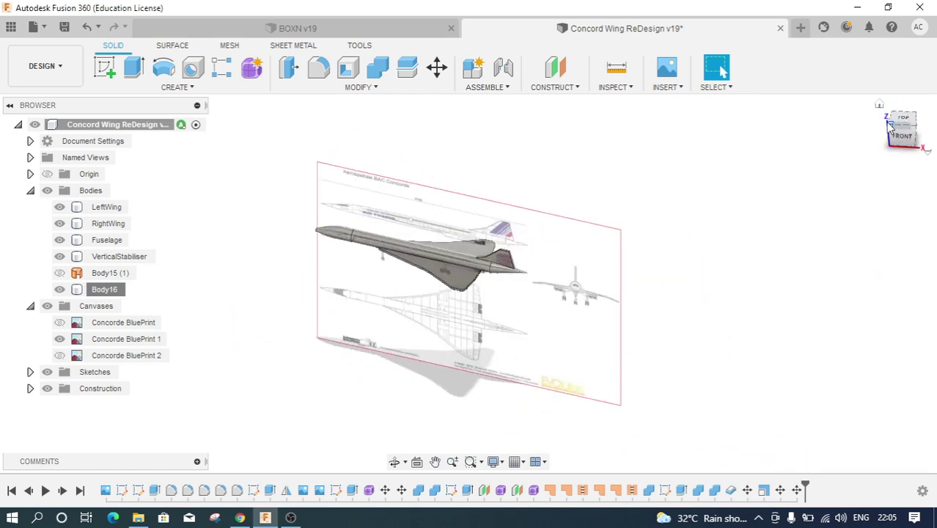
{"action": "scroll", "coordinate": [390, 332], "scroll_direction": "up", "scroll_amount": 2}
{"action": "scroll", "coordinate": [391, 332], "scroll_direction": "up", "scroll_amount": 2}
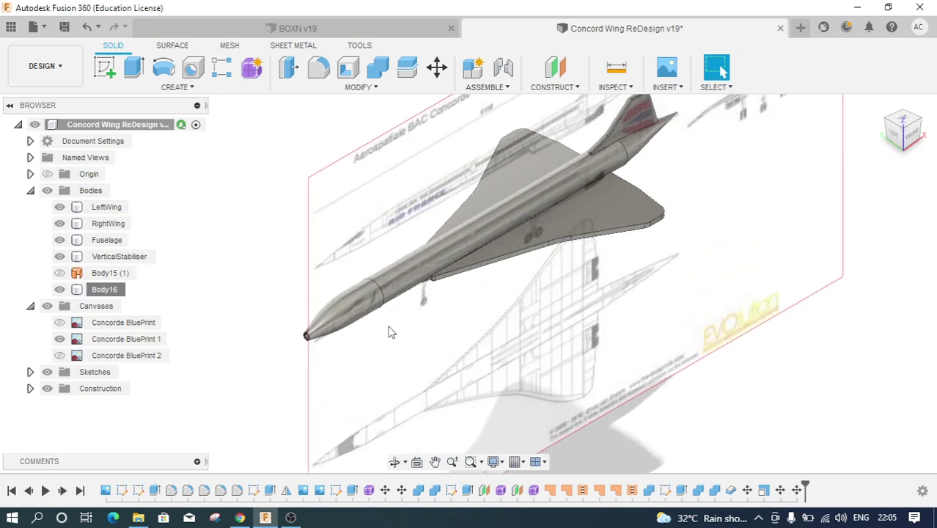
{"action": "scroll", "coordinate": [389, 330], "scroll_direction": "up", "scroll_amount": 3}
{"action": "scroll", "coordinate": [478, 363], "scroll_direction": "up", "scroll_amount": 2}
{"action": "scroll", "coordinate": [478, 362], "scroll_direction": "down", "scroll_amount": 1}
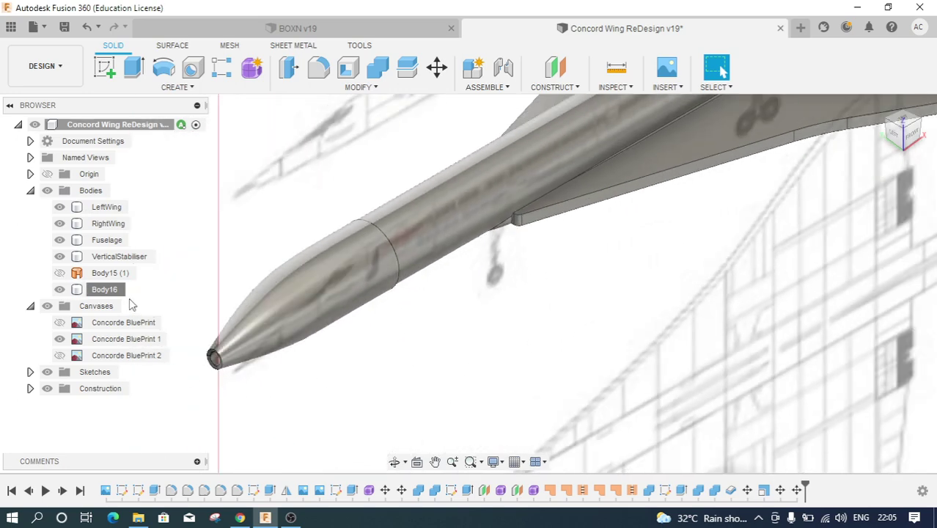
{"action": "left_click", "coordinate": [104, 290]}
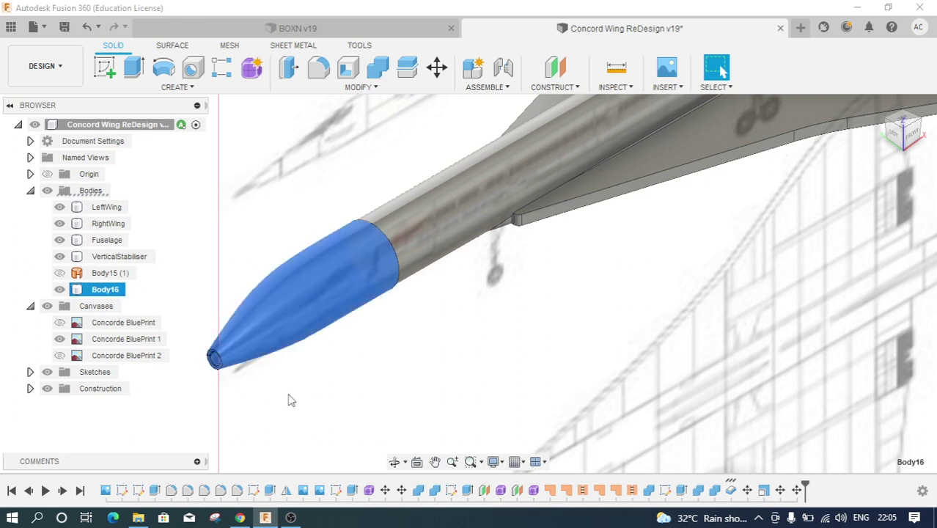
{"action": "key", "text": "Delete"}
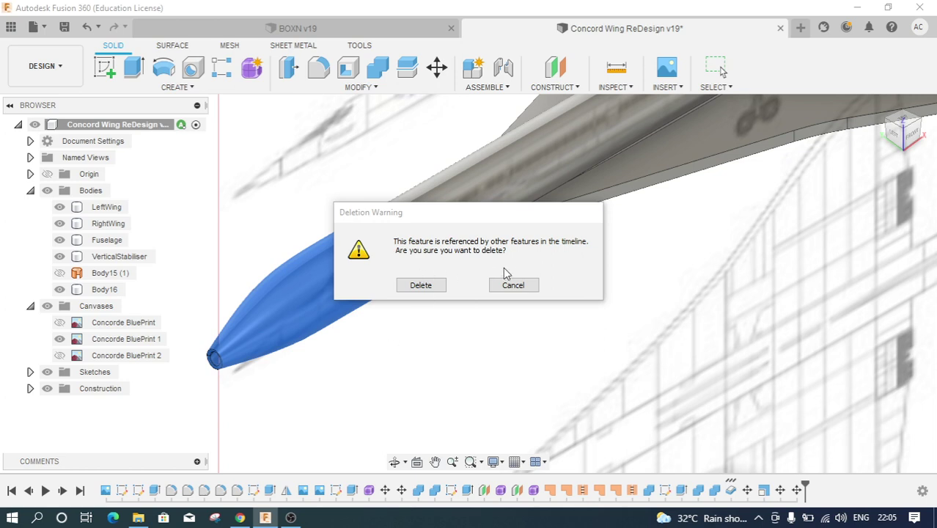
{"action": "left_click", "coordinate": [525, 287]}
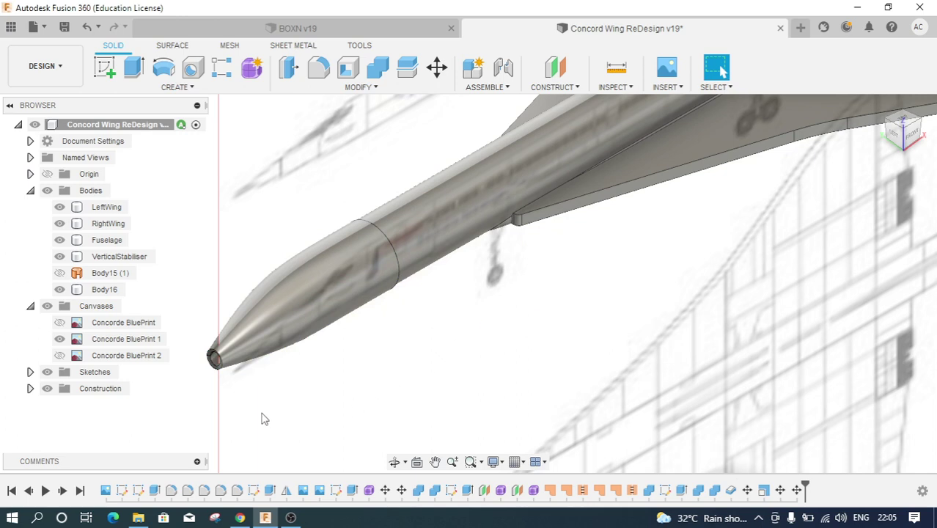
- Make the Body15 (1) cone visible beside the plane and switch to the SURFACE tools
{"action": "left_click", "coordinate": [61, 273]}
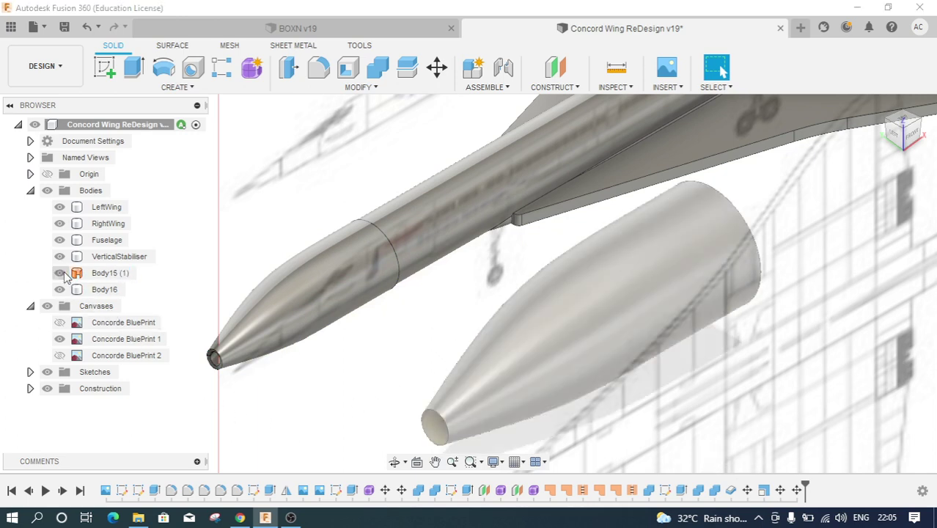
{"action": "left_click", "coordinate": [70, 290]}
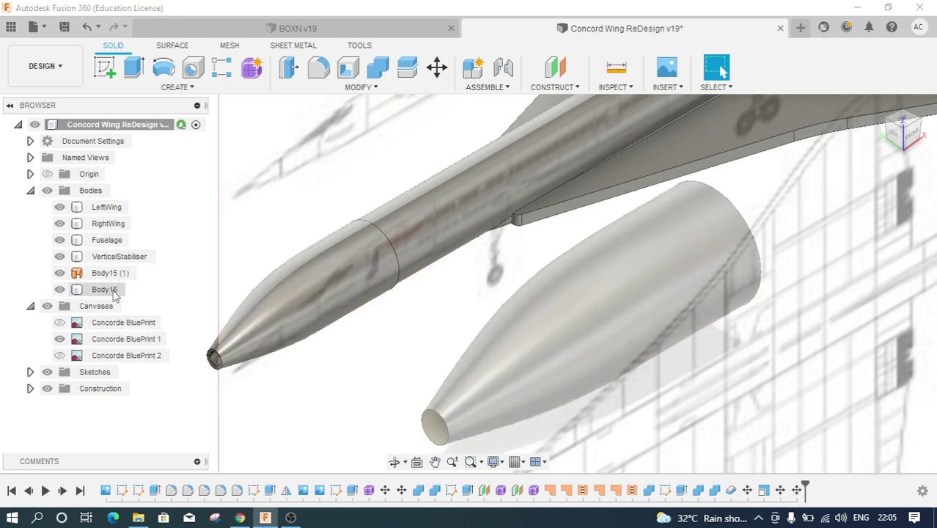
{"action": "left_click", "coordinate": [457, 370]}
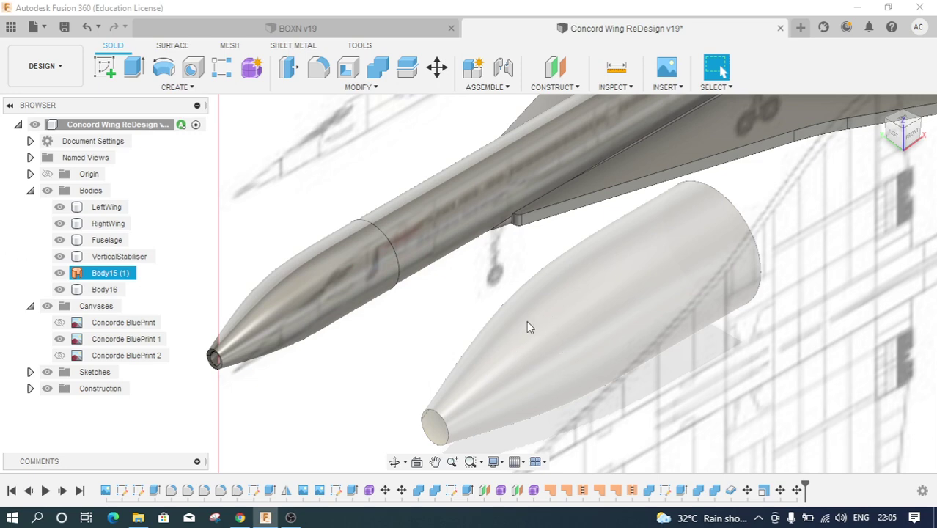
{"action": "left_click", "coordinate": [396, 368]}
{"action": "scroll", "coordinate": [396, 368], "scroll_direction": "down", "scroll_amount": 3}
{"action": "scroll", "coordinate": [451, 398], "scroll_direction": "down", "scroll_amount": 2}
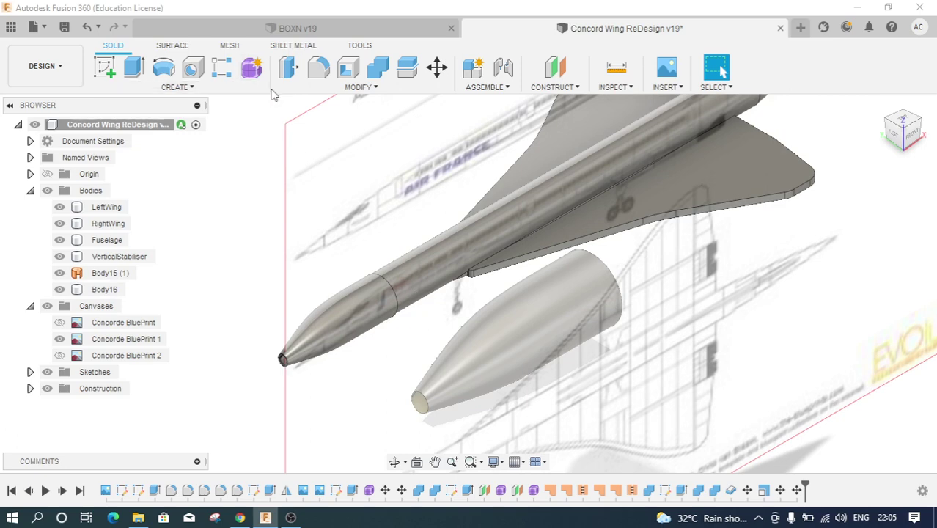
{"action": "left_click", "coordinate": [231, 90]}
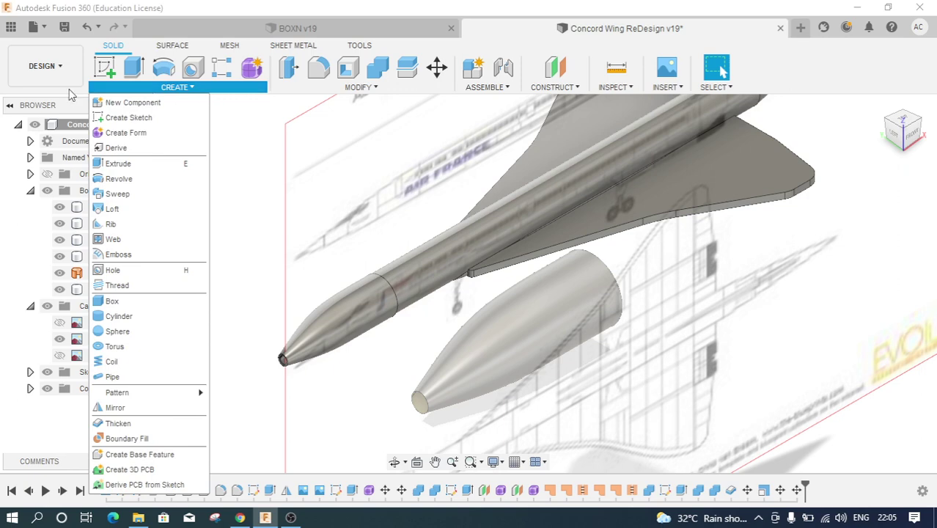
{"action": "left_click", "coordinate": [46, 72]}
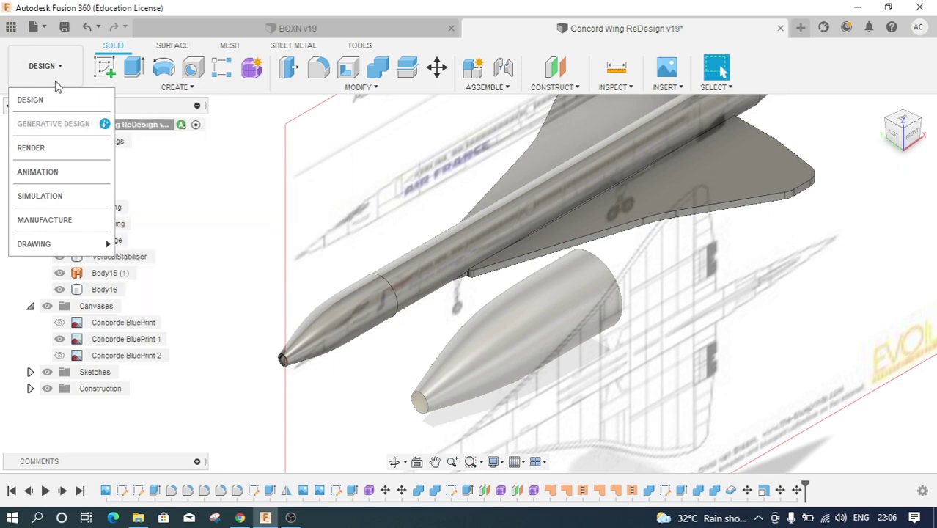
{"action": "left_click", "coordinate": [65, 72]}
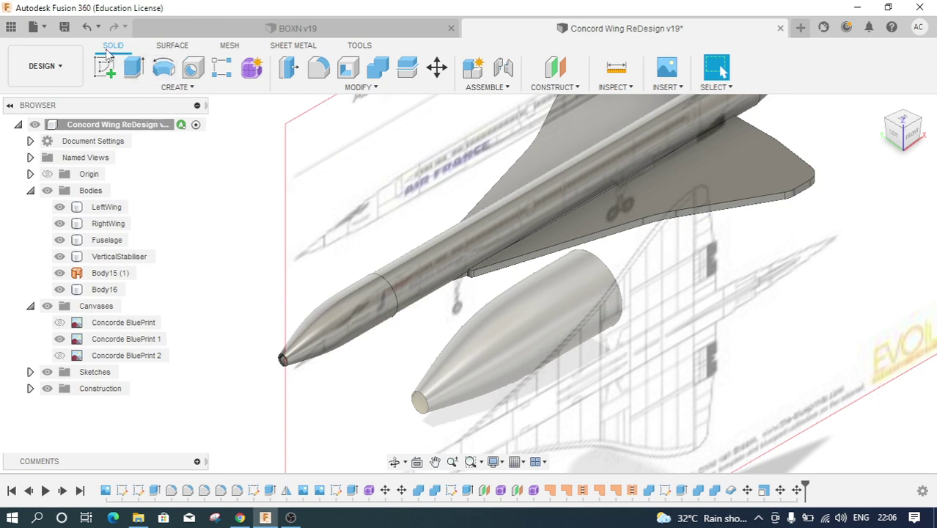
{"action": "left_click", "coordinate": [172, 45]}
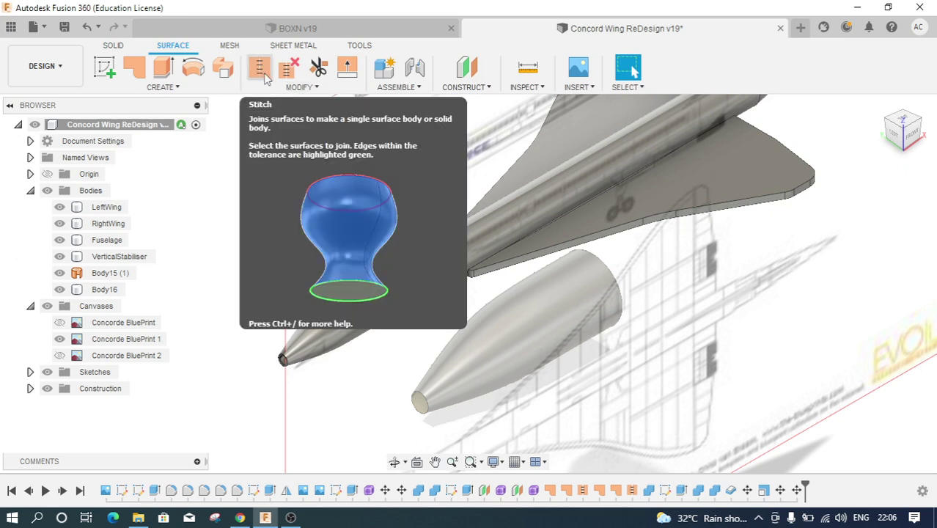
- Patch the cone's small circular end edge, creating Body17 (1)
{"action": "left_click", "coordinate": [134, 77]}
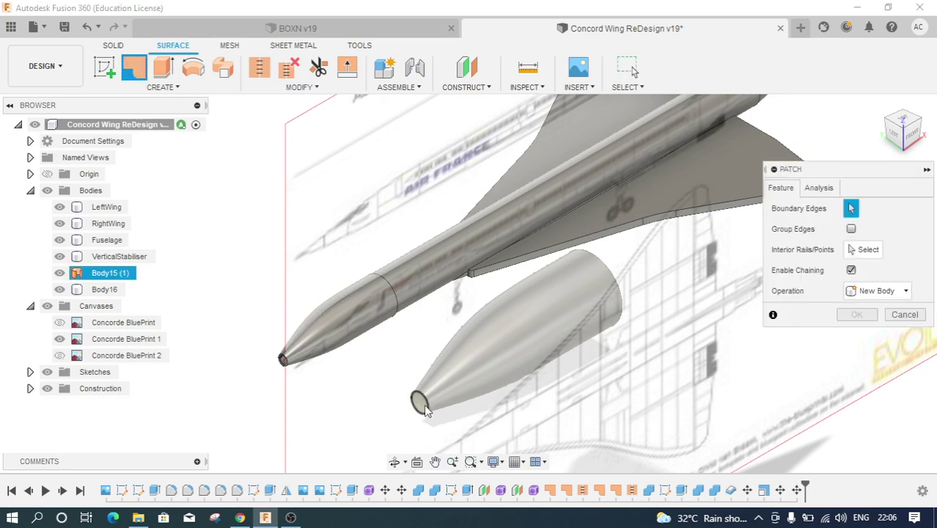
{"action": "scroll", "coordinate": [422, 407], "scroll_direction": "up", "scroll_amount": 3}
{"action": "scroll", "coordinate": [424, 406], "scroll_direction": "up", "scroll_amount": 3}
{"action": "scroll", "coordinate": [410, 421], "scroll_direction": "up", "scroll_amount": 2}
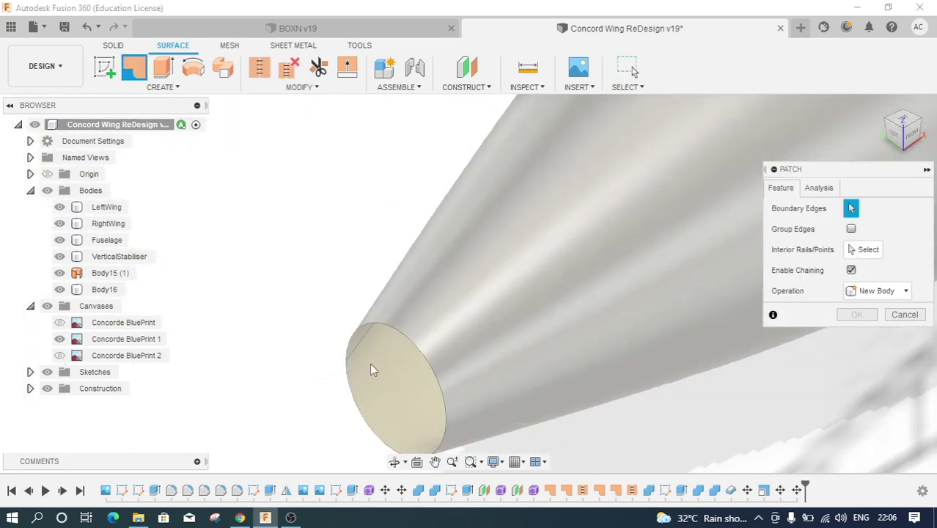
{"action": "left_click", "coordinate": [385, 328]}
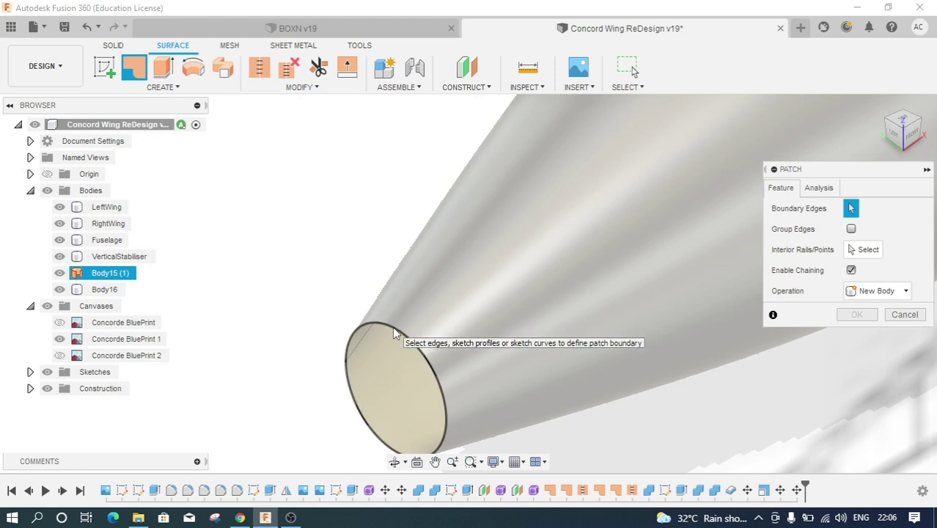
{"action": "left_click", "coordinate": [394, 330]}
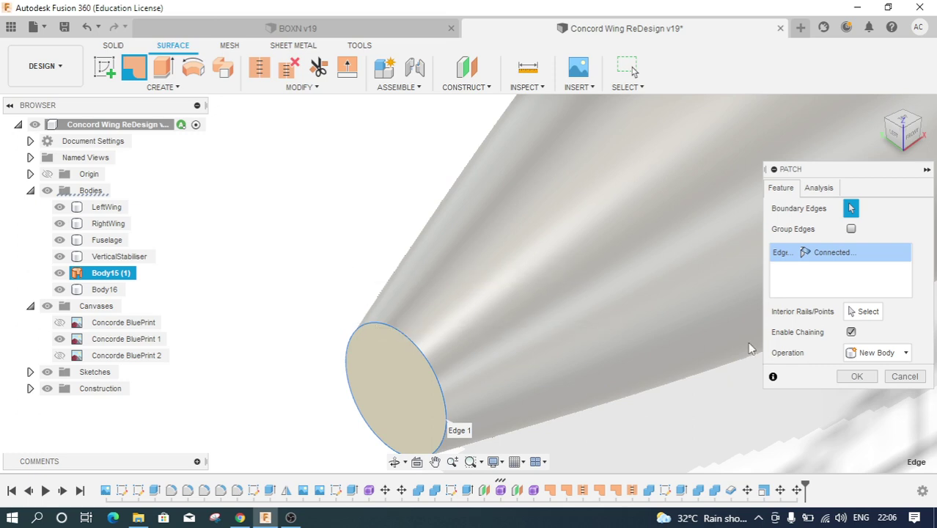
{"action": "left_click", "coordinate": [854, 376]}
- Patch the cone's wide open end edge, creating Body18 (1)
{"action": "mouse_move", "coordinate": [559, 377]}
{"action": "middle_mouse_down", "text": "shift"}
{"action": "mouse_move", "coordinate": [380, 335]}
{"action": "mouse_move", "coordinate": [393, 374]}
{"action": "middle_mouse_up", "text": "shift"}
{"action": "scroll", "coordinate": [394, 375], "scroll_direction": "down", "scroll_amount": 5}
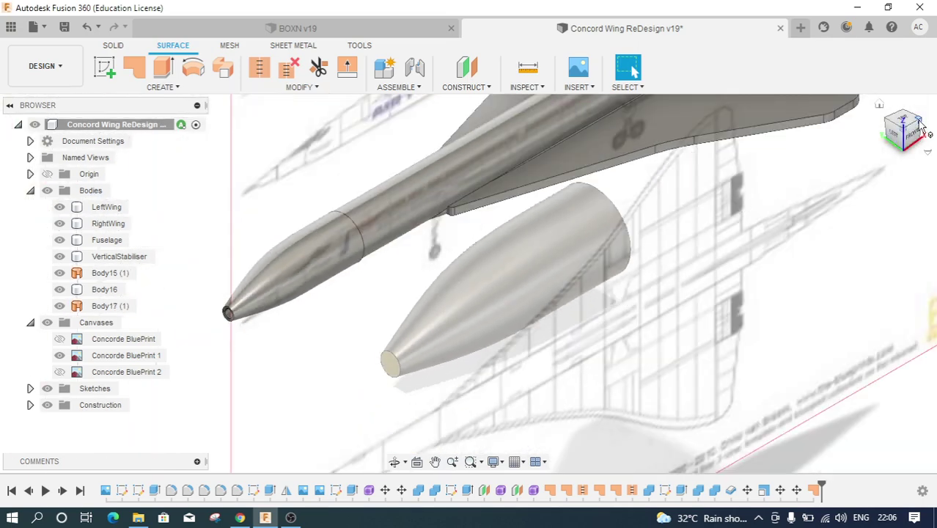
{"action": "left_click", "coordinate": [921, 124]}
{"action": "scroll", "coordinate": [343, 253], "scroll_direction": "down", "scroll_amount": 2}
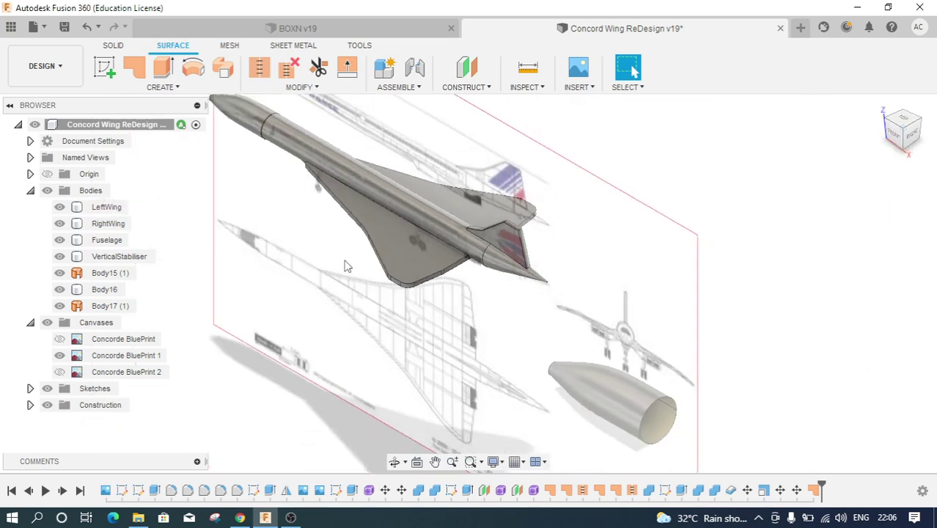
{"action": "scroll", "coordinate": [488, 351], "scroll_direction": "down", "scroll_amount": 2}
{"action": "scroll", "coordinate": [547, 365], "scroll_direction": "up", "scroll_amount": 1}
{"action": "scroll", "coordinate": [547, 366], "scroll_direction": "up", "scroll_amount": 4}
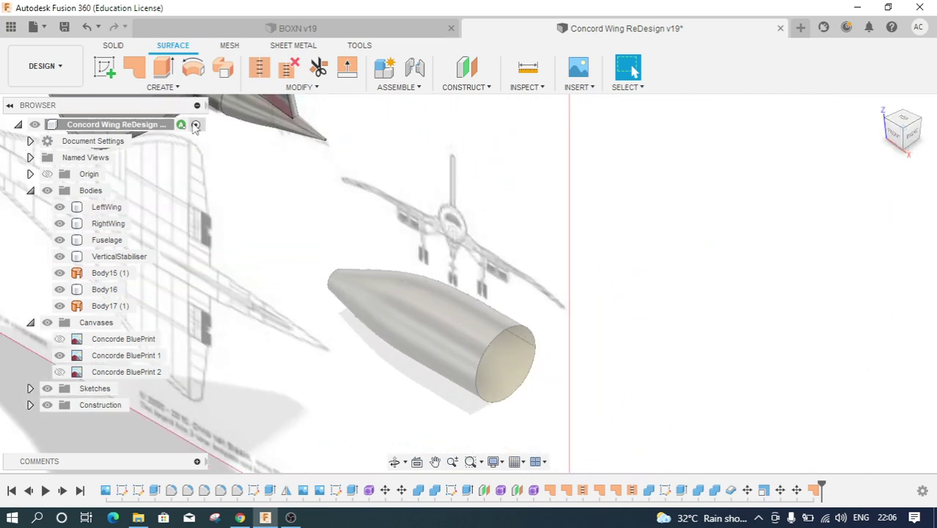
{"action": "left_click", "coordinate": [133, 67]}
{"action": "scroll", "coordinate": [491, 327], "scroll_direction": "up", "scroll_amount": 2}
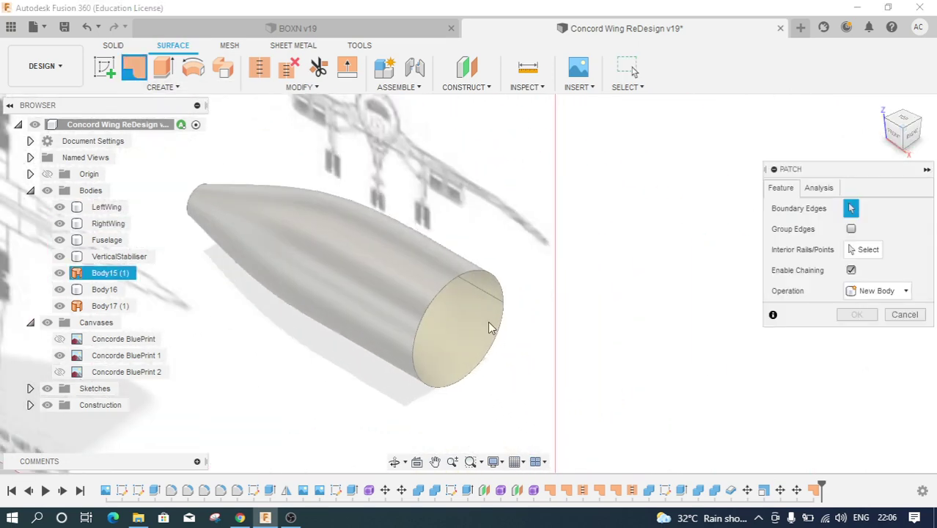
{"action": "left_click", "coordinate": [455, 277]}
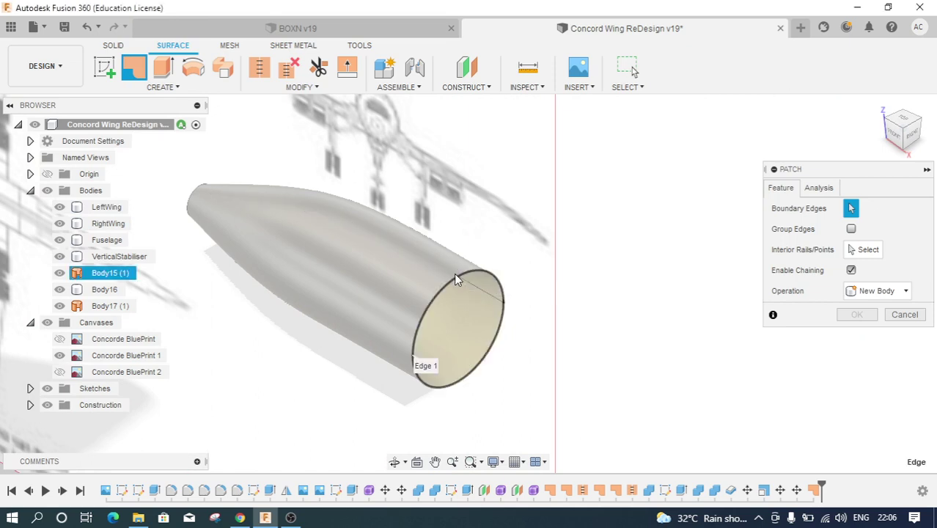
{"action": "left_click", "coordinate": [455, 278]}
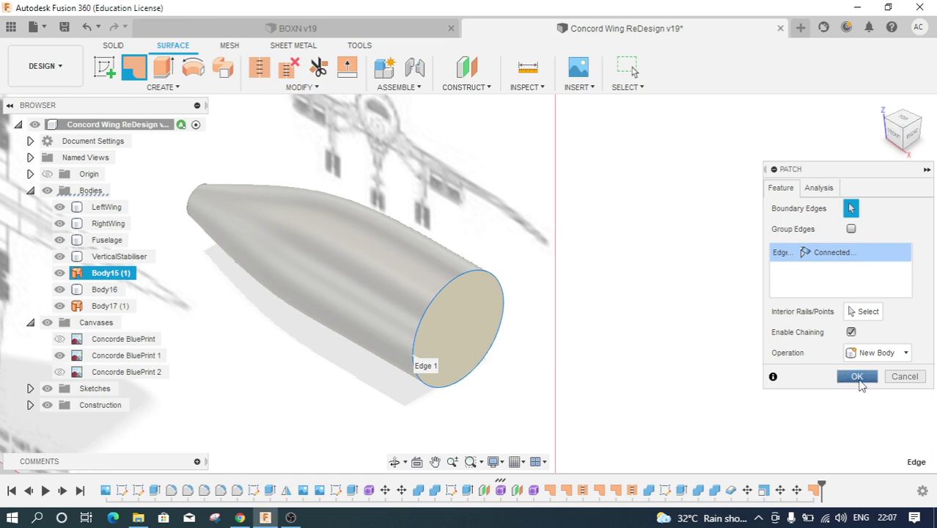
{"action": "left_click", "coordinate": [856, 376]}
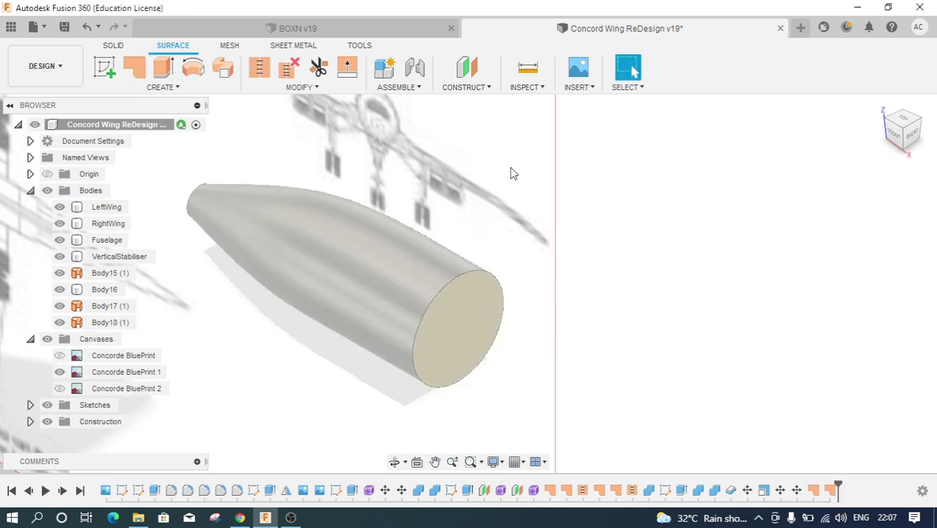
- Stitch the Body15 (1) side surface, end cap and tip face as New Body Body19
{"action": "left_click", "coordinate": [258, 68]}
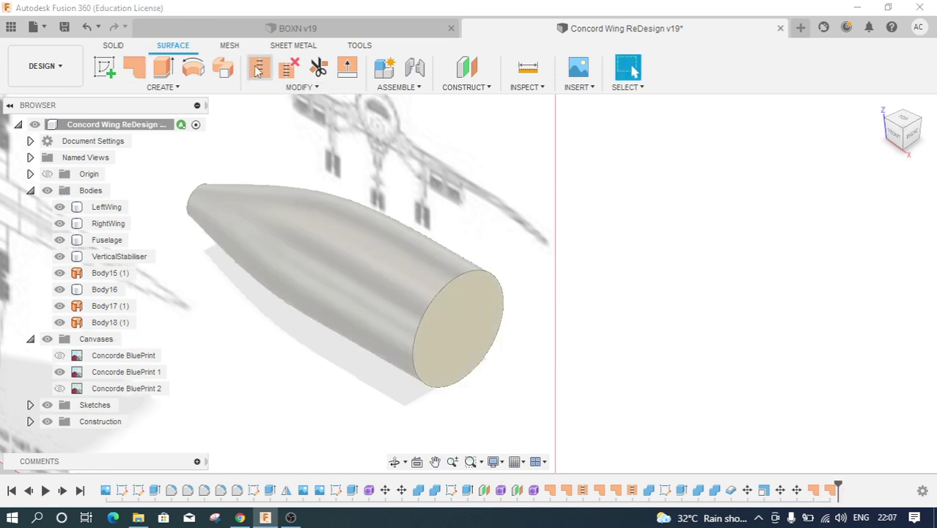
{"action": "left_click", "coordinate": [402, 257]}
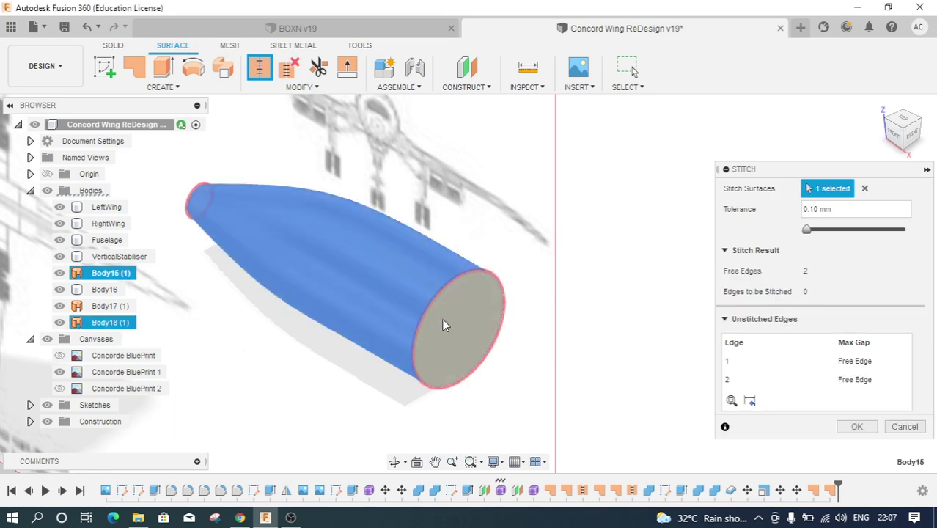
{"action": "left_click", "coordinate": [441, 318]}
{"action": "mouse_move", "coordinate": [901, 130]}
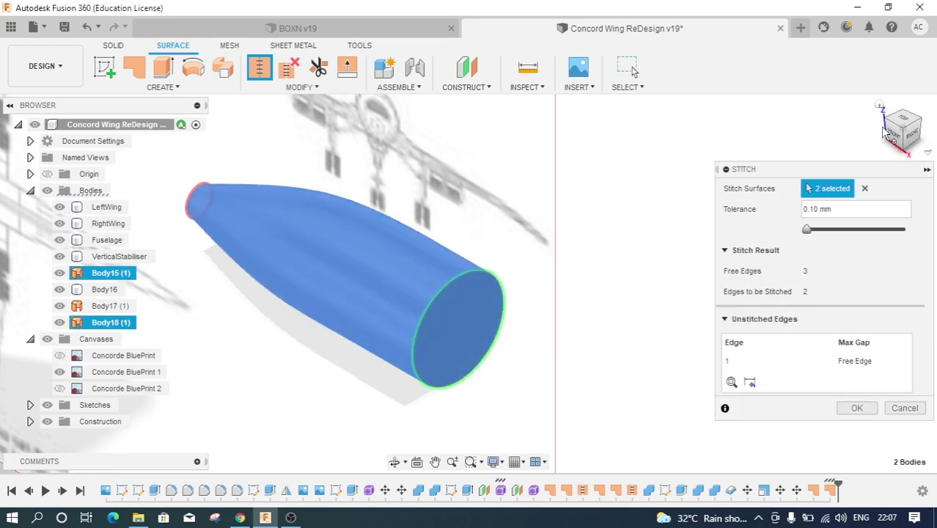
{"action": "left_click", "coordinate": [889, 128]}
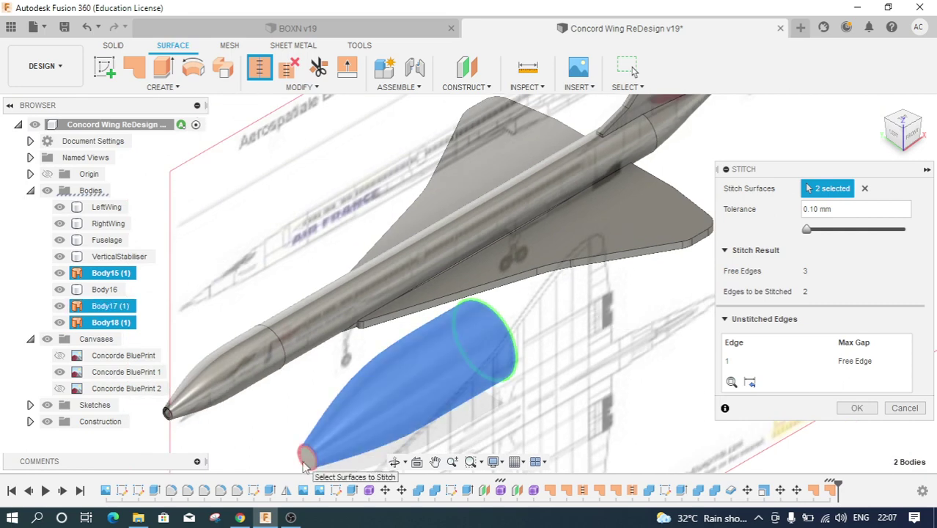
{"action": "left_click", "coordinate": [305, 460]}
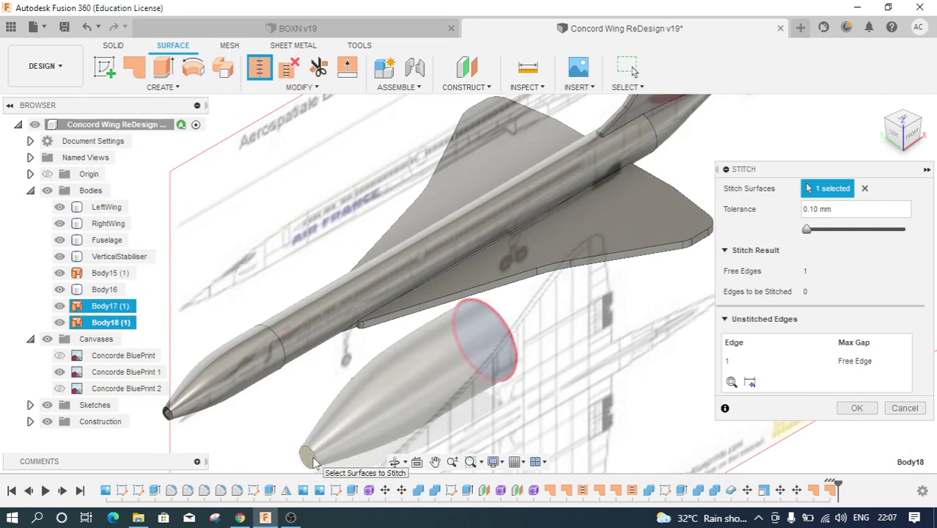
{"action": "left_click", "coordinate": [306, 462]}
{"action": "scroll", "coordinate": [308, 459], "scroll_direction": "up", "scroll_amount": 3}
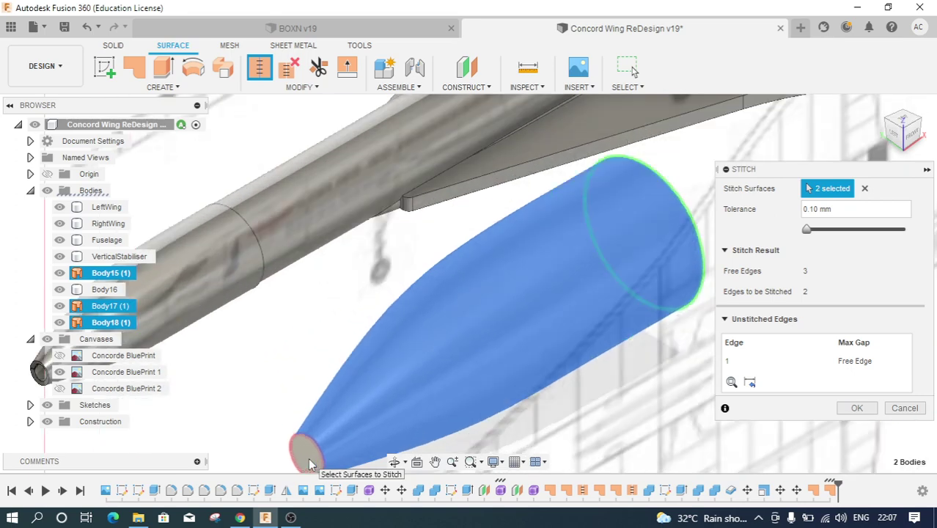
{"action": "left_click", "coordinate": [308, 449]}
{"action": "scroll", "coordinate": [315, 392], "scroll_direction": "down", "scroll_amount": 3}
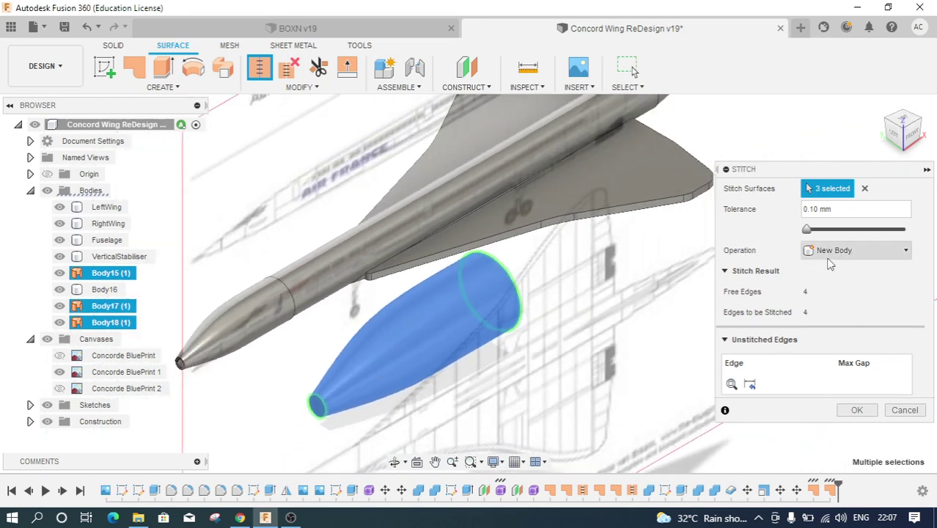
{"action": "left_click", "coordinate": [835, 251]}
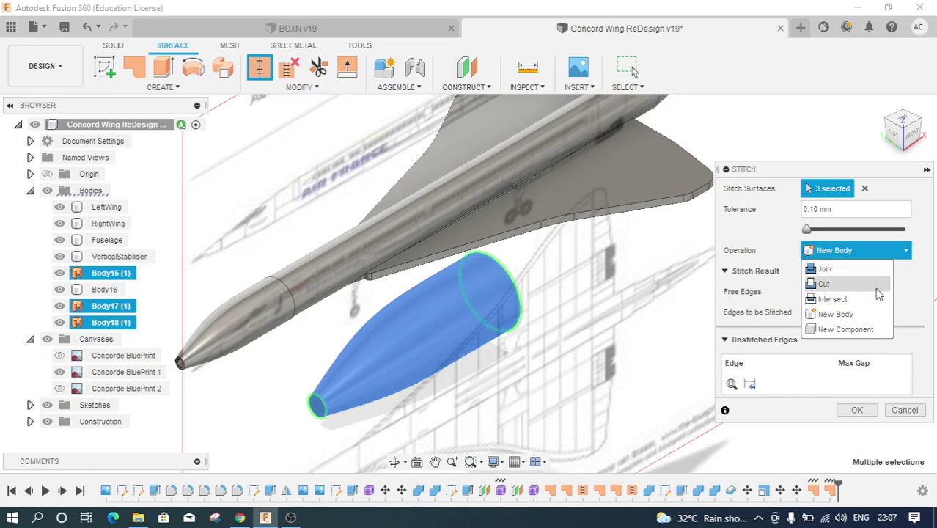
{"action": "left_click", "coordinate": [776, 253]}
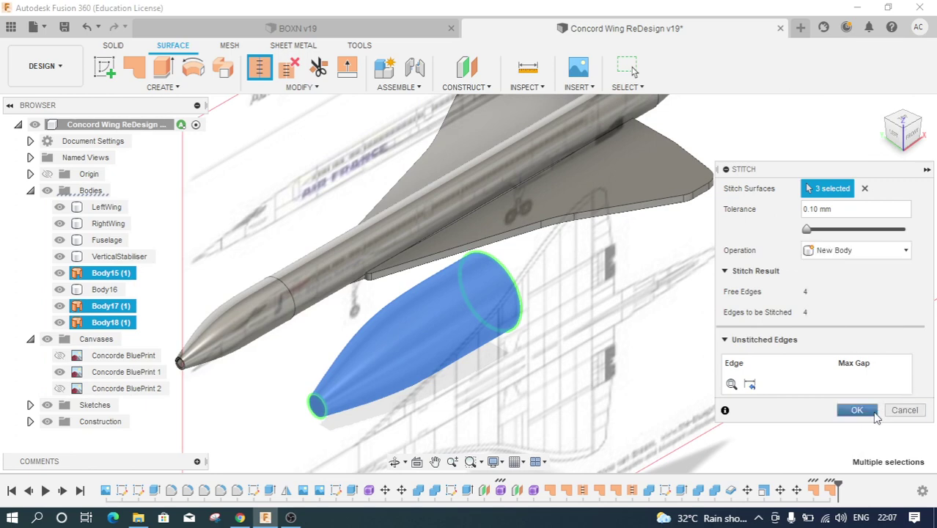
{"action": "left_click", "coordinate": [870, 413]}
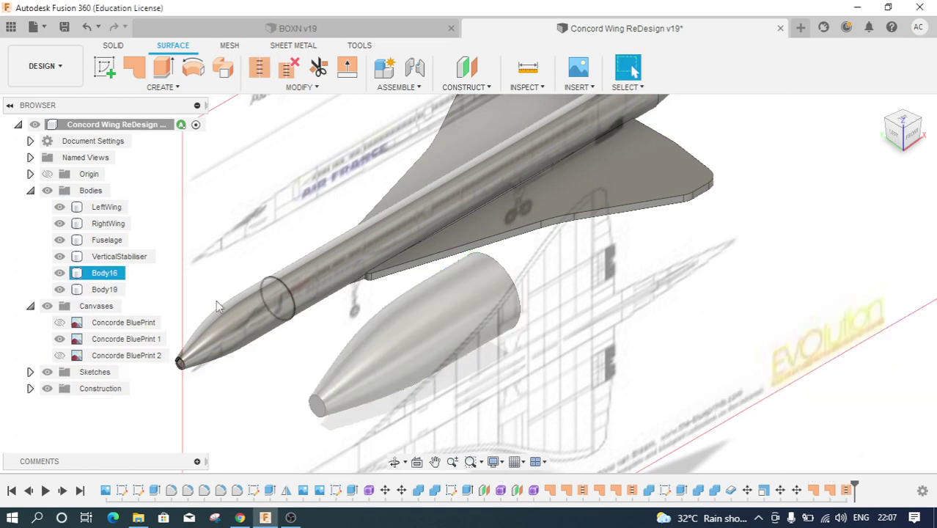
- Move the Body16 nose shell -40 mm in X, detached ahead of the fuselage
{"action": "left_click", "coordinate": [108, 291]}
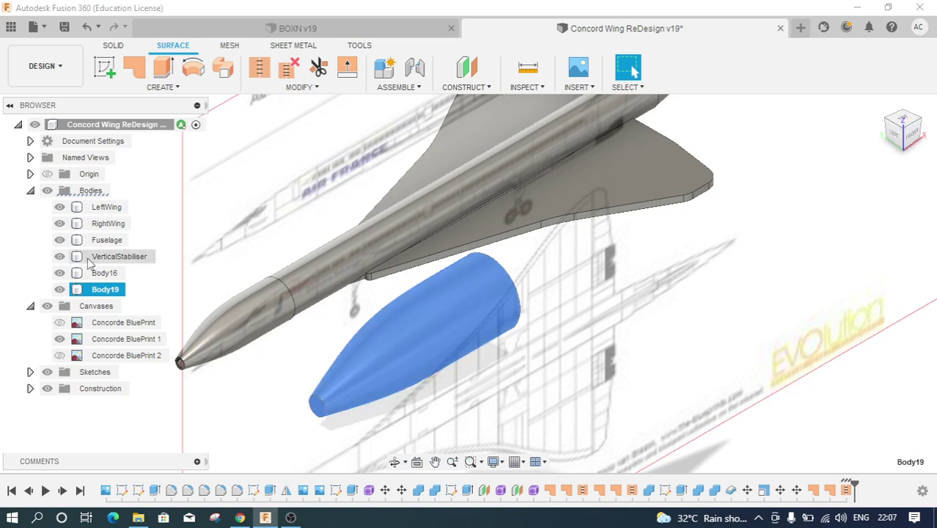
{"action": "left_click", "coordinate": [106, 273]}
{"action": "right_click", "coordinate": [108, 275]}
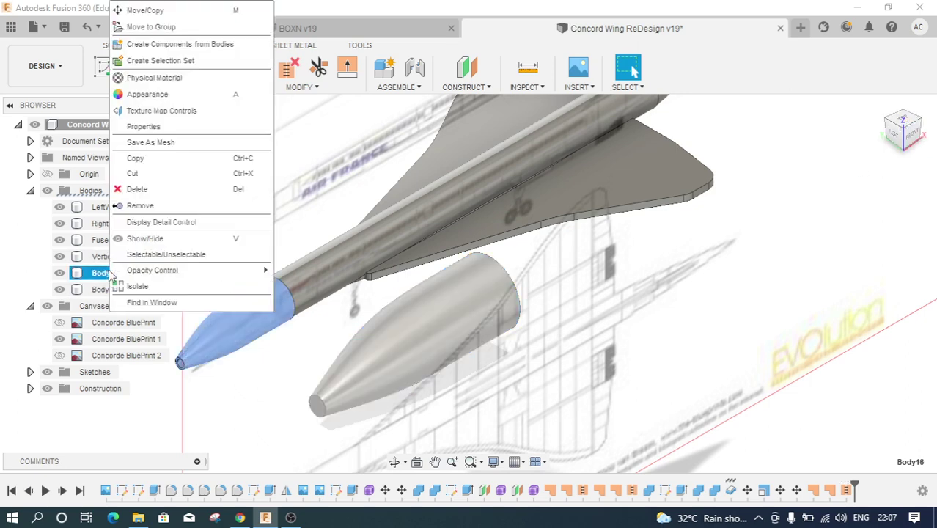
{"action": "left_click", "coordinate": [138, 46]}
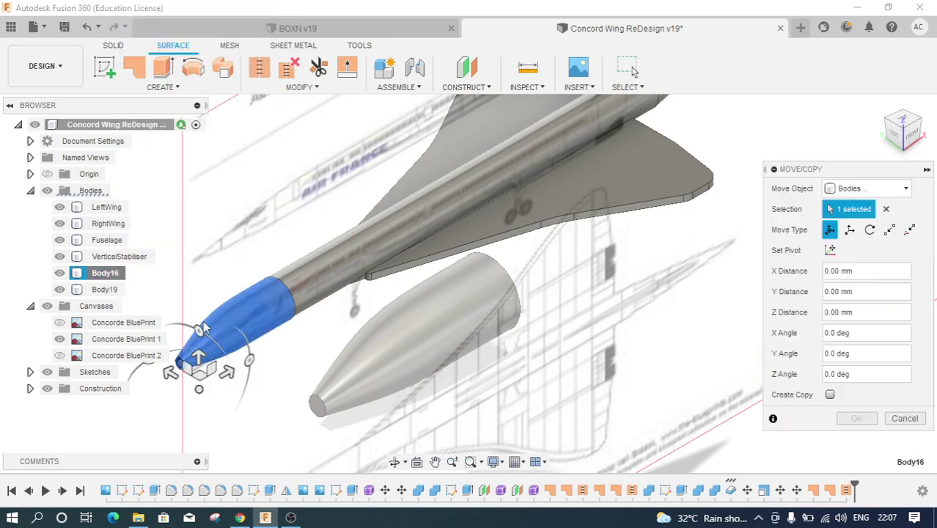
{"action": "left_click_drag", "start_coordinate": [218, 376], "coordinate": [110, 438]}
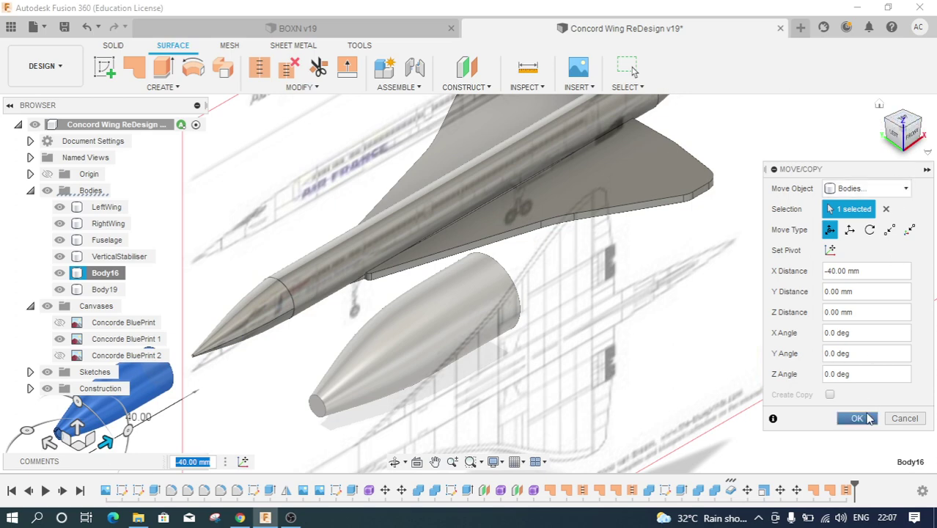
{"action": "left_click", "coordinate": [856, 418]}
{"action": "left_click", "coordinate": [913, 139]}
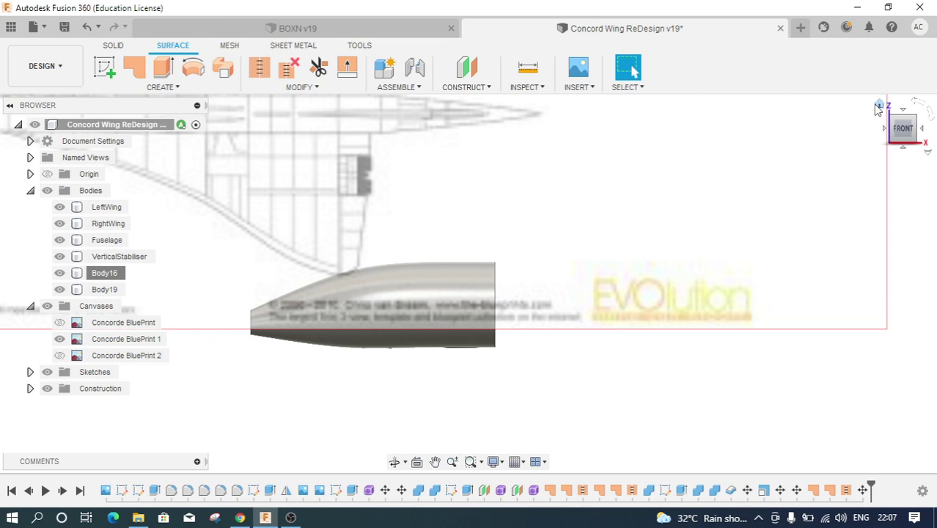
{"action": "left_click", "coordinate": [879, 105]}
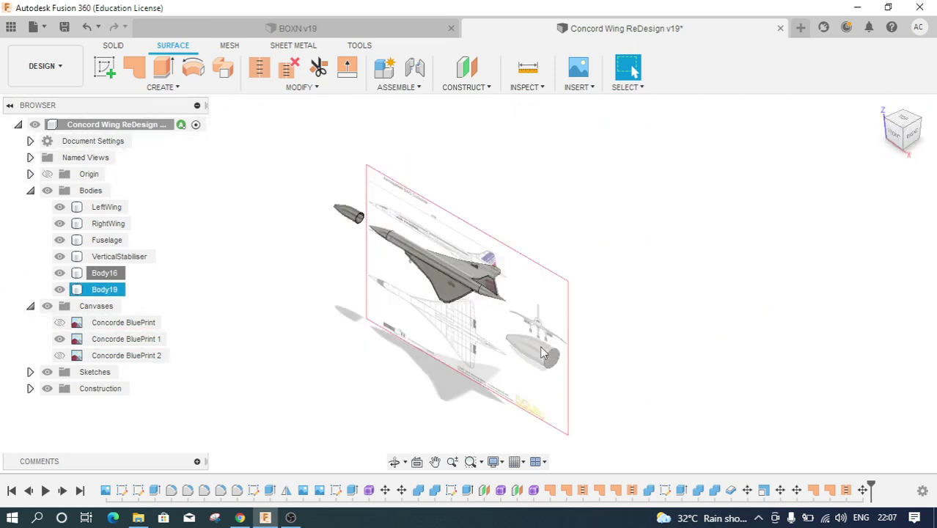
- Move Body19 up 100 mm in Z and shift it sideways along Y
{"action": "left_click", "coordinate": [545, 352]}
{"action": "left_click", "coordinate": [107, 289]}
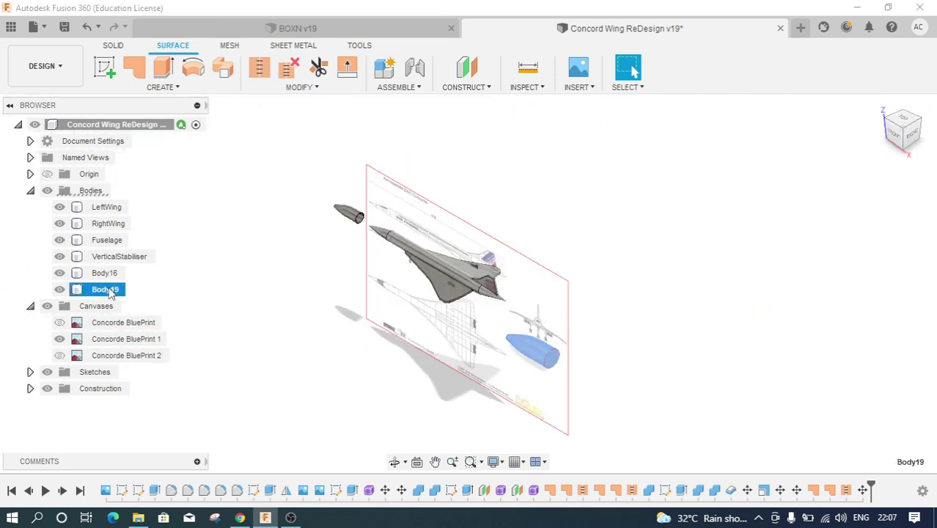
{"action": "right_click", "coordinate": [109, 289]}
{"action": "left_click", "coordinate": [146, 10]}
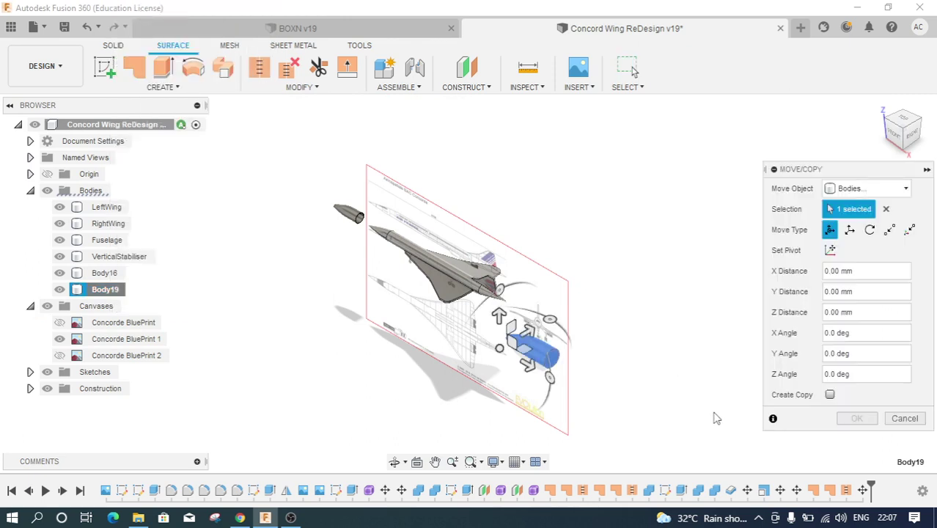
{"action": "left_click_drag", "start_coordinate": [498, 317], "coordinate": [495, 247]}
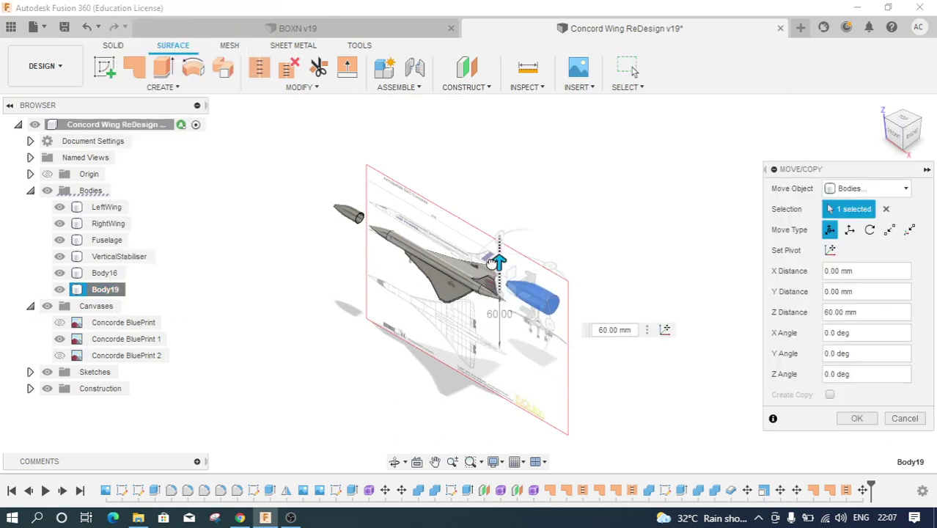
{"action": "left_click", "coordinate": [912, 138]}
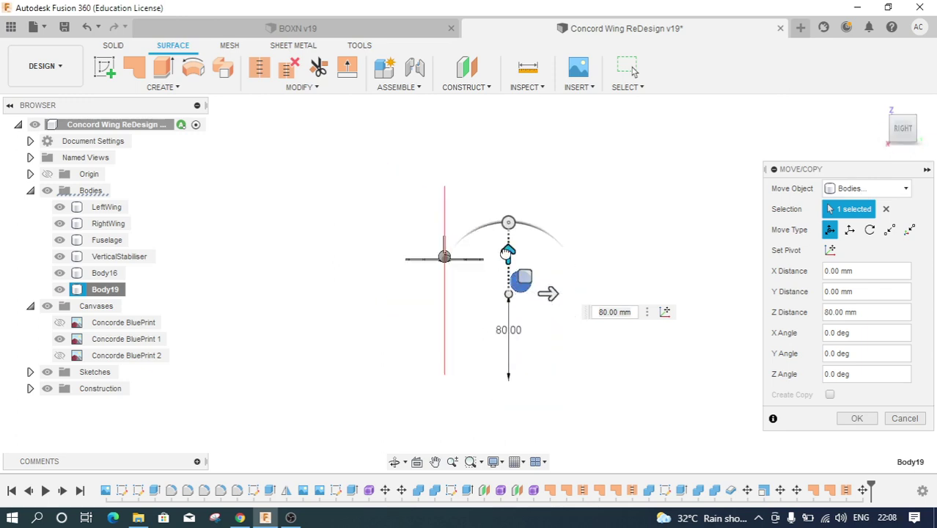
{"action": "left_click_drag", "start_coordinate": [508, 256], "coordinate": [505, 234]}
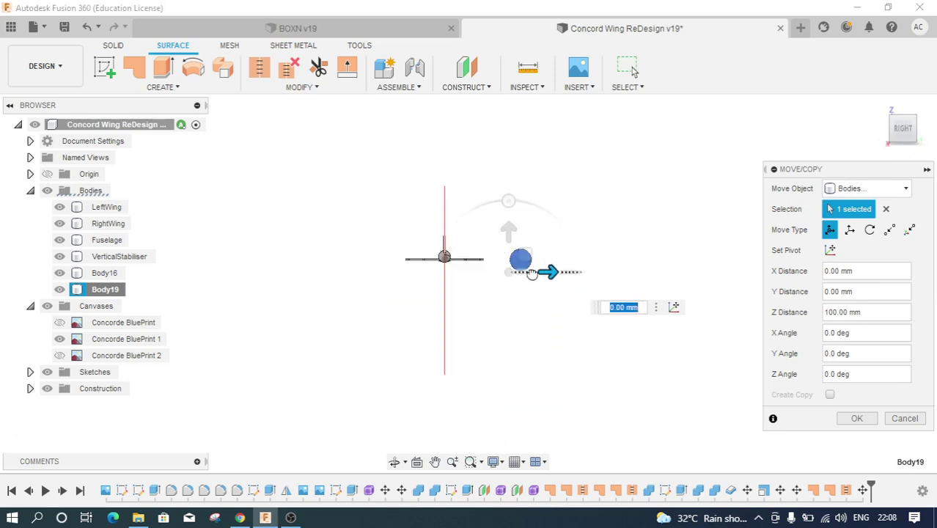
{"action": "mouse_move", "coordinate": [550, 272]}
{"action": "left_mouse_down"}
{"action": "mouse_move", "coordinate": [486, 271]}
{"action": "mouse_move", "coordinate": [497, 270]}
{"action": "left_mouse_up"}
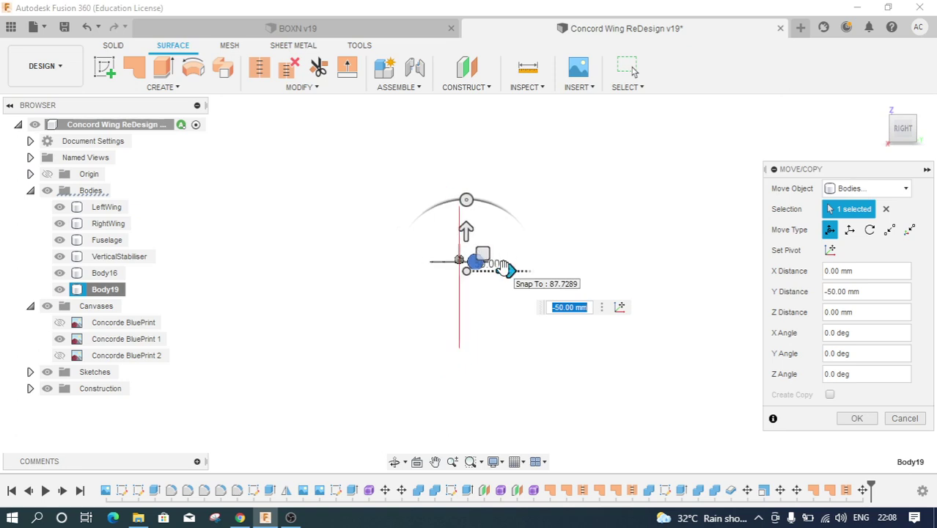
- Slide Body19 about -220 mm in X, out ahead of the aircraft, and confirm
{"action": "scroll", "coordinate": [498, 268], "scroll_direction": "up", "scroll_amount": 2}
{"action": "scroll", "coordinate": [477, 269], "scroll_direction": "up", "scroll_amount": 2}
{"action": "scroll", "coordinate": [466, 271], "scroll_direction": "up", "scroll_amount": 2}
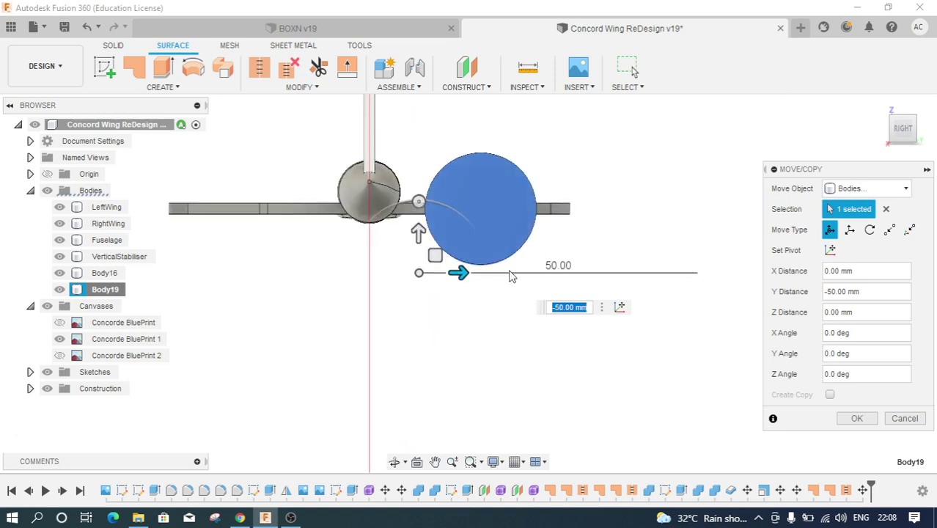
{"action": "left_click_drag", "start_coordinate": [466, 272], "coordinate": [353, 274]}
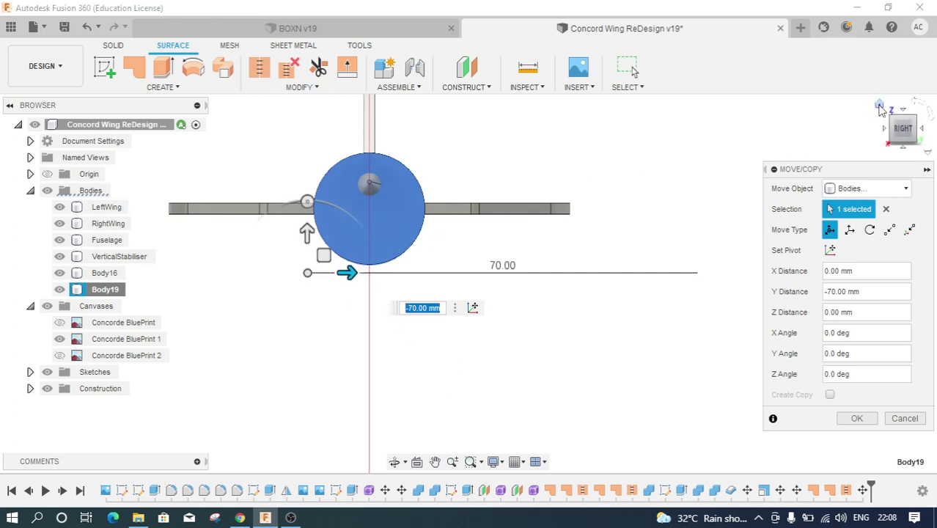
{"action": "left_click", "coordinate": [879, 107]}
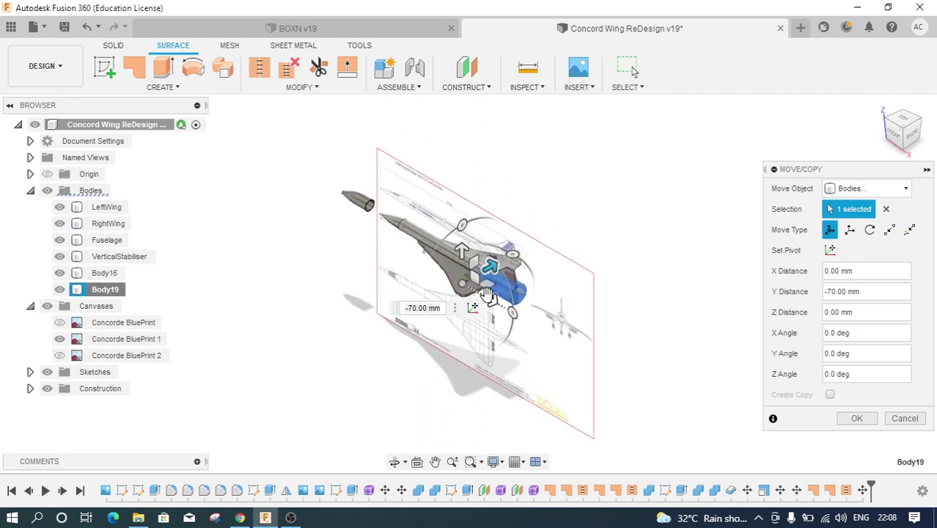
{"action": "left_click_drag", "start_coordinate": [462, 248], "coordinate": [461, 241]}
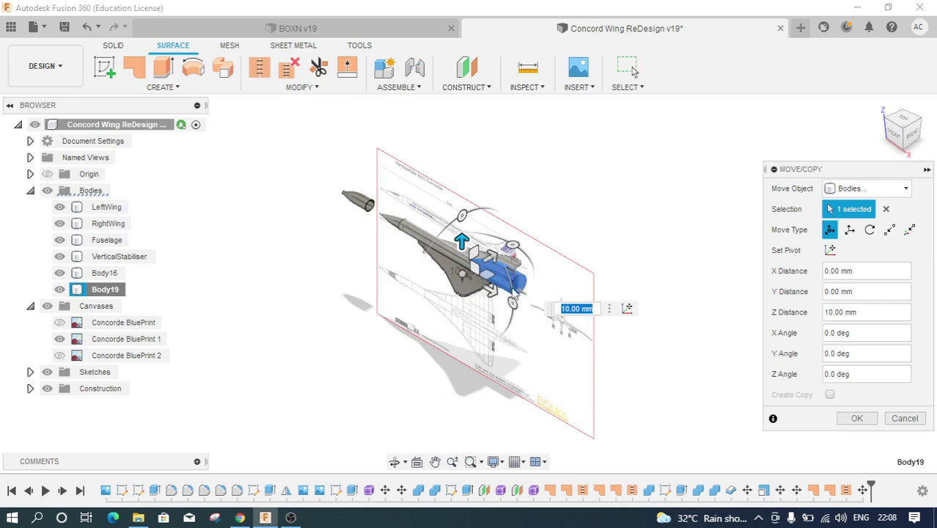
{"action": "left_click_drag", "start_coordinate": [513, 292], "coordinate": [296, 212]}
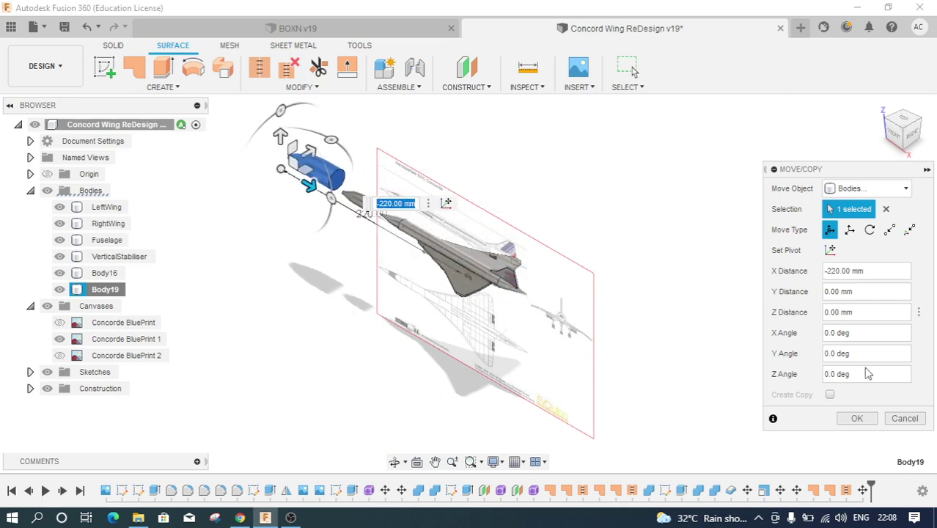
{"action": "left_click", "coordinate": [865, 420]}
{"action": "mouse_move", "coordinate": [902, 129]}
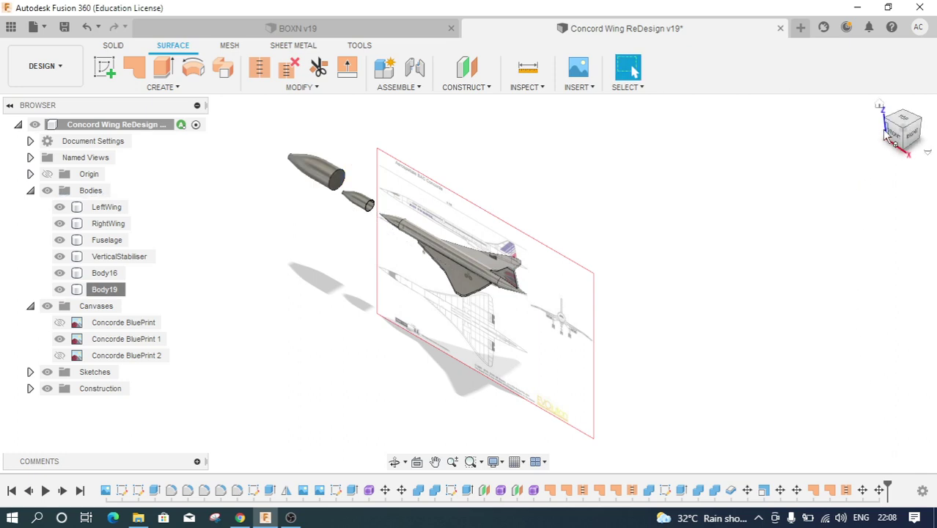
- Switch to the Front view and save a copy as 'Concord Wing ReDesign Form' in 3D Print Orders
{"action": "left_click", "coordinate": [894, 134]}
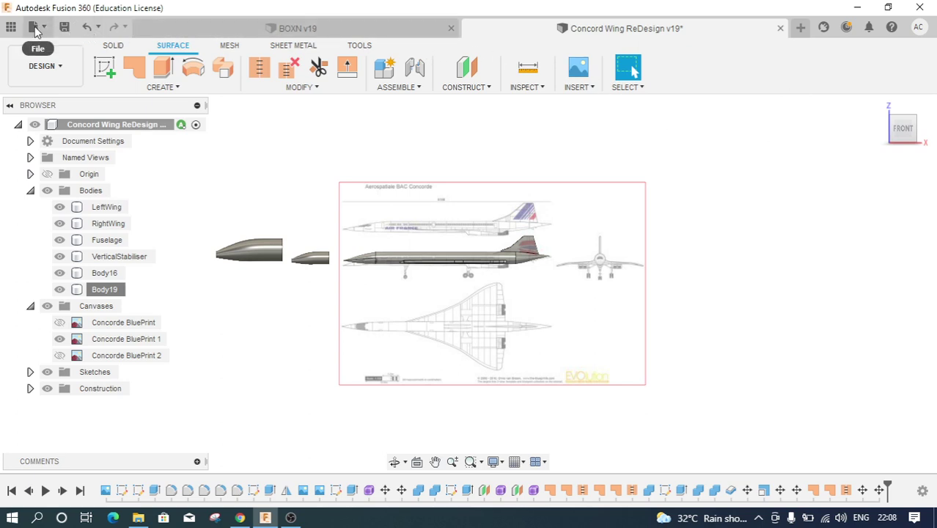
{"action": "left_click", "coordinate": [33, 27]}
{"action": "left_click", "coordinate": [53, 184]}
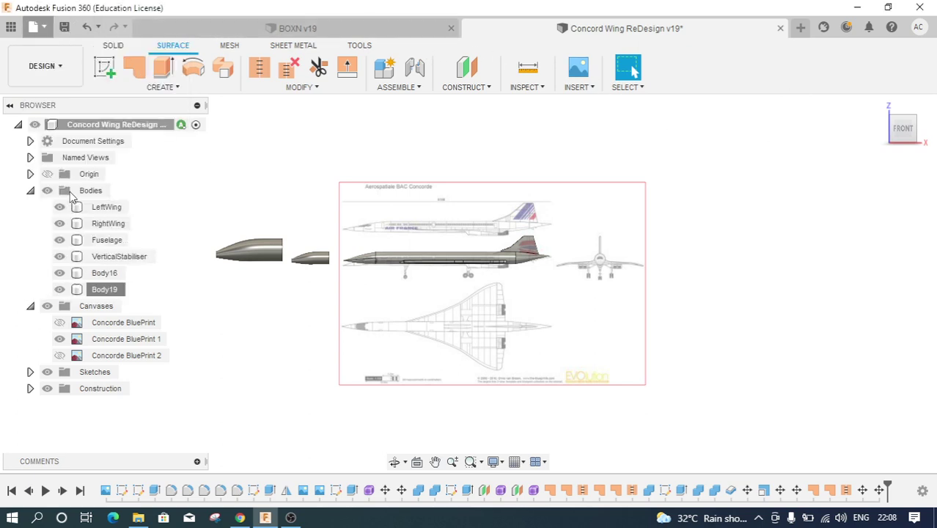
{"action": "left_click", "coordinate": [347, 127]}
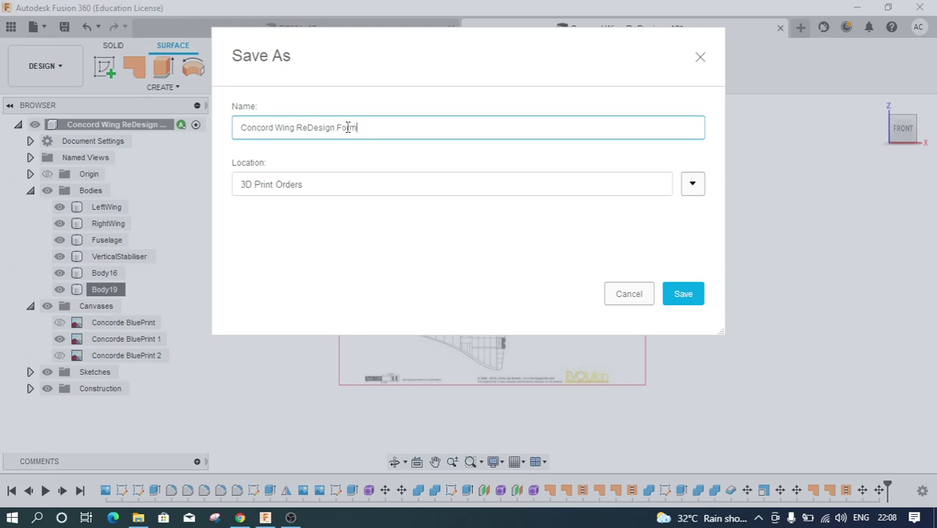
{"action": "left_click", "coordinate": [683, 296]}
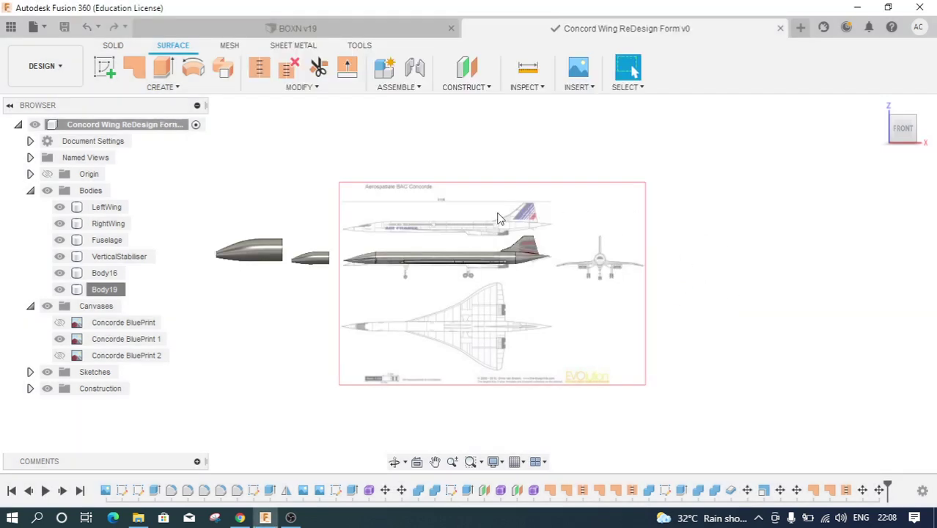
- Create a section analysis on the XZ plane, shifting the cut to -25 mm and back to 0 mm
{"action": "left_click", "coordinate": [524, 88]}
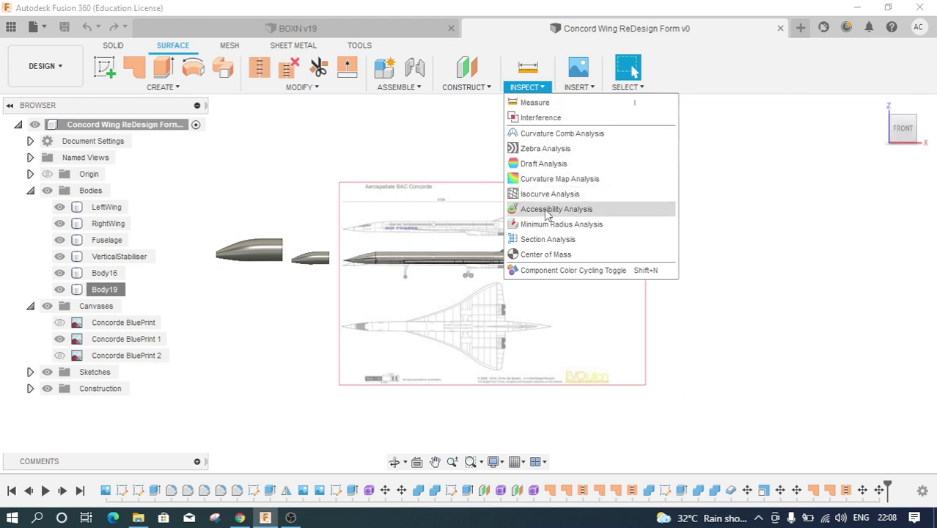
{"action": "left_click", "coordinate": [540, 240]}
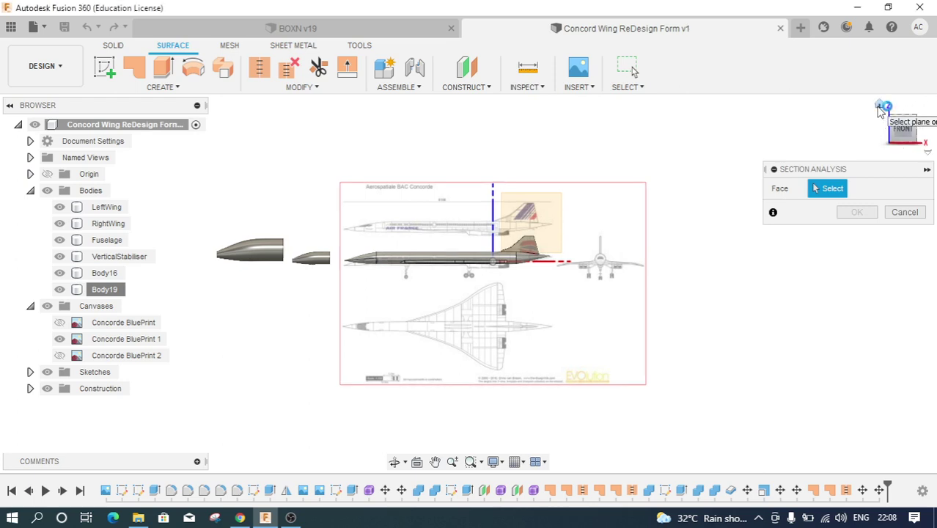
{"action": "left_click", "coordinate": [879, 105]}
{"action": "left_click", "coordinate": [542, 265]}
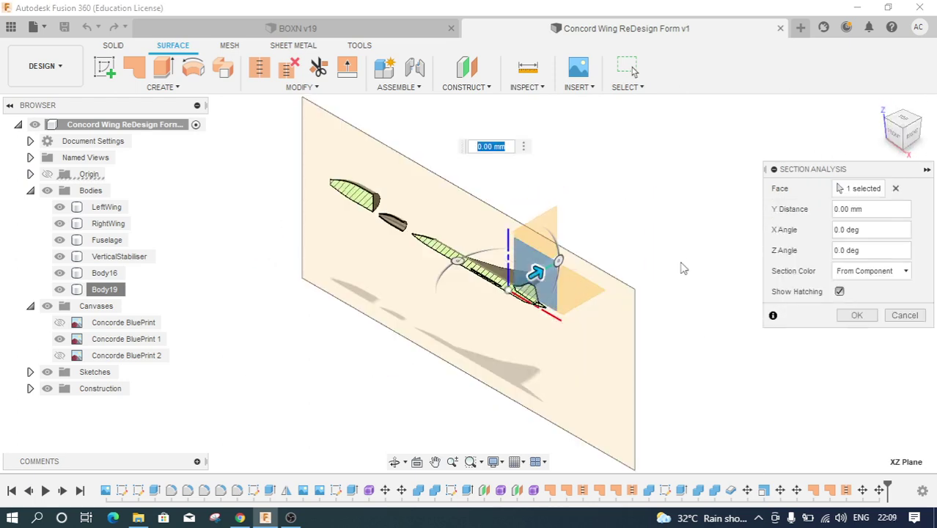
{"action": "left_click_drag", "start_coordinate": [540, 271], "coordinate": [517, 283]}
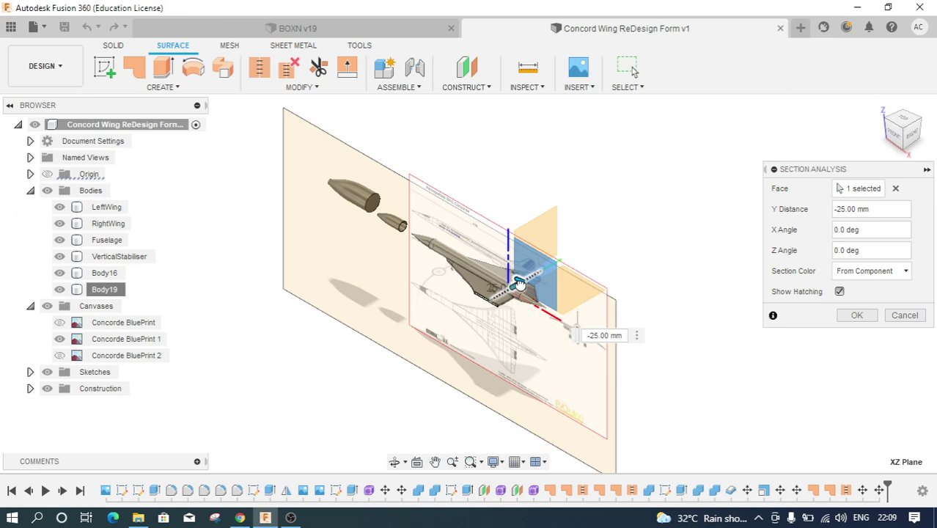
{"action": "mouse_move", "coordinate": [528, 284]}
{"action": "left_mouse_down"}
{"action": "mouse_move", "coordinate": [538, 276]}
{"action": "mouse_move", "coordinate": [517, 283]}
{"action": "mouse_move", "coordinate": [548, 272]}
{"action": "left_mouse_up"}
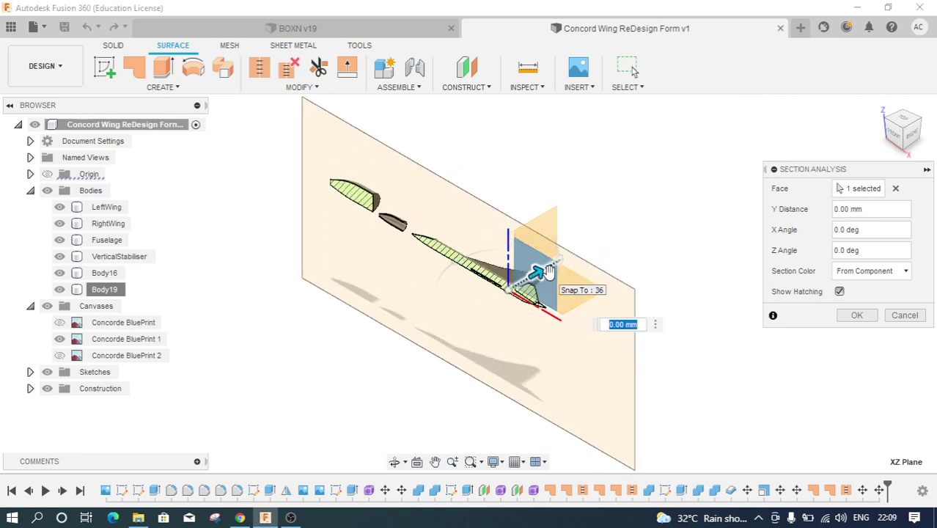
- View the sectioned aircraft from the front and zoom in on the nose to confirm it is hollow
{"action": "left_click", "coordinate": [900, 135]}
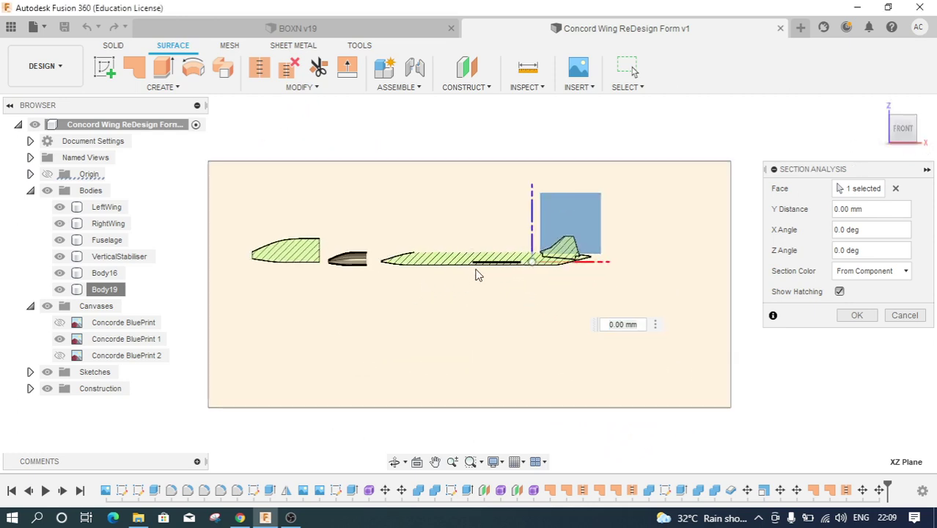
{"action": "scroll", "coordinate": [473, 275], "scroll_direction": "up", "scroll_amount": 5}
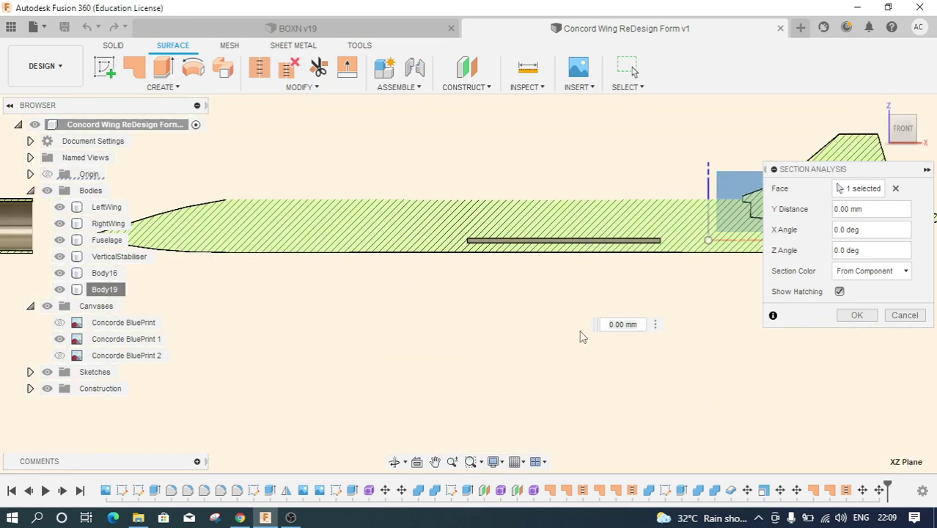
{"action": "scroll", "coordinate": [466, 333], "scroll_direction": "down", "scroll_amount": 3}
{"action": "scroll", "coordinate": [466, 332], "scroll_direction": "down", "scroll_amount": 2}
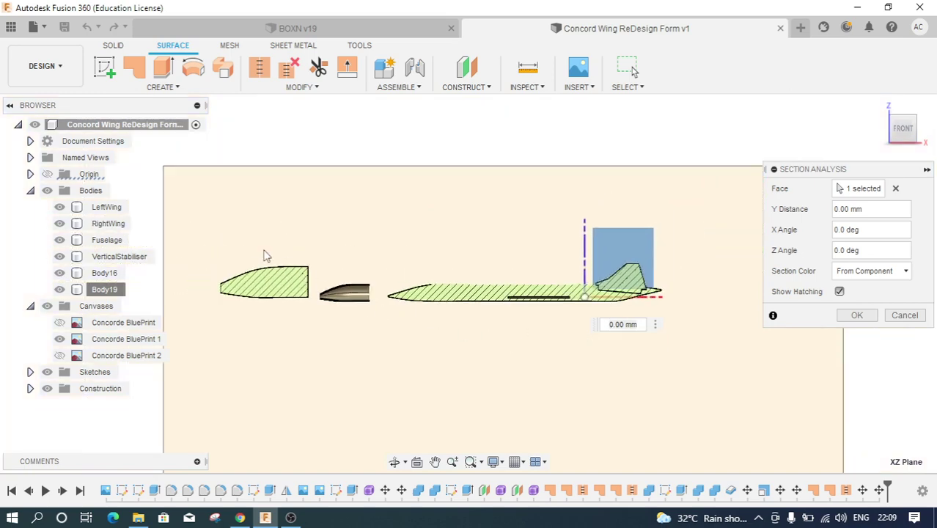
{"action": "scroll", "coordinate": [410, 297], "scroll_direction": "down", "scroll_amount": 1}
{"action": "scroll", "coordinate": [323, 285], "scroll_direction": "up", "scroll_amount": 3}
{"action": "scroll", "coordinate": [327, 288], "scroll_direction": "up", "scroll_amount": 1}
{"action": "scroll", "coordinate": [323, 285], "scroll_direction": "up", "scroll_amount": 2}
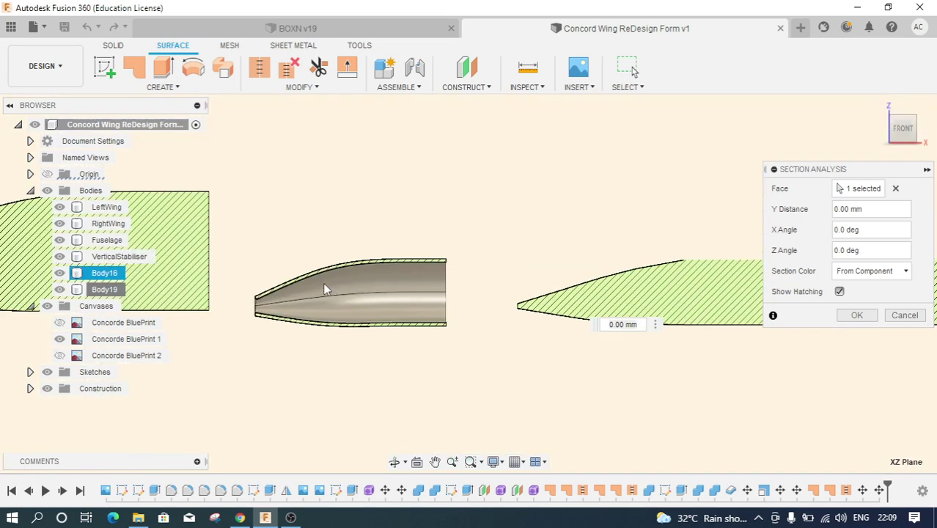
{"action": "scroll", "coordinate": [323, 284], "scroll_direction": "up", "scroll_amount": 1}
{"action": "scroll", "coordinate": [324, 284], "scroll_direction": "up", "scroll_amount": 1}
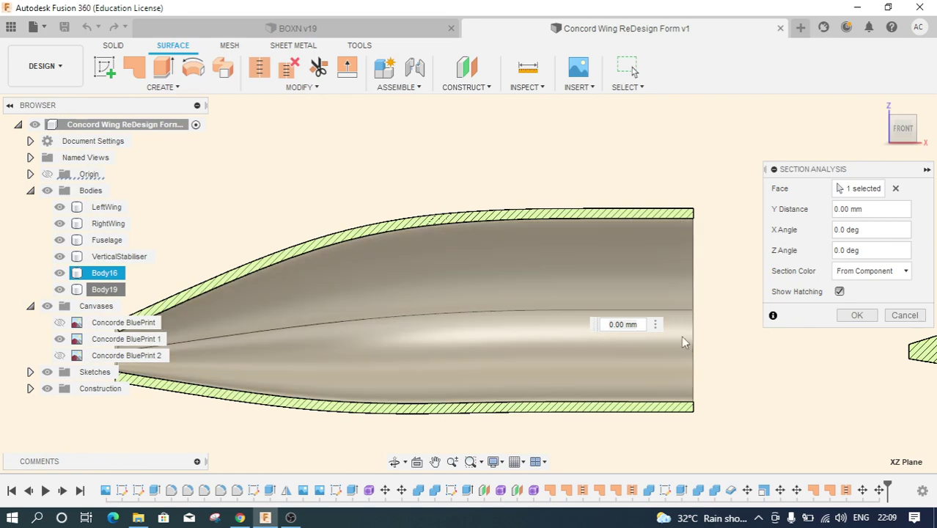
{"action": "scroll", "coordinate": [657, 282], "scroll_direction": "down", "scroll_amount": 2}
{"action": "scroll", "coordinate": [658, 288], "scroll_direction": "down", "scroll_amount": 1}
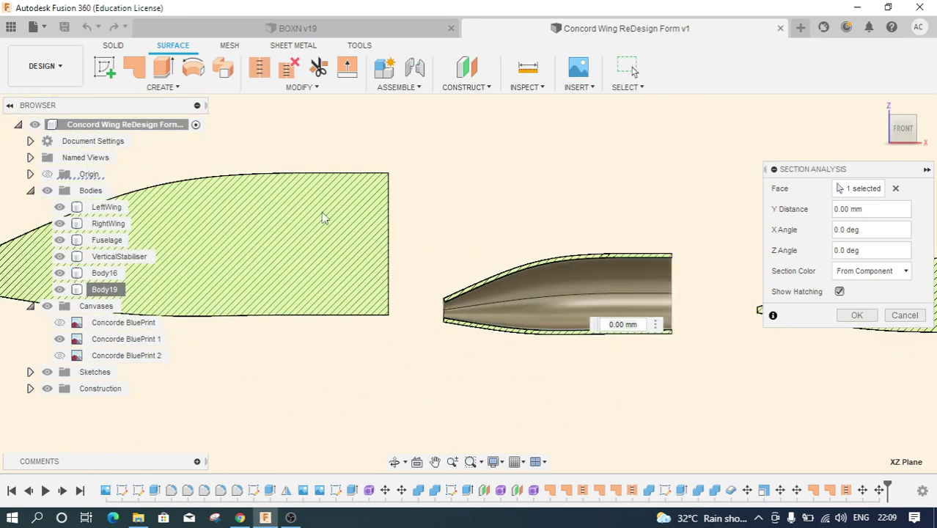
{"action": "scroll", "coordinate": [631, 277], "scroll_direction": "down", "scroll_amount": 1}
{"action": "scroll", "coordinate": [574, 301], "scroll_direction": "down", "scroll_amount": 2}
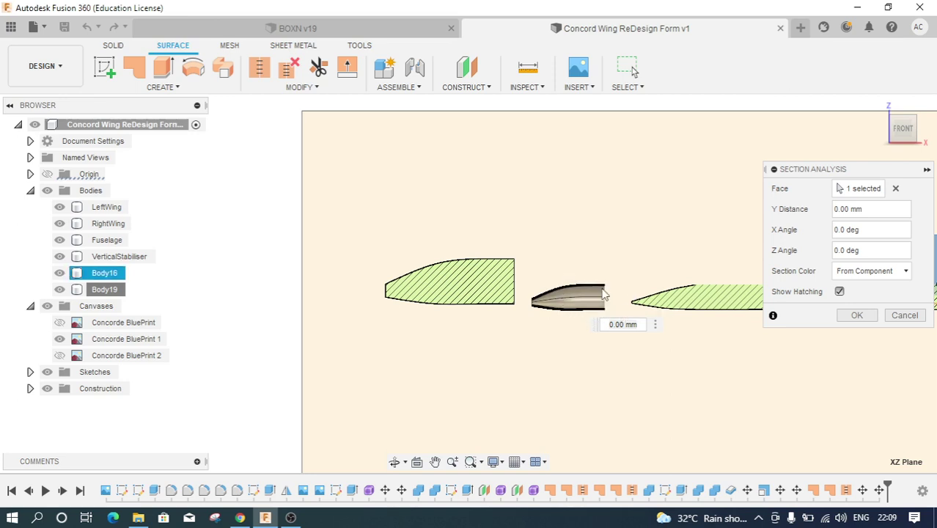
{"action": "scroll", "coordinate": [597, 299], "scroll_direction": "up", "scroll_amount": 2}
{"action": "scroll", "coordinate": [597, 298], "scroll_direction": "up", "scroll_amount": 2}
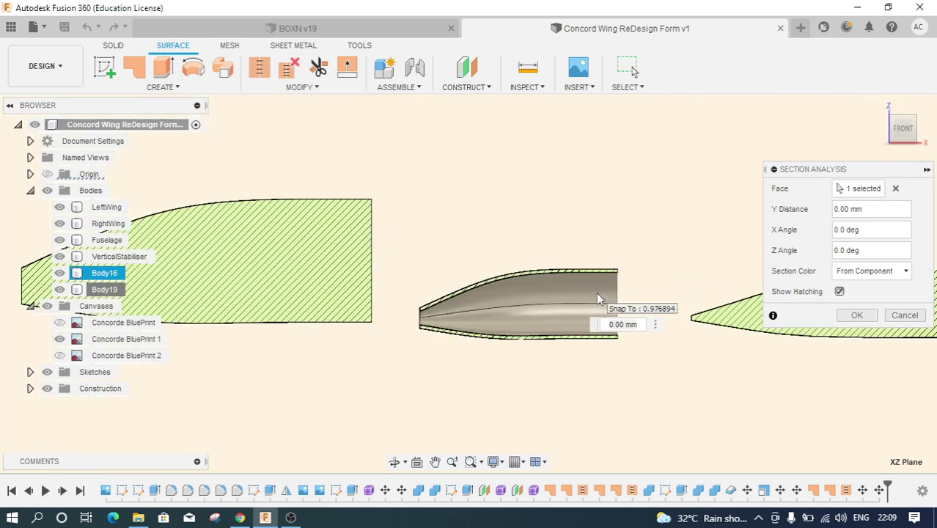
{"action": "scroll", "coordinate": [598, 299], "scroll_direction": "up", "scroll_amount": 2}
{"action": "scroll", "coordinate": [597, 299], "scroll_direction": "up", "scroll_amount": 2}
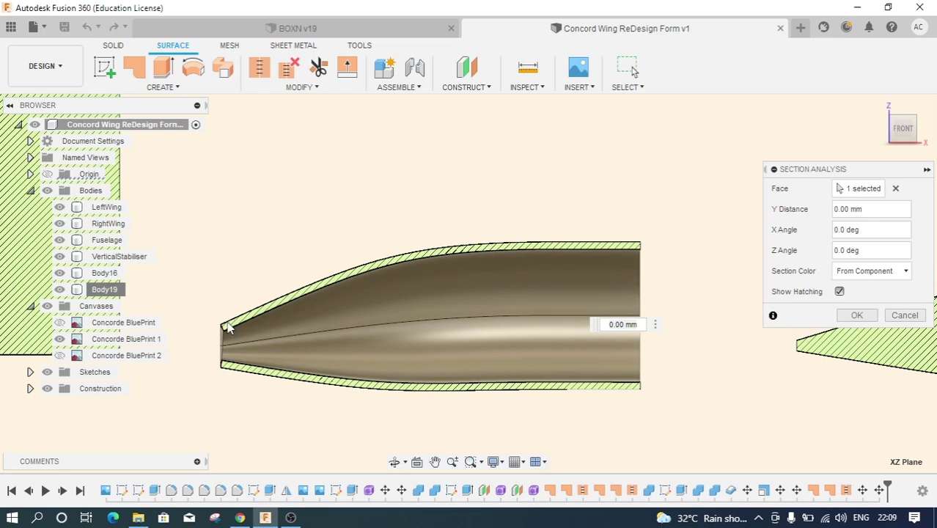
{"action": "scroll", "coordinate": [363, 293], "scroll_direction": "down", "scroll_amount": 2}
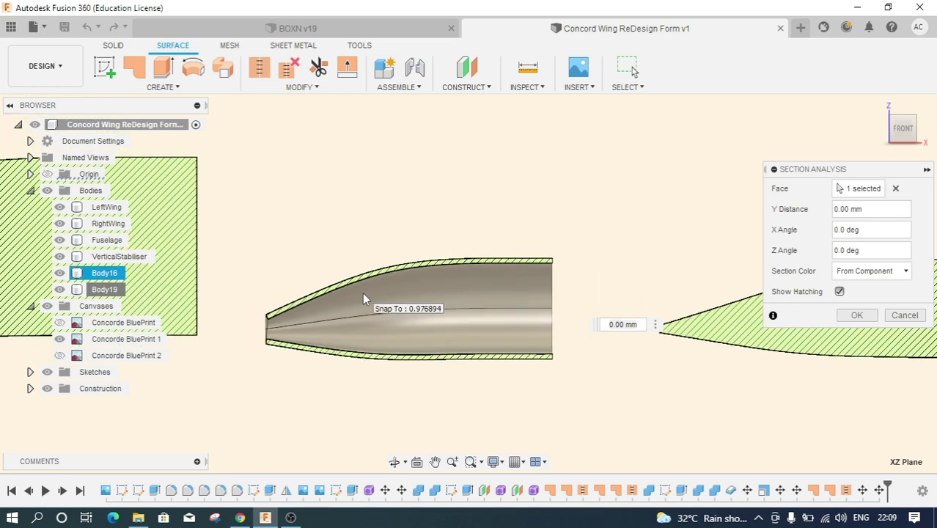
{"action": "scroll", "coordinate": [362, 294], "scroll_direction": "down", "scroll_amount": 2}
{"action": "scroll", "coordinate": [362, 293], "scroll_direction": "down", "scroll_amount": 1}
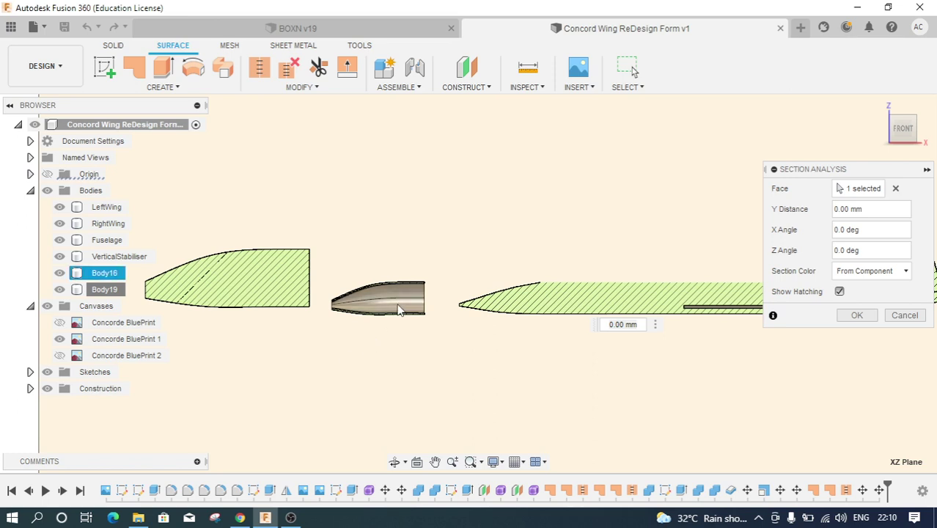
{"action": "scroll", "coordinate": [400, 306], "scroll_direction": "up", "scroll_amount": 2}
{"action": "scroll", "coordinate": [399, 307], "scroll_direction": "up", "scroll_amount": 2}
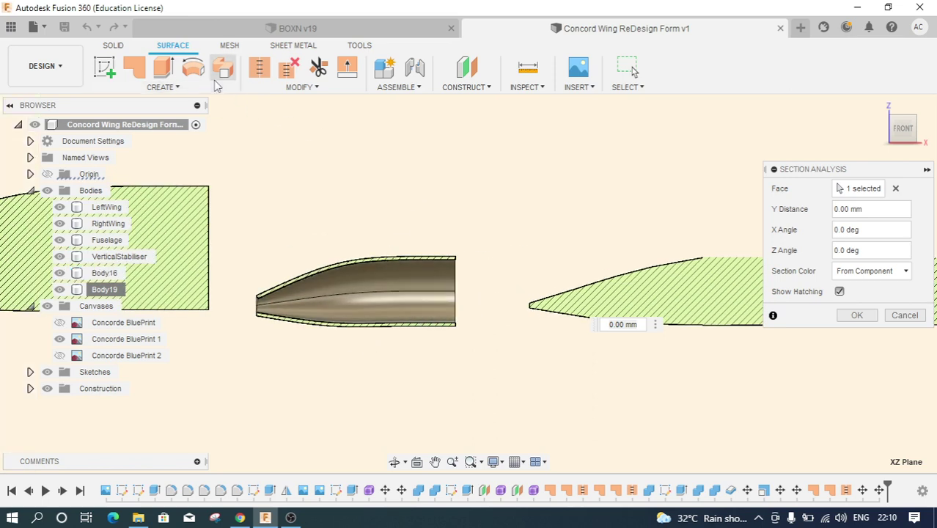
{"action": "left_click", "coordinate": [116, 46]}
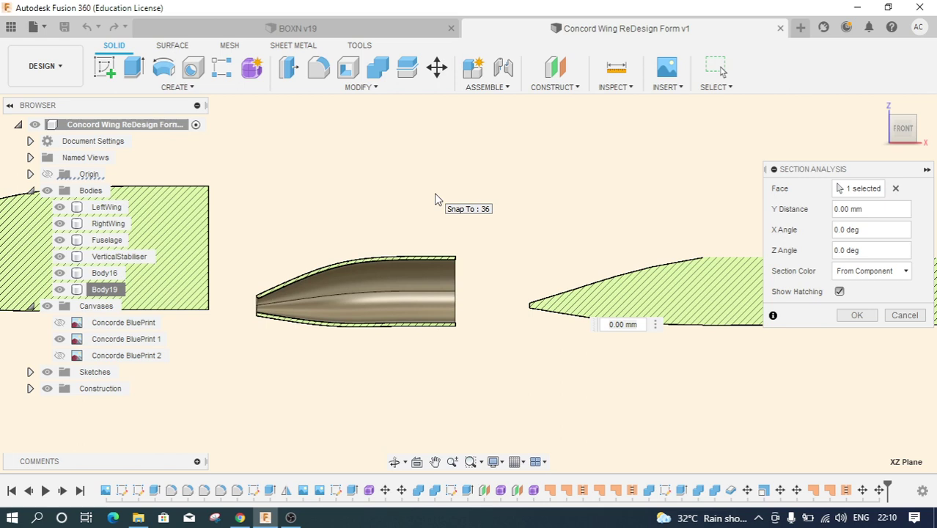
{"action": "scroll", "coordinate": [249, 309], "scroll_direction": "up", "scroll_amount": 2}
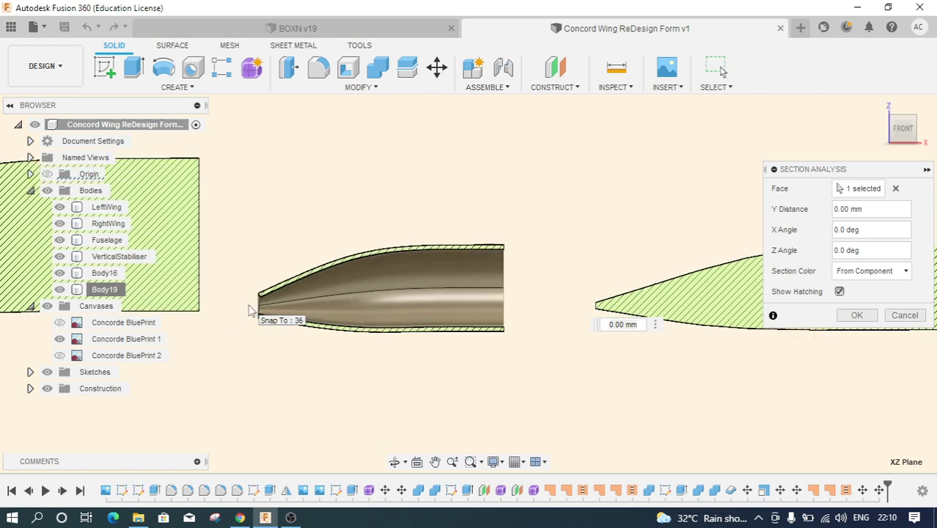
{"action": "scroll", "coordinate": [249, 309], "scroll_direction": "down", "scroll_amount": 2}
{"action": "scroll", "coordinate": [249, 310], "scroll_direction": "down", "scroll_amount": 1}
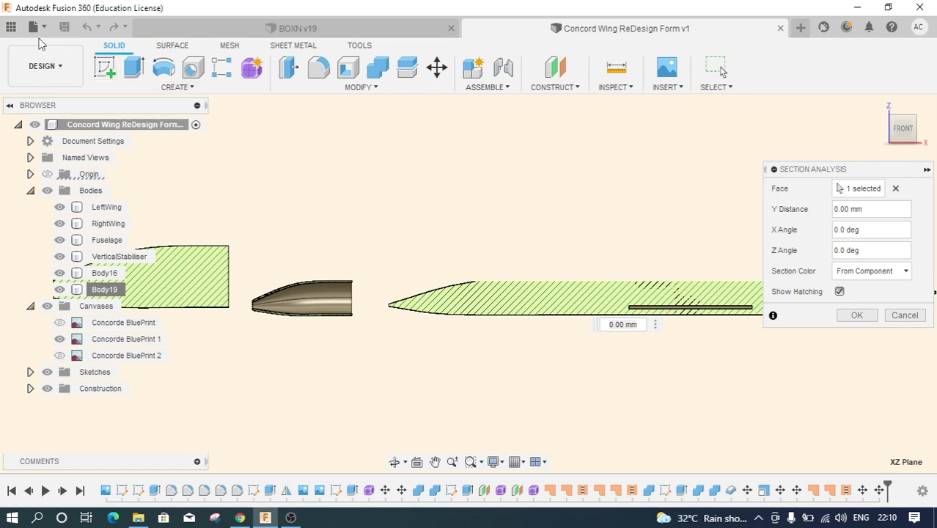
- Open the Concorde Assembly NEW Zup design from the project's file list
{"action": "left_click", "coordinate": [11, 26]}
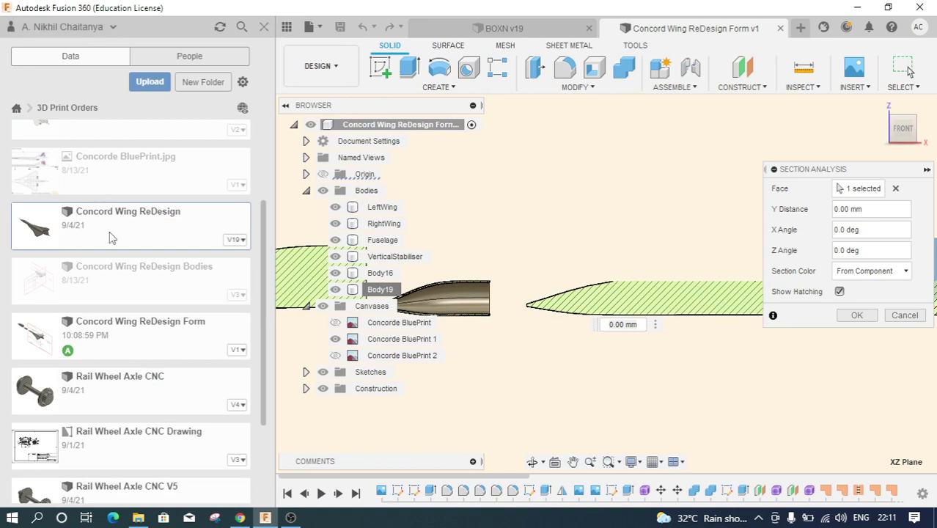
{"action": "scroll", "coordinate": [138, 312], "scroll_direction": "up", "scroll_amount": 3}
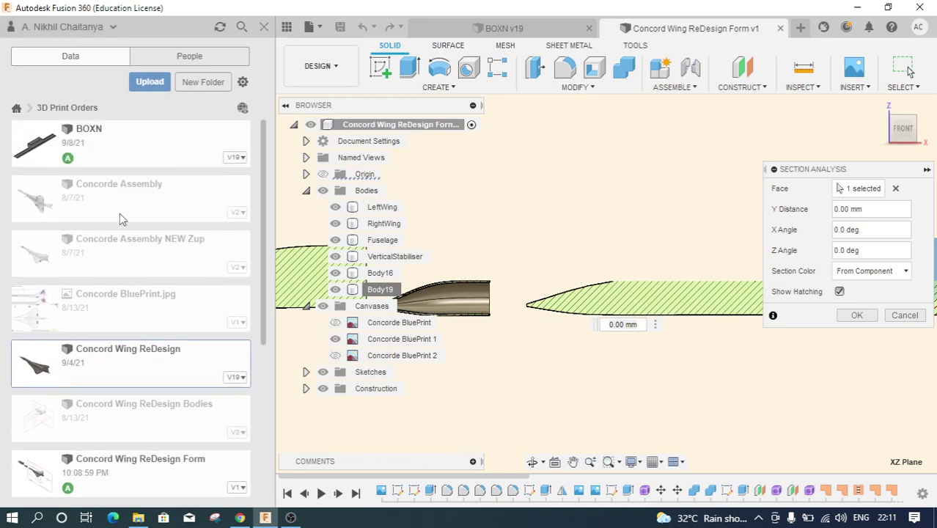
{"action": "double_click", "coordinate": [110, 258]}
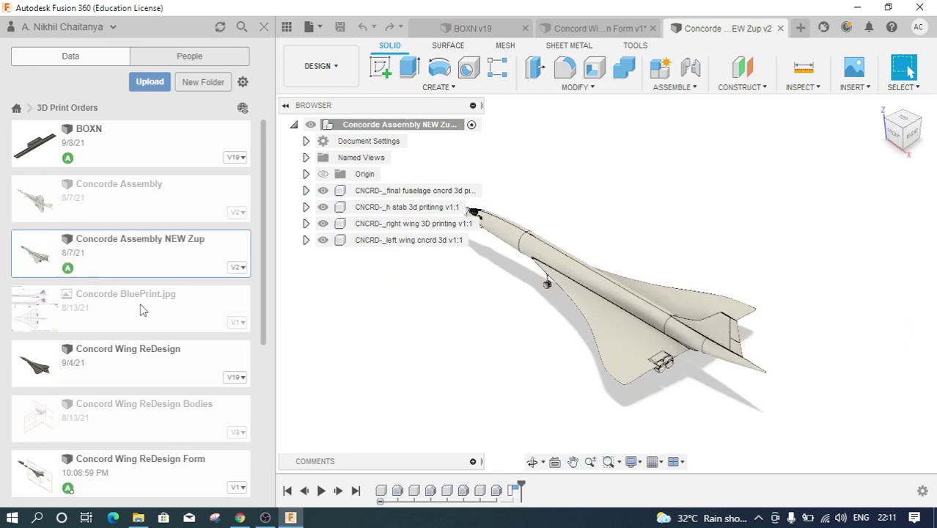
- Inspect the assembled Concorde head-on, zooming and orbiting slightly to examine the wing edge
{"action": "left_click", "coordinate": [265, 30]}
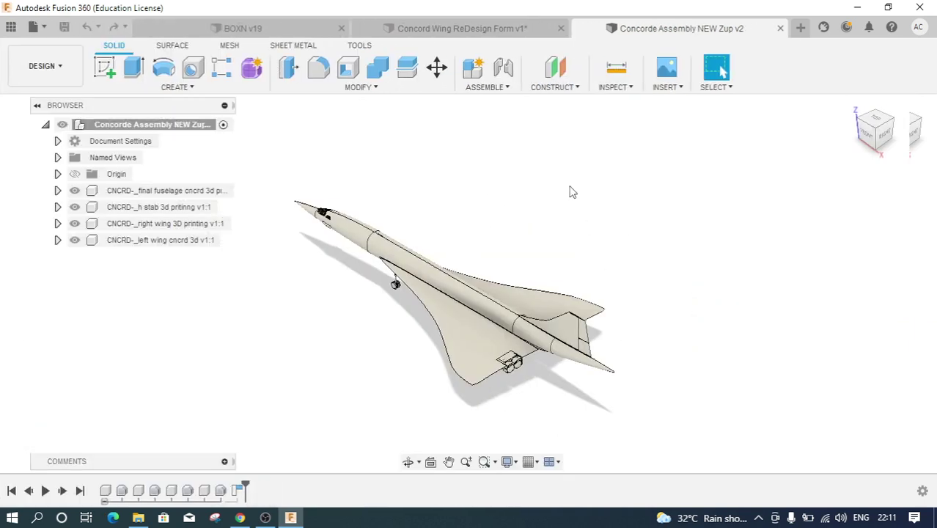
{"action": "left_click", "coordinate": [890, 128]}
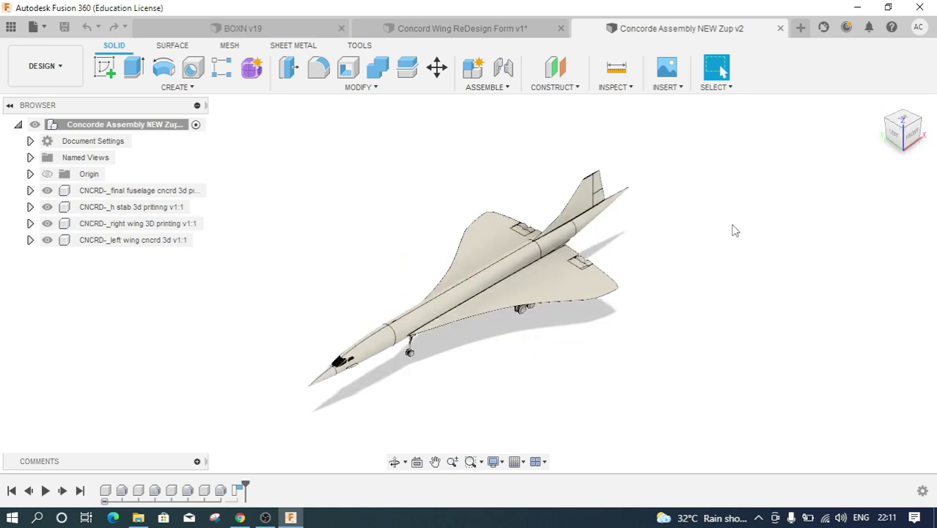
{"action": "scroll", "coordinate": [585, 290], "scroll_direction": "up", "scroll_amount": 5}
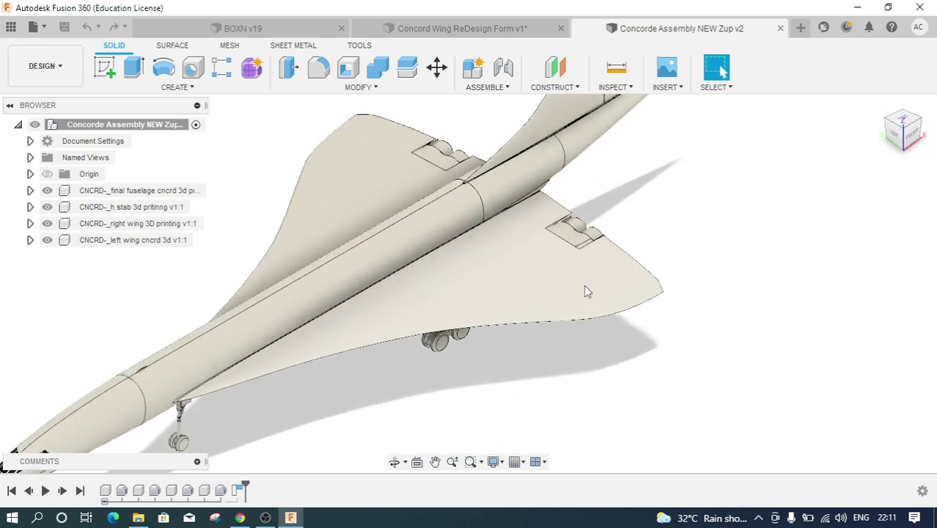
{"action": "mouse_move", "coordinate": [901, 130]}
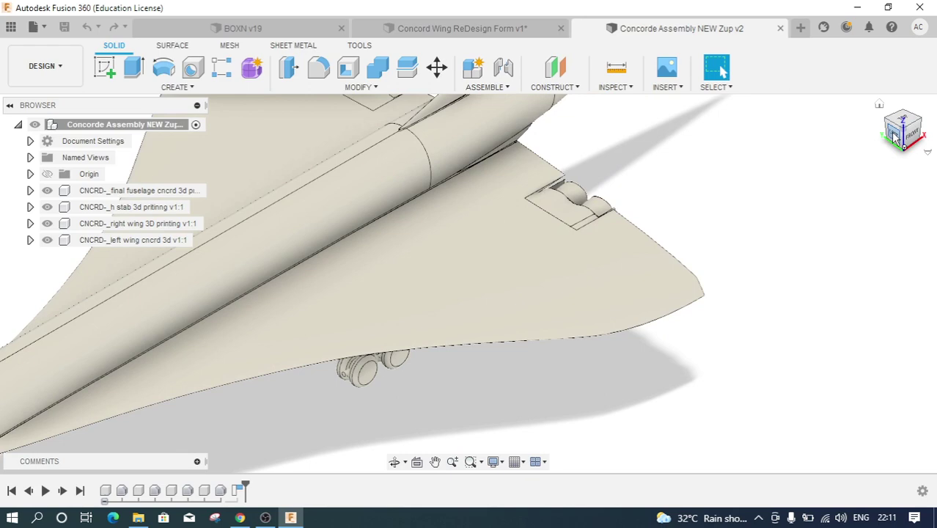
{"action": "left_click", "coordinate": [893, 137]}
{"action": "scroll", "coordinate": [571, 258], "scroll_direction": "down", "scroll_amount": 2}
{"action": "scroll", "coordinate": [557, 293], "scroll_direction": "down", "scroll_amount": 2}
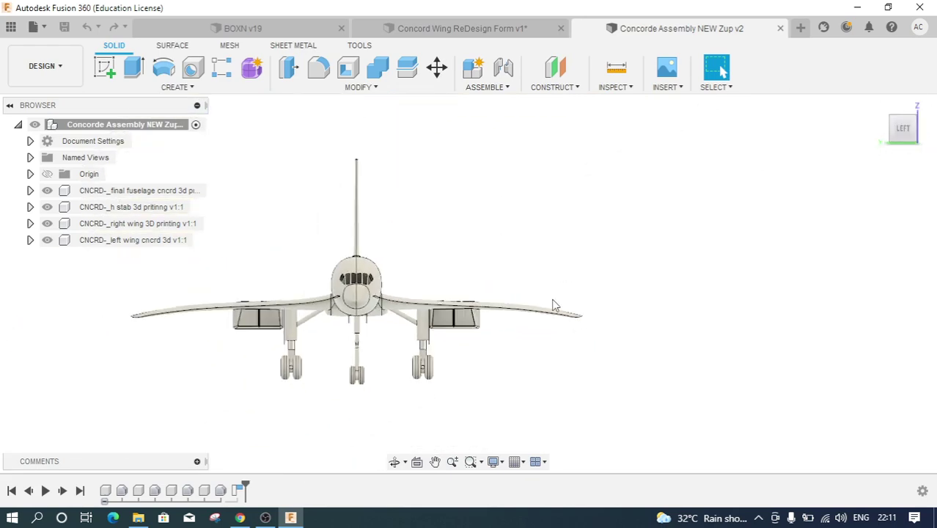
{"action": "scroll", "coordinate": [555, 341], "scroll_direction": "up", "scroll_amount": 1}
{"action": "scroll", "coordinate": [554, 343], "scroll_direction": "up", "scroll_amount": 2}
{"action": "scroll", "coordinate": [555, 345], "scroll_direction": "up", "scroll_amount": 2}
{"action": "scroll", "coordinate": [555, 345], "scroll_direction": "up", "scroll_amount": 2}
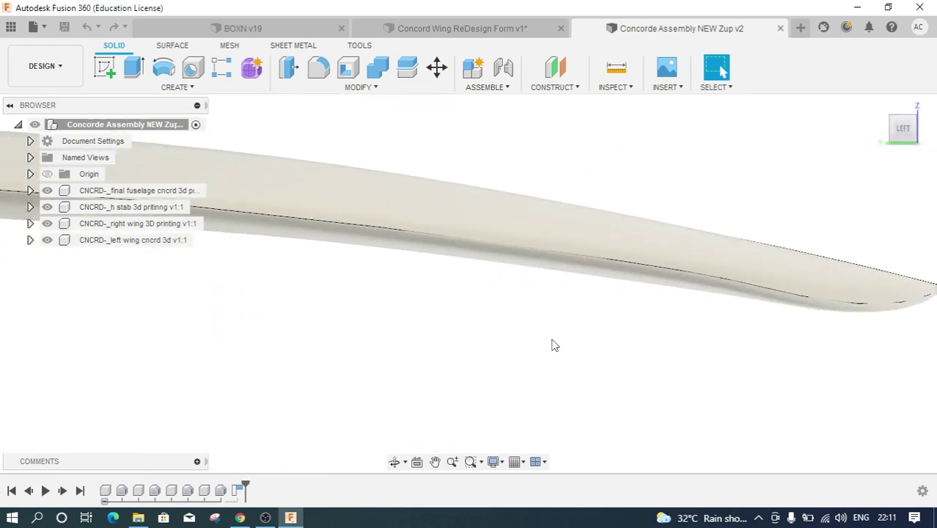
{"action": "middle_click_drag", "start_coordinate": [584, 252], "coordinate": [614, 277], "text": "shift"}
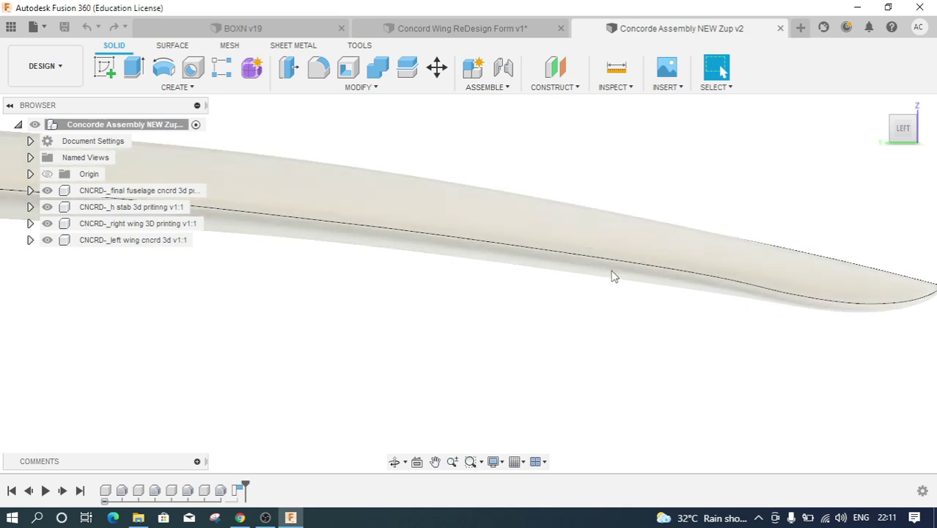
{"action": "scroll", "coordinate": [622, 291], "scroll_direction": "down", "scroll_amount": 2}
{"action": "scroll", "coordinate": [622, 291], "scroll_direction": "down", "scroll_amount": 2}
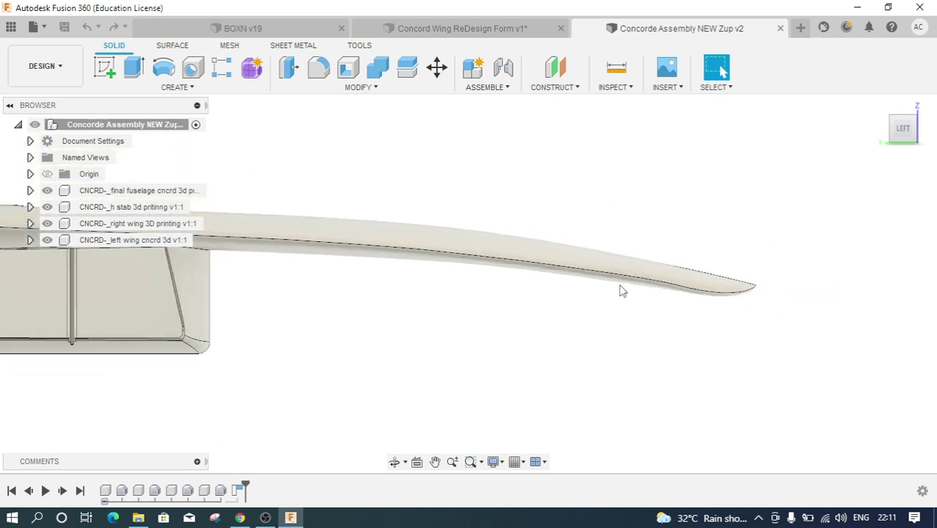
{"action": "scroll", "coordinate": [622, 291], "scroll_direction": "down", "scroll_amount": 2}
{"action": "scroll", "coordinate": [622, 291], "scroll_direction": "down", "scroll_amount": 2}
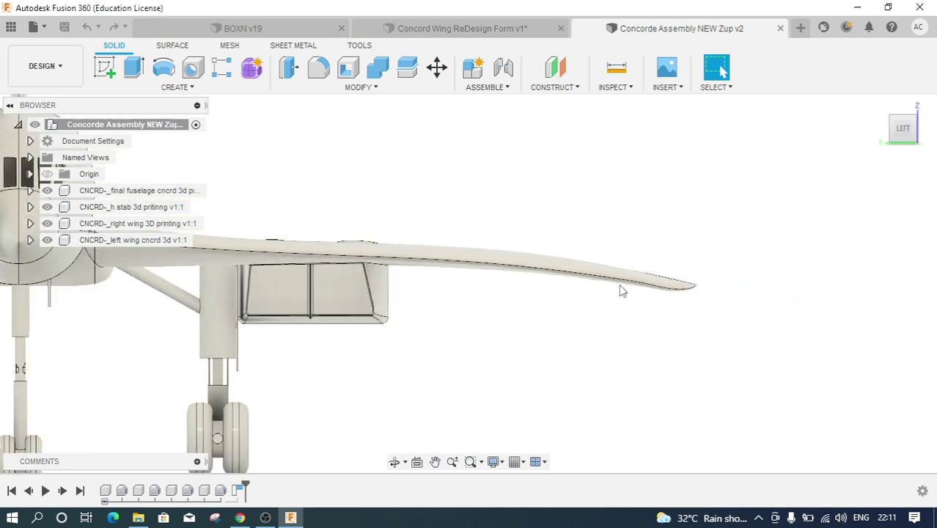
{"action": "scroll", "coordinate": [622, 291], "scroll_direction": "down", "scroll_amount": 3}
{"action": "scroll", "coordinate": [665, 342], "scroll_direction": "down", "scroll_amount": 1}
{"action": "scroll", "coordinate": [666, 342], "scroll_direction": "down", "scroll_amount": 1}
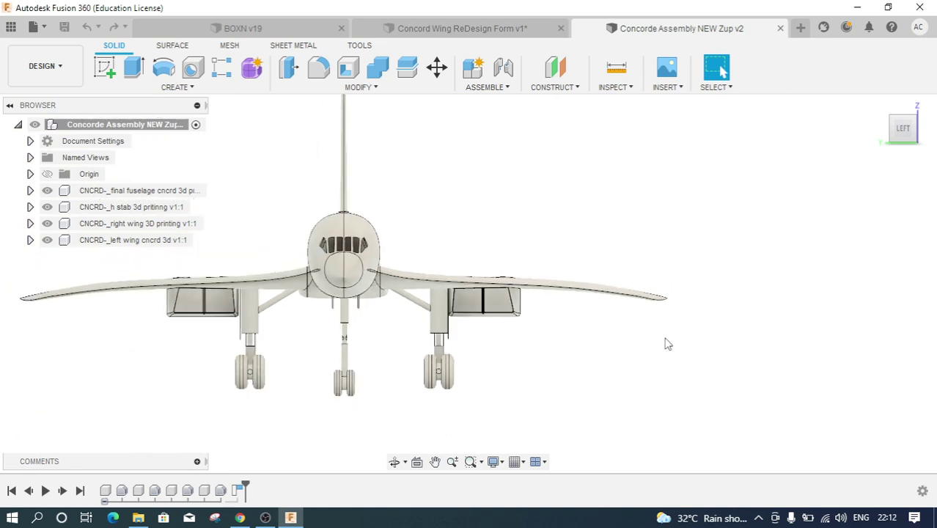
{"action": "scroll", "coordinate": [667, 343], "scroll_direction": "down", "scroll_amount": 1}
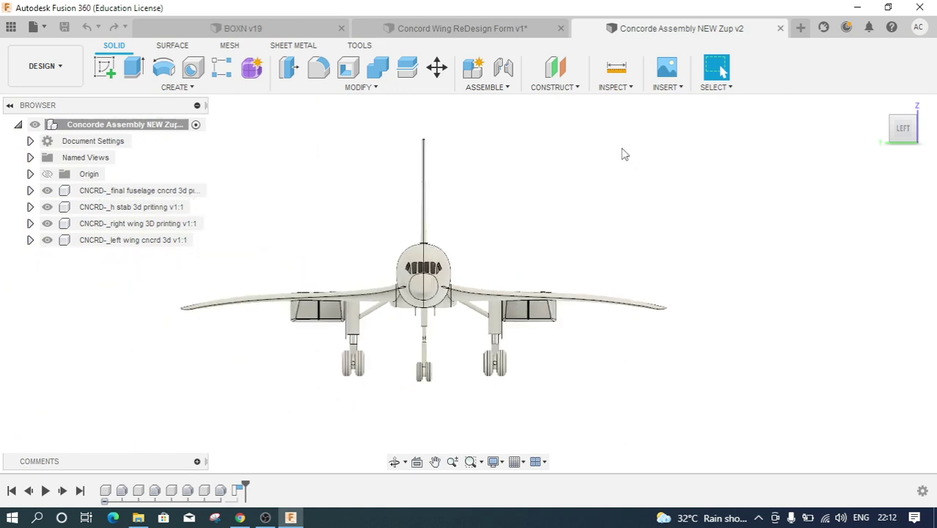
- Switch between the Wing ReDesign Form and Assembly documents, ending on the BOXN v19 wagon
{"action": "left_click", "coordinate": [455, 27]}
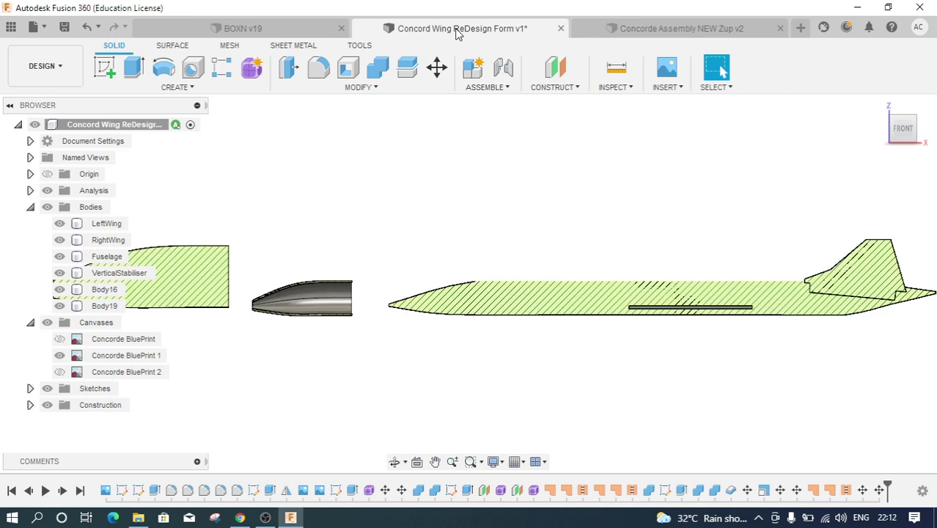
{"action": "mouse_move", "coordinate": [902, 128]}
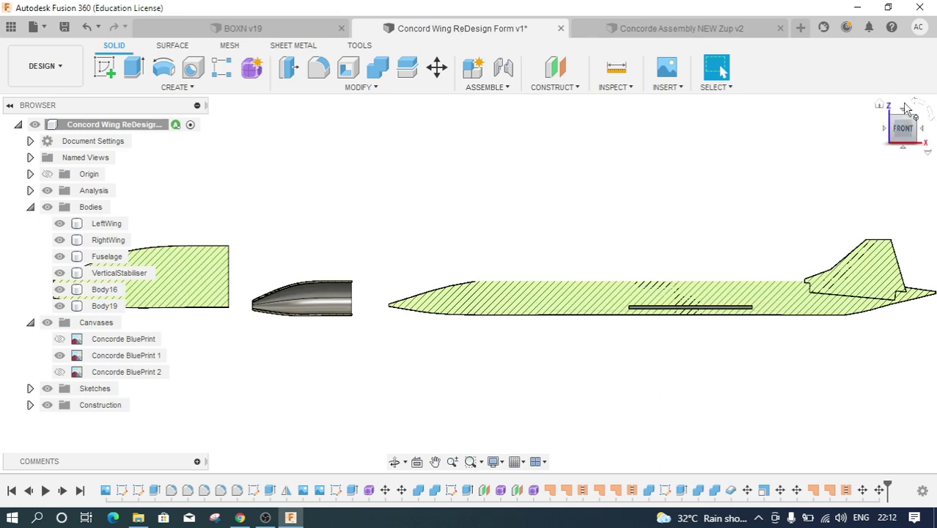
{"action": "left_click", "coordinate": [614, 28]}
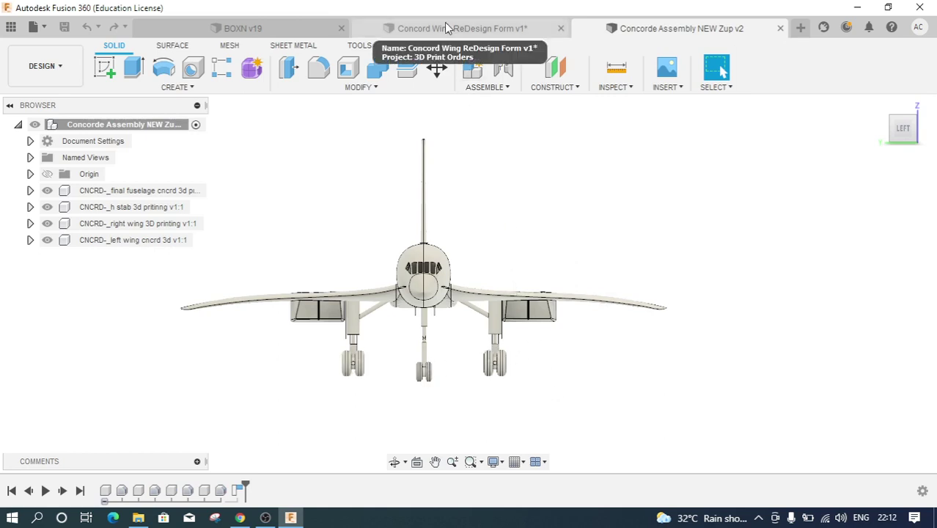
{"action": "left_click", "coordinate": [281, 30]}
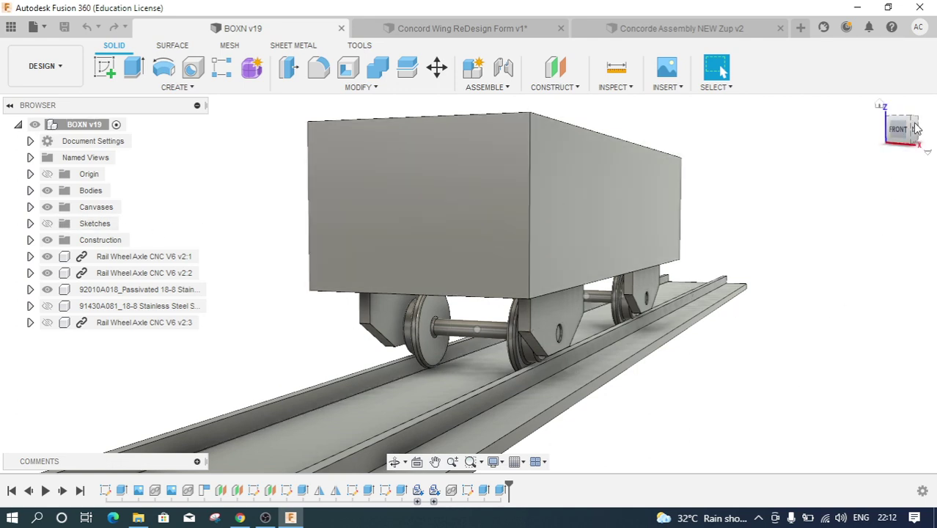
- Show the wagon from the Right view in orthographic projection
{"action": "left_click", "coordinate": [879, 106]}
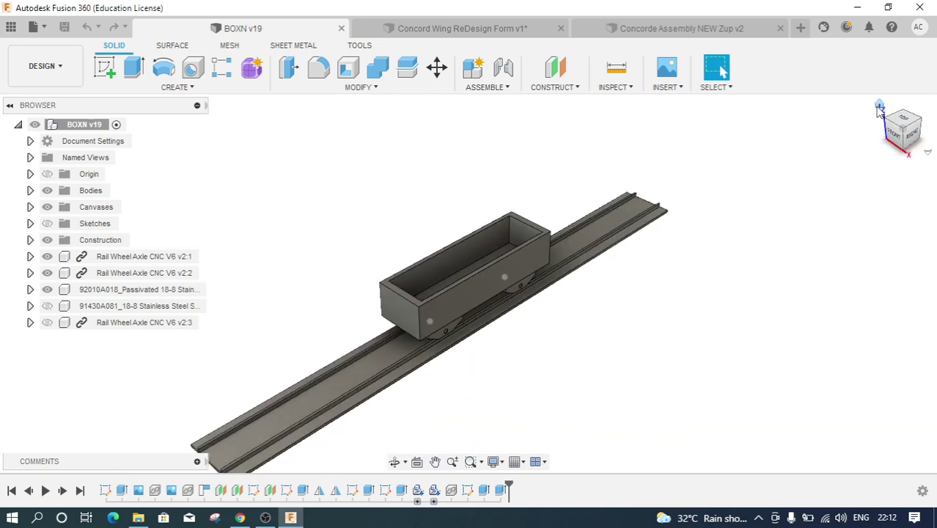
{"action": "left_click", "coordinate": [913, 134]}
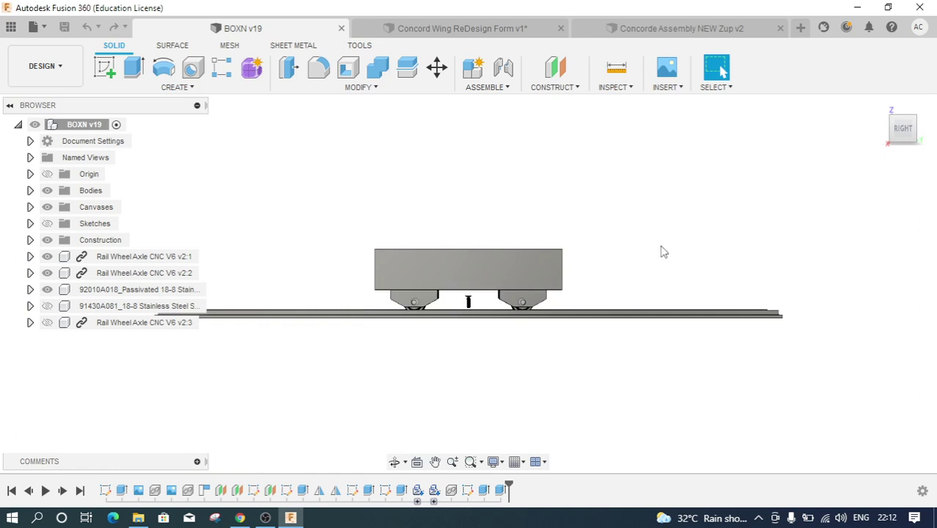
{"action": "left_click", "coordinate": [927, 153]}
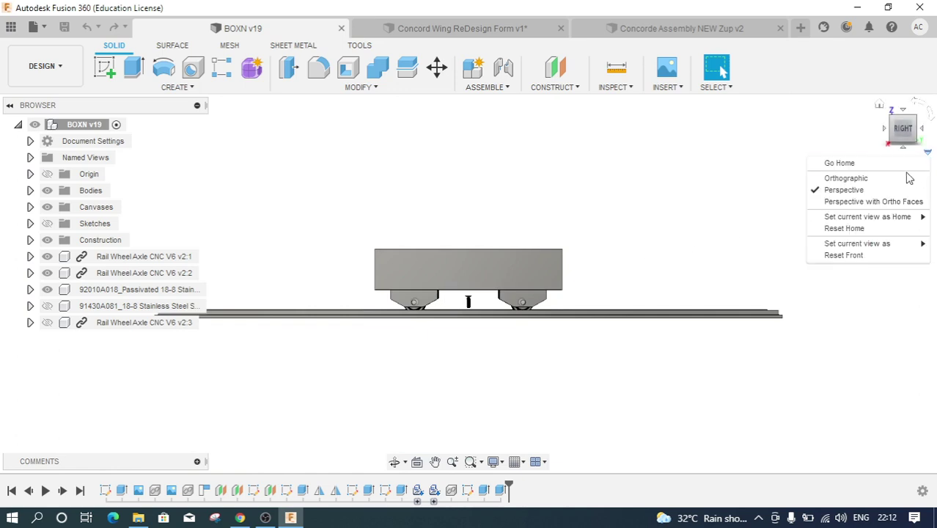
{"action": "left_click", "coordinate": [909, 178]}
- Zoom in close on a wheel's axle hole
{"action": "scroll", "coordinate": [434, 310], "scroll_direction": "up", "scroll_amount": 2}
{"action": "scroll", "coordinate": [434, 310], "scroll_direction": "up", "scroll_amount": 3}
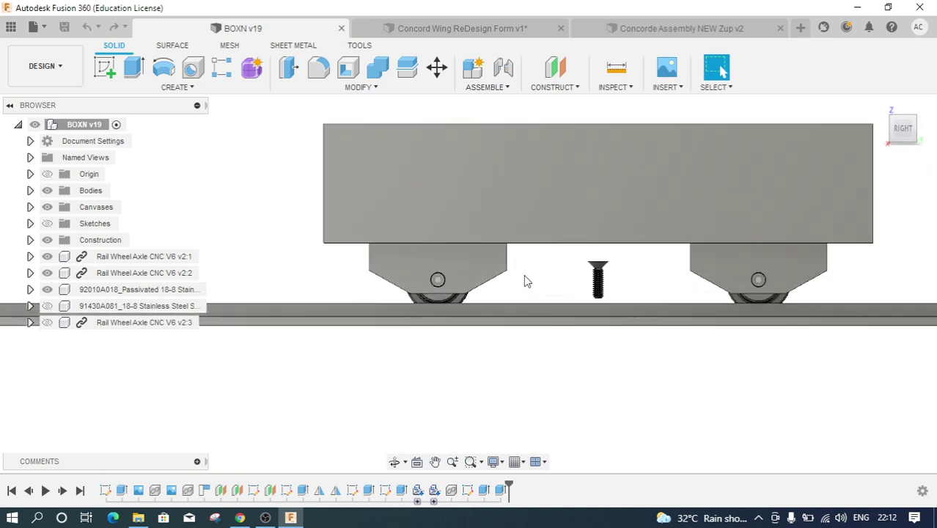
{"action": "scroll", "coordinate": [525, 278], "scroll_direction": "up", "scroll_amount": 3}
{"action": "scroll", "coordinate": [881, 317], "scroll_direction": "down", "scroll_amount": 1}
{"action": "scroll", "coordinate": [873, 315], "scroll_direction": "down", "scroll_amount": 1}
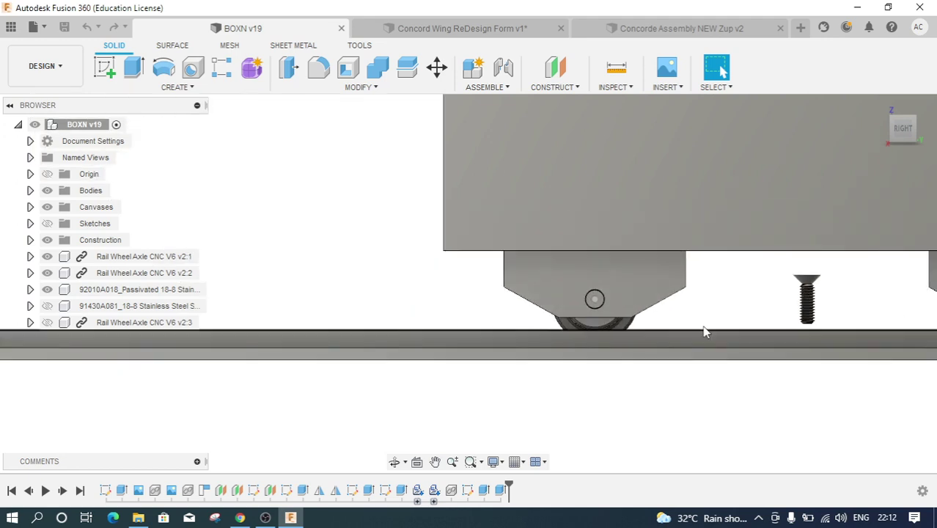
{"action": "scroll", "coordinate": [583, 302], "scroll_direction": "up", "scroll_amount": 1}
{"action": "scroll", "coordinate": [583, 303], "scroll_direction": "up", "scroll_amount": 1}
{"action": "scroll", "coordinate": [653, 322], "scroll_direction": "up", "scroll_amount": 3}
{"action": "scroll", "coordinate": [653, 322], "scroll_direction": "up", "scroll_amount": 2}
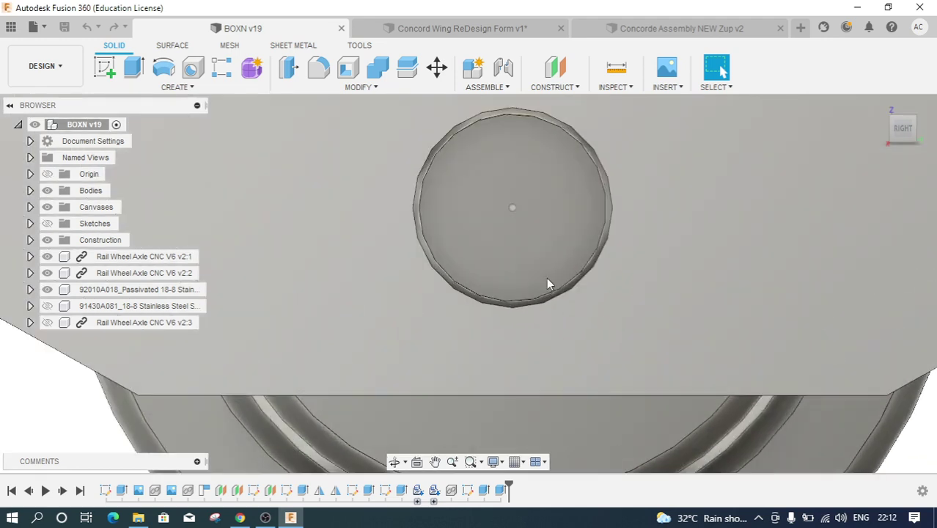
{"action": "scroll", "coordinate": [615, 209], "scroll_direction": "up", "scroll_amount": 2}
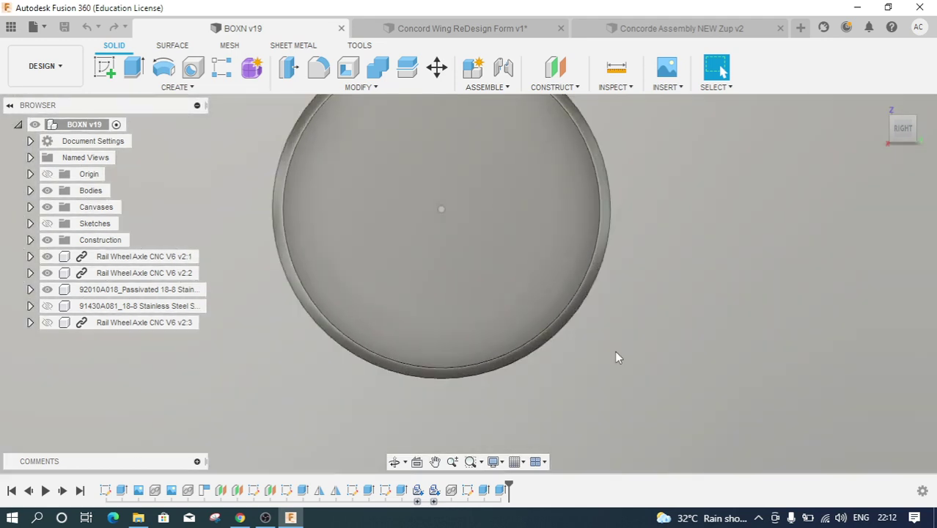
{"action": "scroll", "coordinate": [614, 351], "scroll_direction": "down", "scroll_amount": 2}
{"action": "scroll", "coordinate": [607, 392], "scroll_direction": "down", "scroll_amount": 1}
{"action": "scroll", "coordinate": [599, 405], "scroll_direction": "down", "scroll_amount": 1}
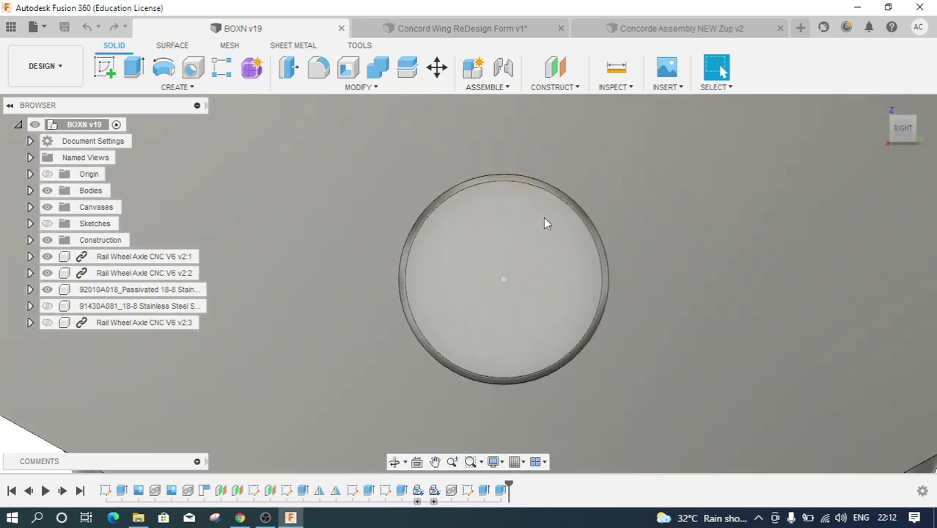
- Measure the axle hole: 1.50 mm edge radius, 7.069 mm² hole area, 336.958 mm² bracket face
{"action": "left_click", "coordinate": [498, 182]}
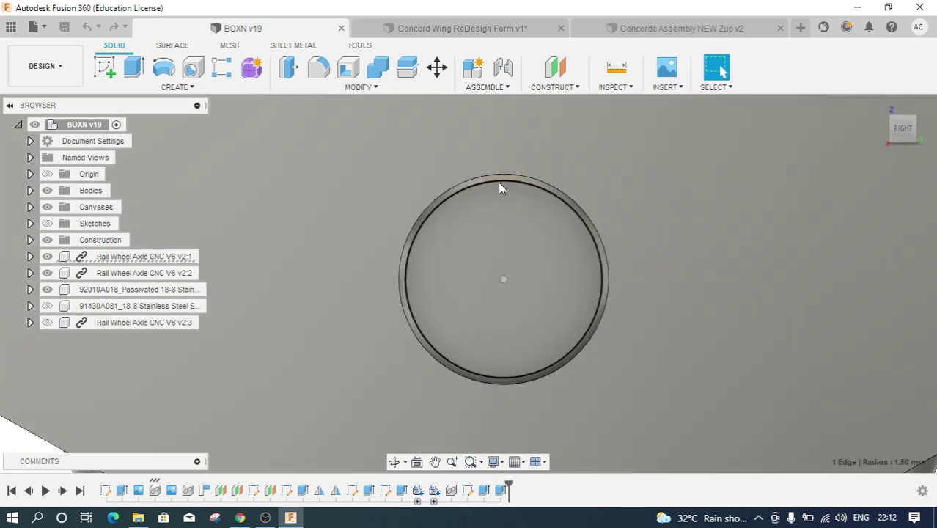
{"action": "left_click", "coordinate": [567, 268]}
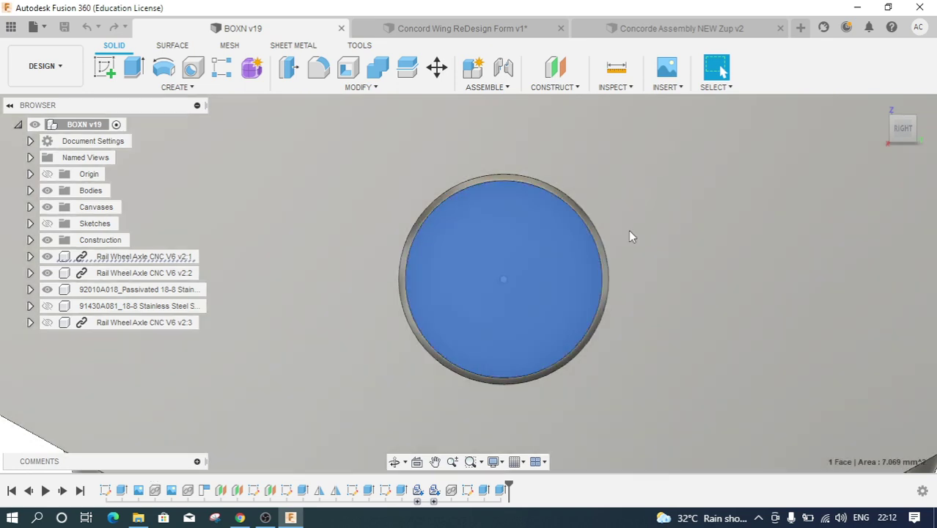
{"action": "left_click", "coordinate": [628, 231]}
{"action": "scroll", "coordinate": [606, 377], "scroll_direction": "down", "scroll_amount": 2}
{"action": "scroll", "coordinate": [605, 377], "scroll_direction": "down", "scroll_amount": 2}
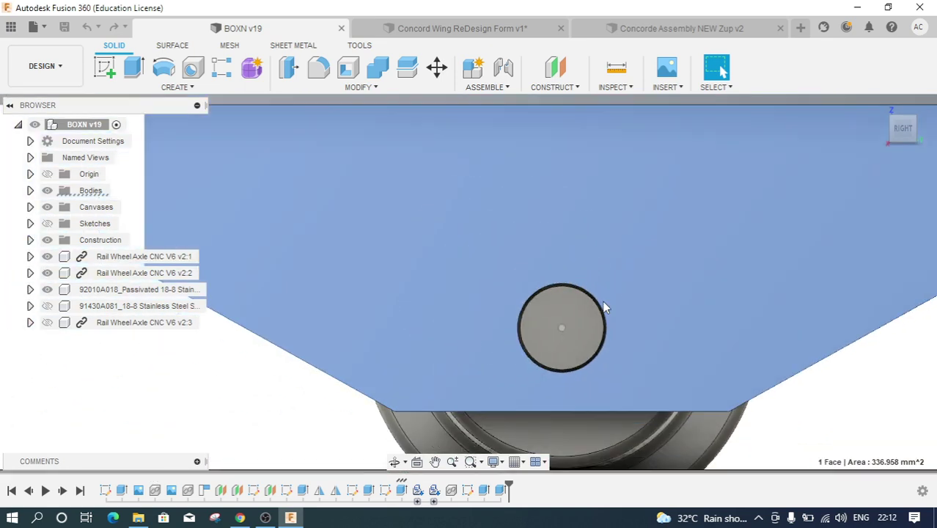
{"action": "scroll", "coordinate": [602, 301], "scroll_direction": "down", "scroll_amount": 2}
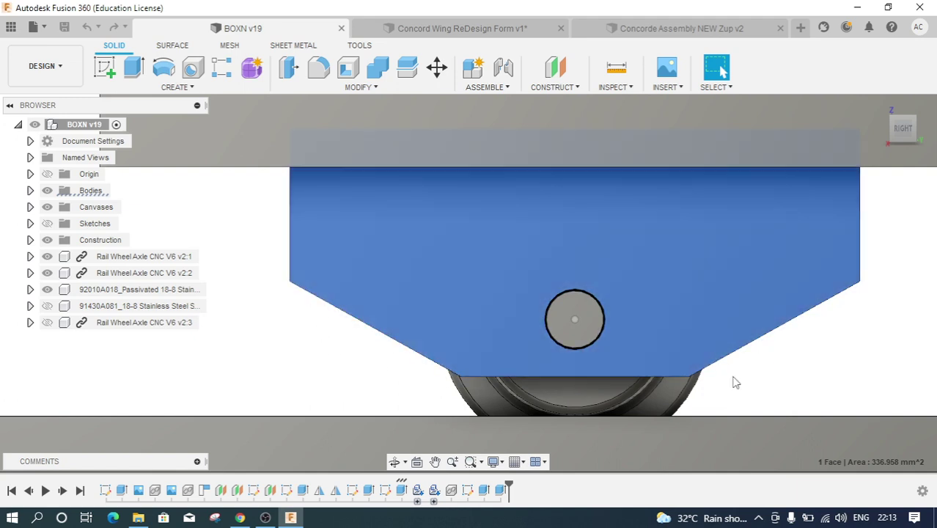
- Zoom out and back onto the axle hole, then select its edge to confirm the 1.50 mm radius
{"action": "scroll", "coordinate": [326, 370], "scroll_direction": "down", "scroll_amount": 2}
{"action": "scroll", "coordinate": [326, 370], "scroll_direction": "down", "scroll_amount": 2}
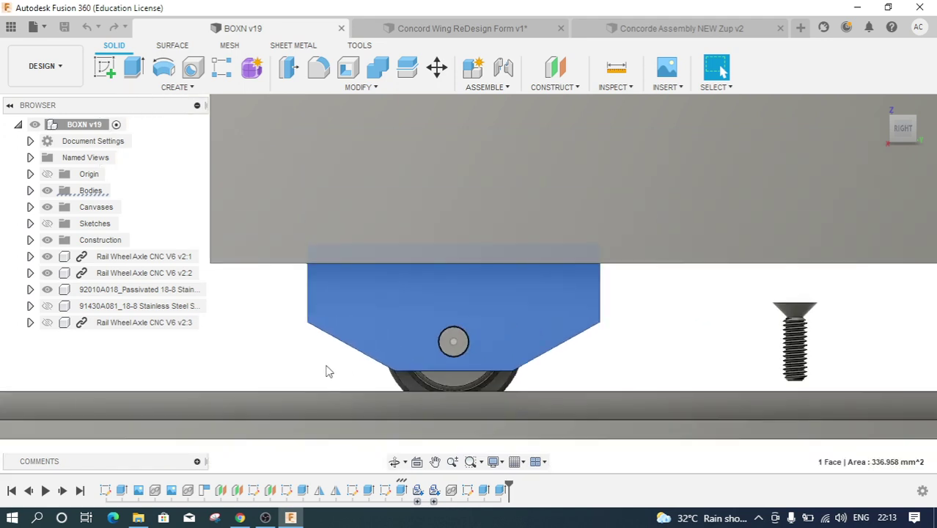
{"action": "scroll", "coordinate": [326, 370], "scroll_direction": "down", "scroll_amount": 2}
{"action": "scroll", "coordinate": [327, 370], "scroll_direction": "down", "scroll_amount": 1}
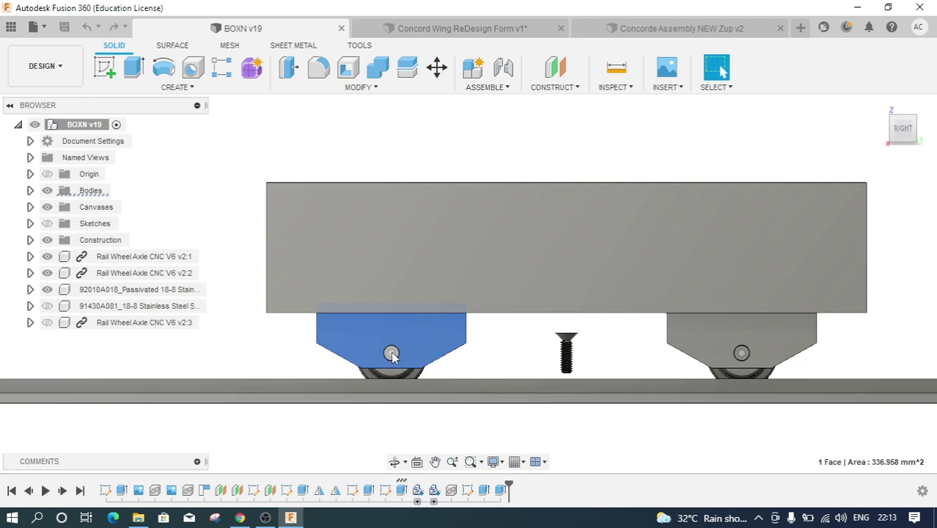
{"action": "scroll", "coordinate": [390, 354], "scroll_direction": "up", "scroll_amount": 3}
{"action": "scroll", "coordinate": [391, 355], "scroll_direction": "up", "scroll_amount": 2}
{"action": "scroll", "coordinate": [390, 351], "scroll_direction": "up", "scroll_amount": 2}
{"action": "scroll", "coordinate": [391, 352], "scroll_direction": "up", "scroll_amount": 2}
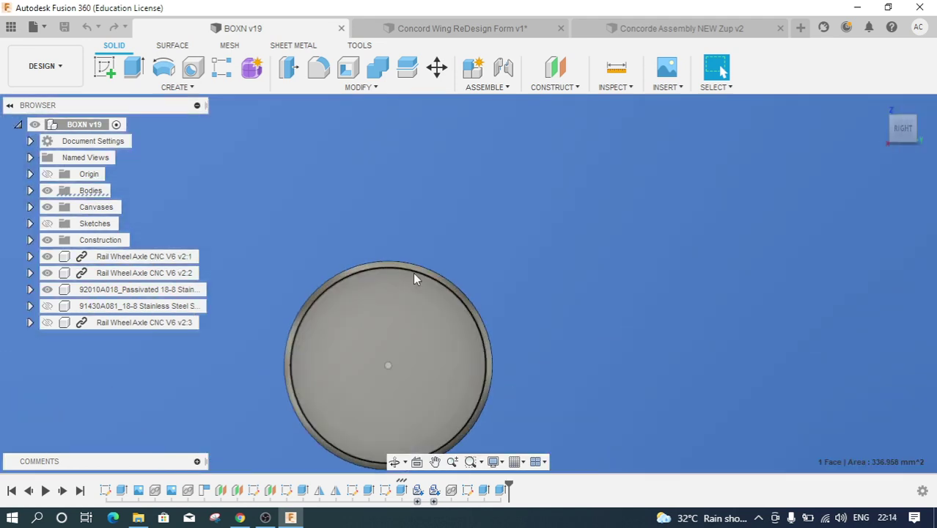
{"action": "scroll", "coordinate": [565, 381], "scroll_direction": "down", "scroll_amount": 2}
{"action": "scroll", "coordinate": [566, 384], "scroll_direction": "down", "scroll_amount": 2}
{"action": "scroll", "coordinate": [566, 380], "scroll_direction": "down", "scroll_amount": 2}
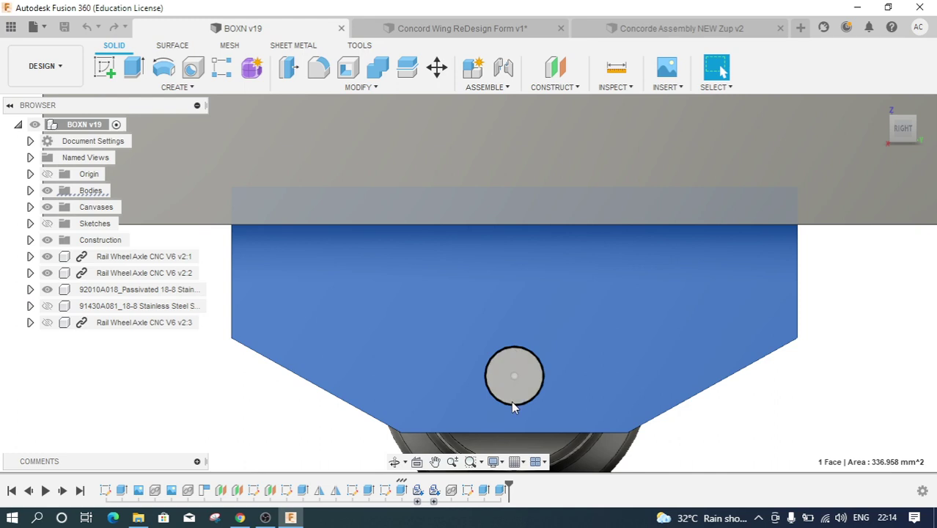
{"action": "scroll", "coordinate": [522, 351], "scroll_direction": "up", "scroll_amount": 2}
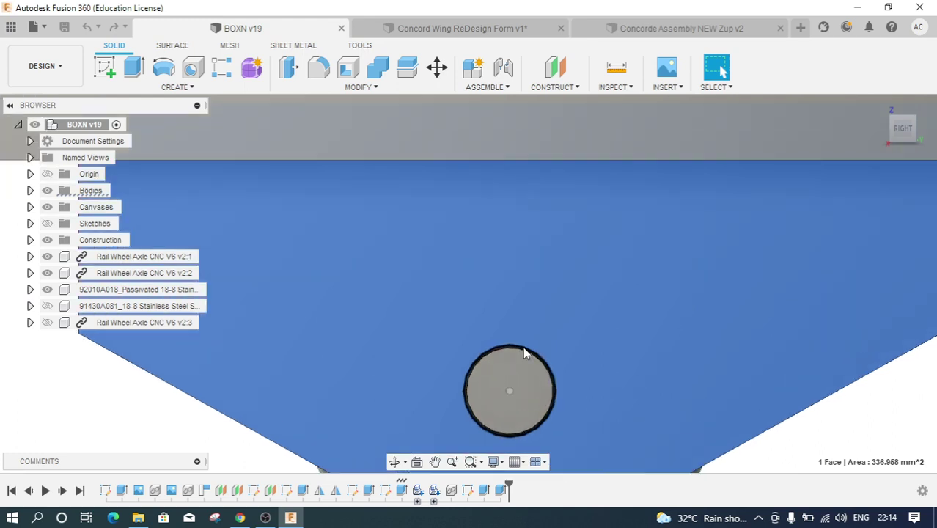
{"action": "scroll", "coordinate": [522, 350], "scroll_direction": "up", "scroll_amount": 2}
{"action": "scroll", "coordinate": [523, 350], "scroll_direction": "up", "scroll_amount": 2}
{"action": "scroll", "coordinate": [523, 350], "scroll_direction": "up", "scroll_amount": 1}
{"action": "scroll", "coordinate": [522, 350], "scroll_direction": "up", "scroll_amount": 1}
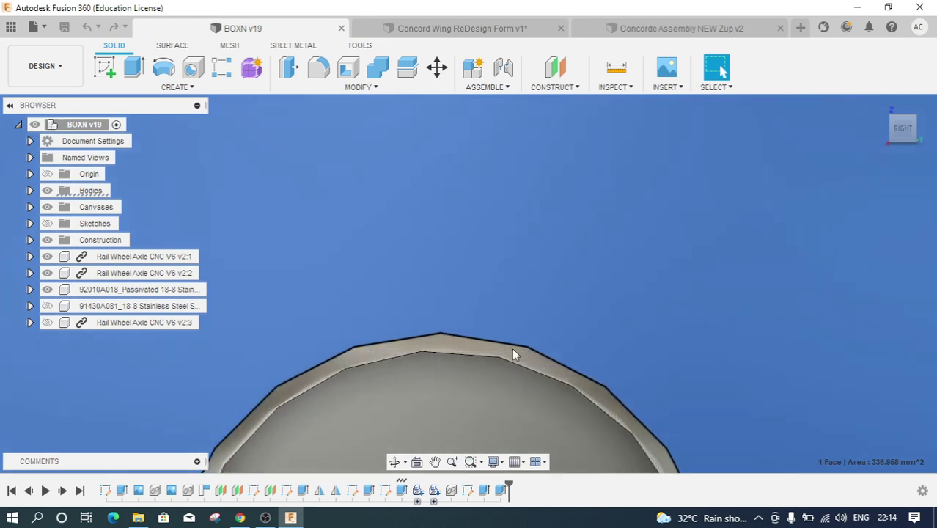
{"action": "scroll", "coordinate": [454, 355], "scroll_direction": "up", "scroll_amount": 2}
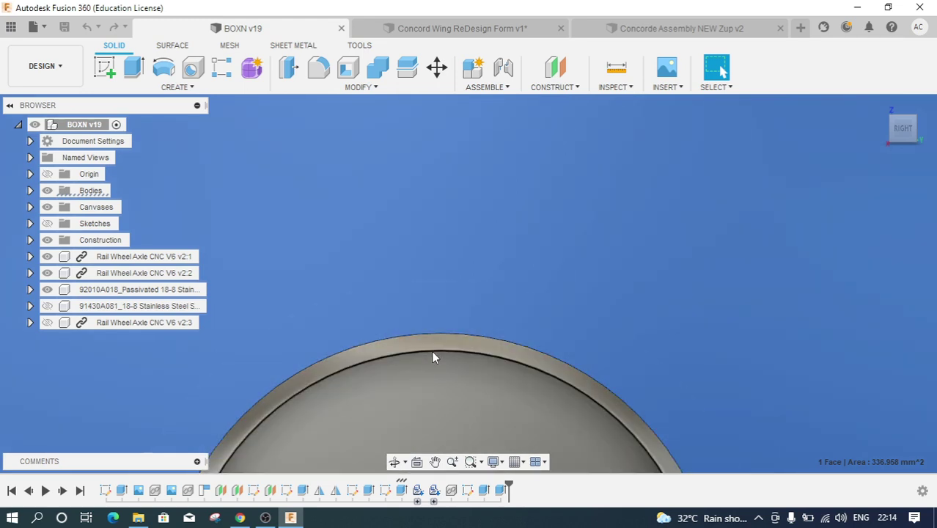
{"action": "scroll", "coordinate": [433, 350], "scroll_direction": "down", "scroll_amount": 2}
{"action": "scroll", "coordinate": [433, 349], "scroll_direction": "down", "scroll_amount": 2}
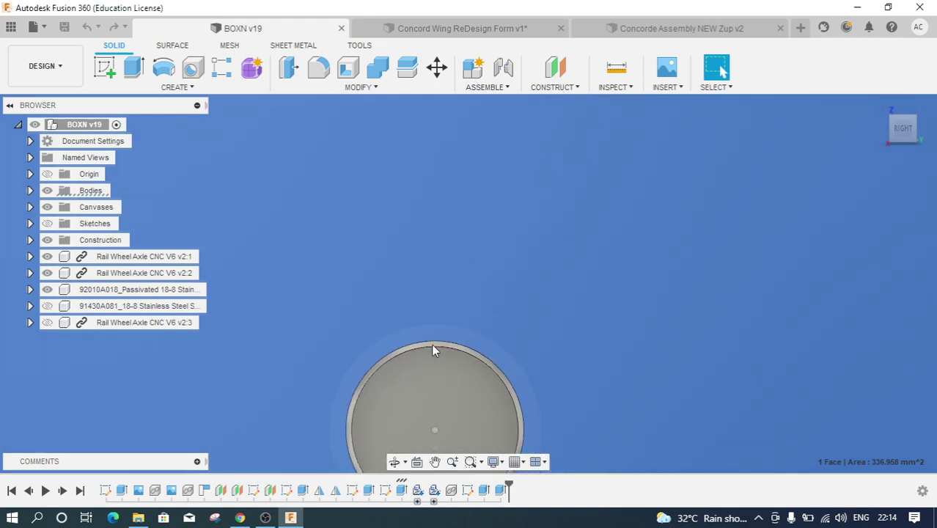
{"action": "scroll", "coordinate": [433, 349], "scroll_direction": "down", "scroll_amount": 2}
{"action": "scroll", "coordinate": [434, 381], "scroll_direction": "down", "scroll_amount": 1}
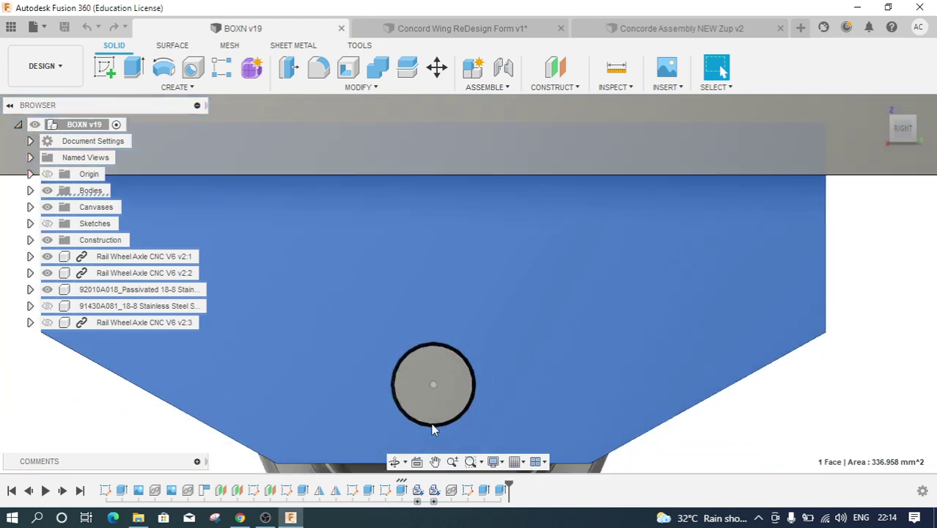
{"action": "scroll", "coordinate": [433, 429], "scroll_direction": "up", "scroll_amount": 2}
{"action": "scroll", "coordinate": [433, 429], "scroll_direction": "up", "scroll_amount": 2}
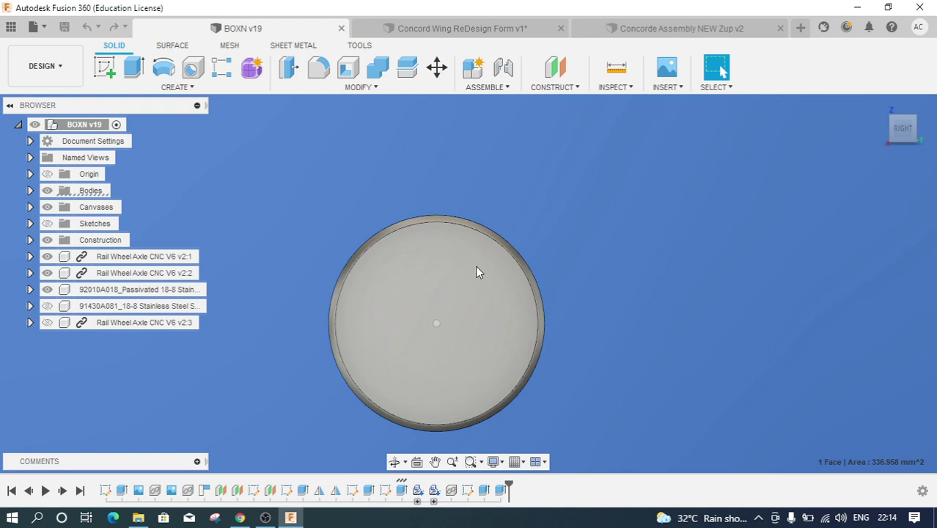
{"action": "left_click", "coordinate": [447, 226]}
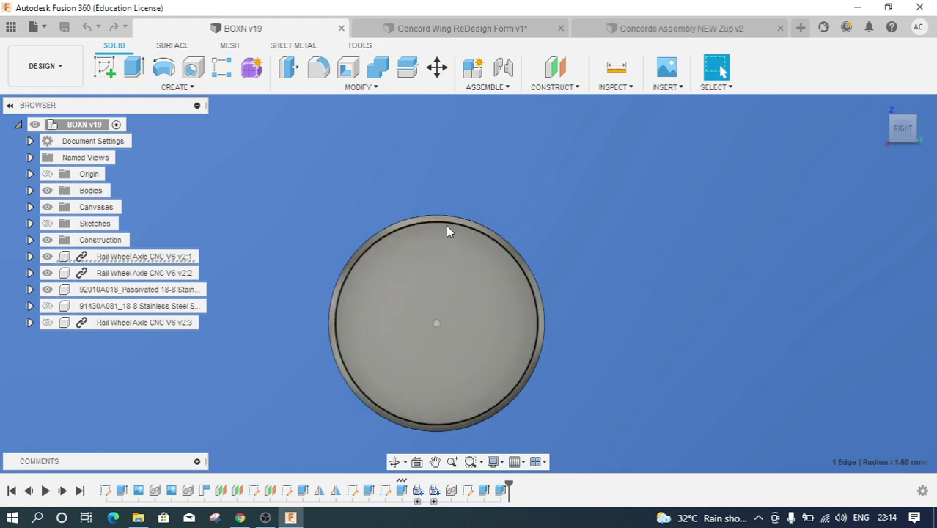
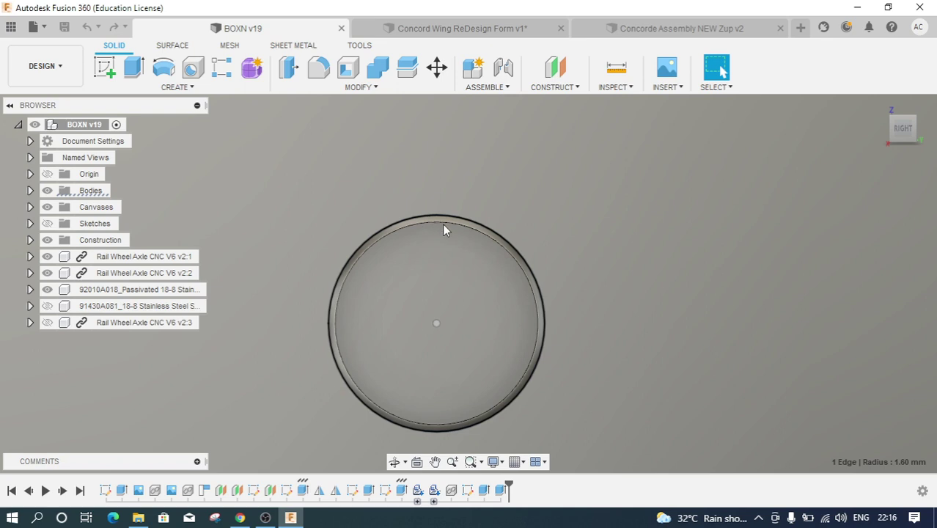
- Select the axle hole's circular edge on the BOXN wheel-axle model and zoom around it
{"action": "left_click", "coordinate": [443, 223]}
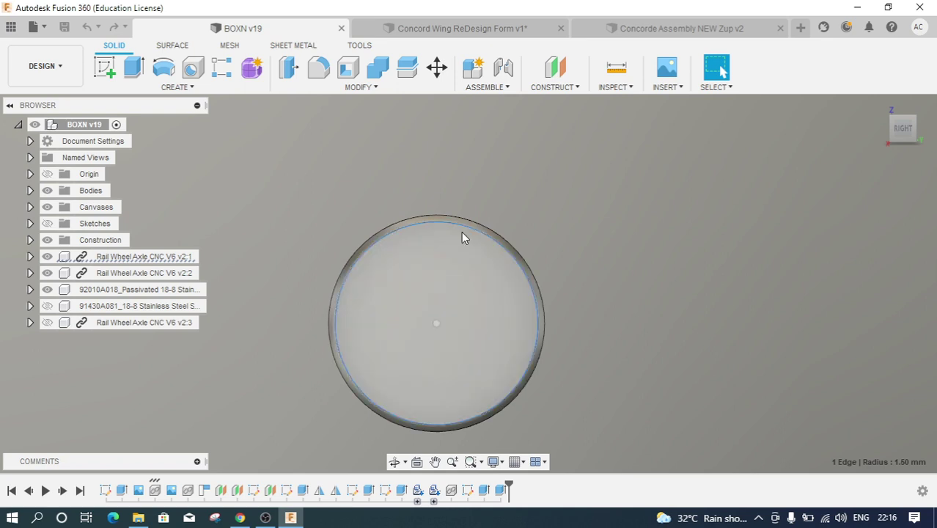
{"action": "scroll", "coordinate": [483, 285], "scroll_direction": "down", "scroll_amount": 3}
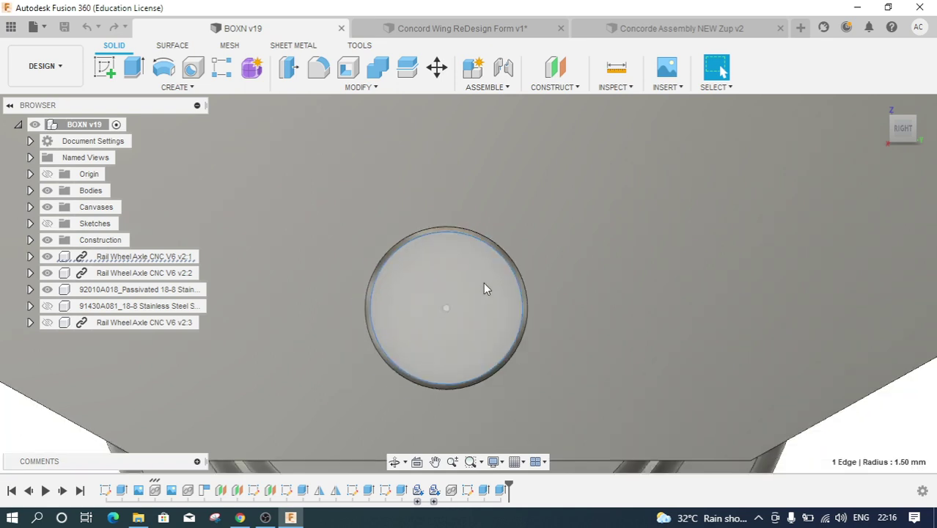
{"action": "scroll", "coordinate": [483, 286], "scroll_direction": "down", "scroll_amount": 2}
{"action": "scroll", "coordinate": [483, 282], "scroll_direction": "down", "scroll_amount": 2}
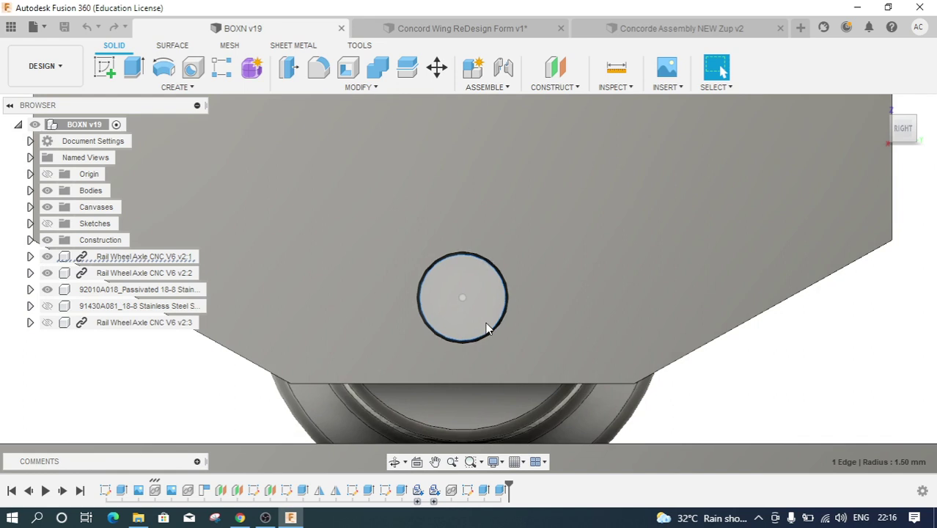
{"action": "scroll", "coordinate": [476, 349], "scroll_direction": "up", "scroll_amount": 2}
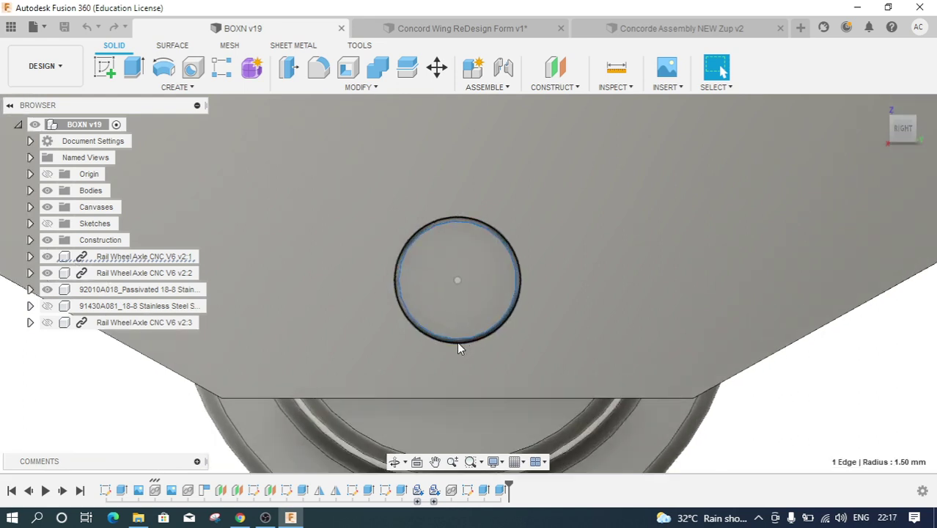
{"action": "scroll", "coordinate": [456, 342], "scroll_direction": "up", "scroll_amount": 2}
{"action": "scroll", "coordinate": [457, 370], "scroll_direction": "down", "scroll_amount": 3}
{"action": "scroll", "coordinate": [456, 370], "scroll_direction": "down", "scroll_amount": 3}
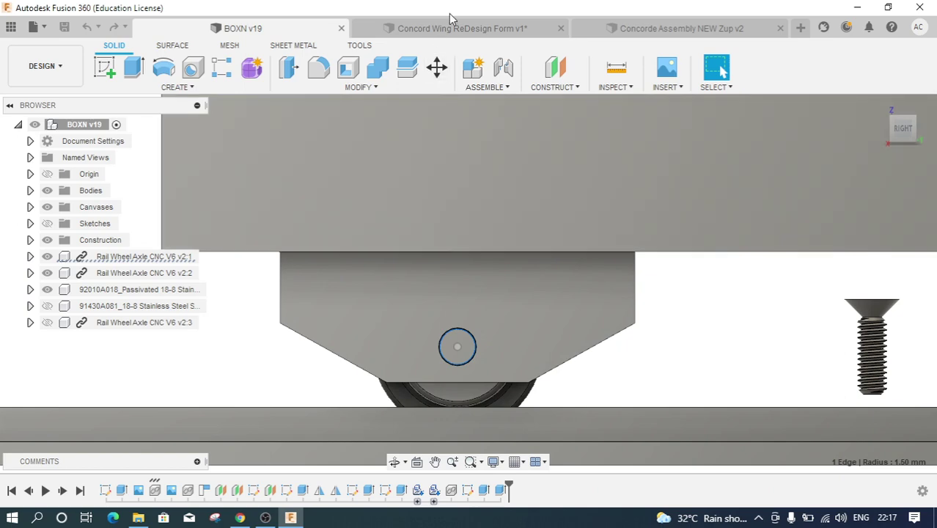
- In the Concord Wing ReDesign Form design, reset to the home view and remove the section analysis
{"action": "left_click", "coordinate": [477, 25]}
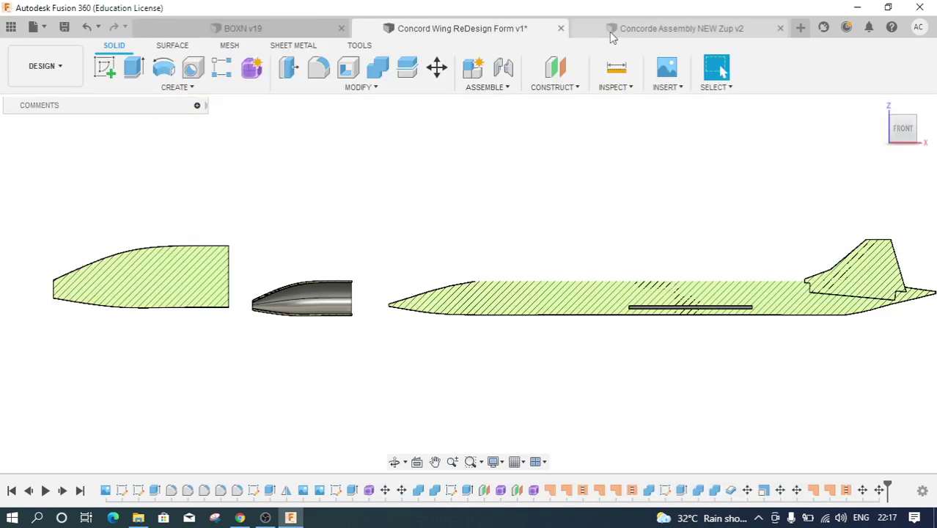
{"action": "left_click", "coordinate": [609, 29]}
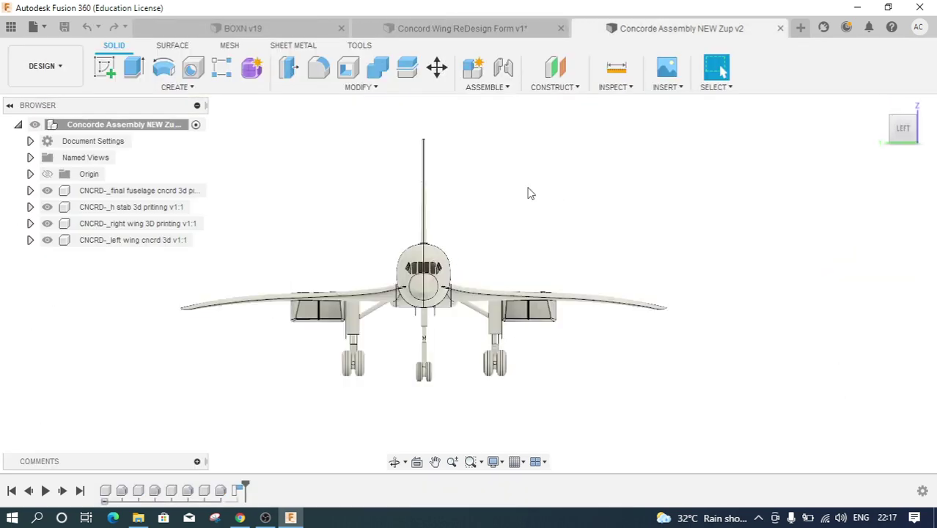
{"action": "left_click", "coordinate": [456, 30]}
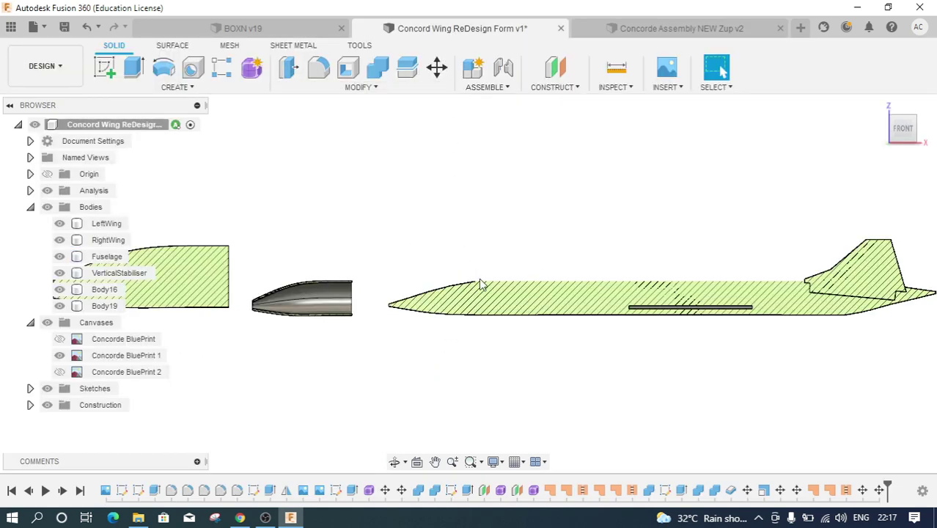
{"action": "left_click", "coordinate": [112, 307]}
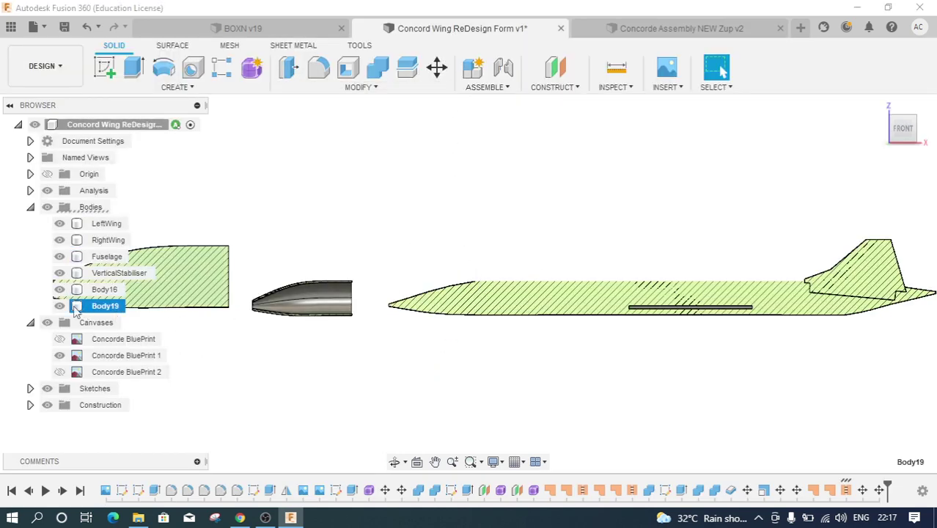
{"action": "left_click", "coordinate": [59, 290]}
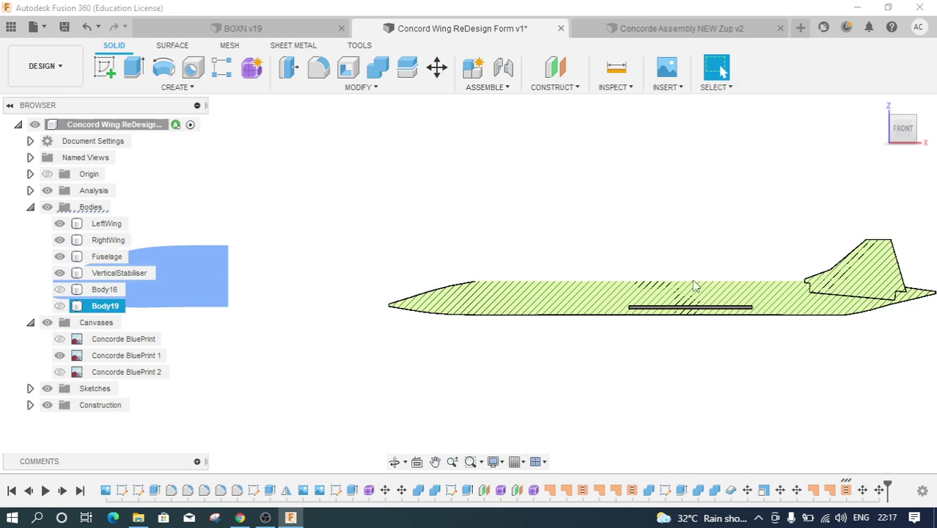
{"action": "mouse_move", "coordinate": [902, 124]}
{"action": "left_click", "coordinate": [879, 105]}
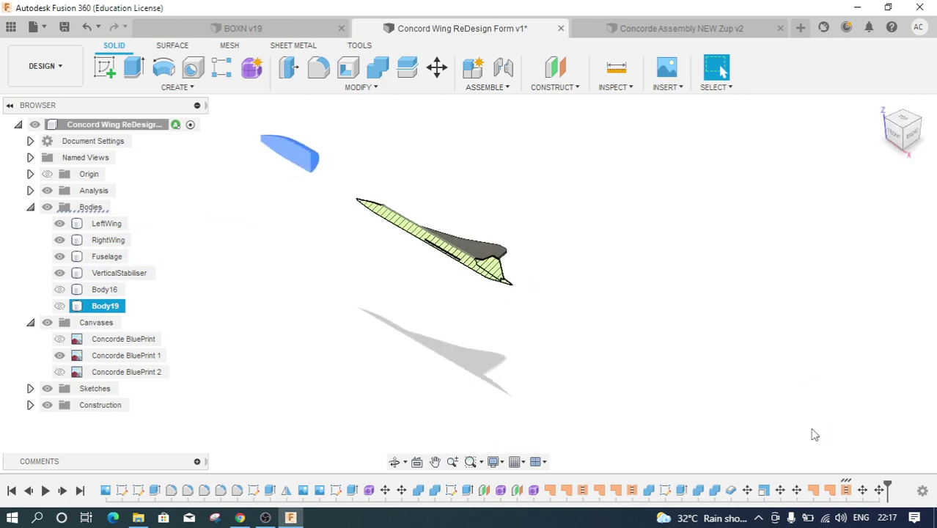
{"action": "left_click", "coordinate": [715, 419]}
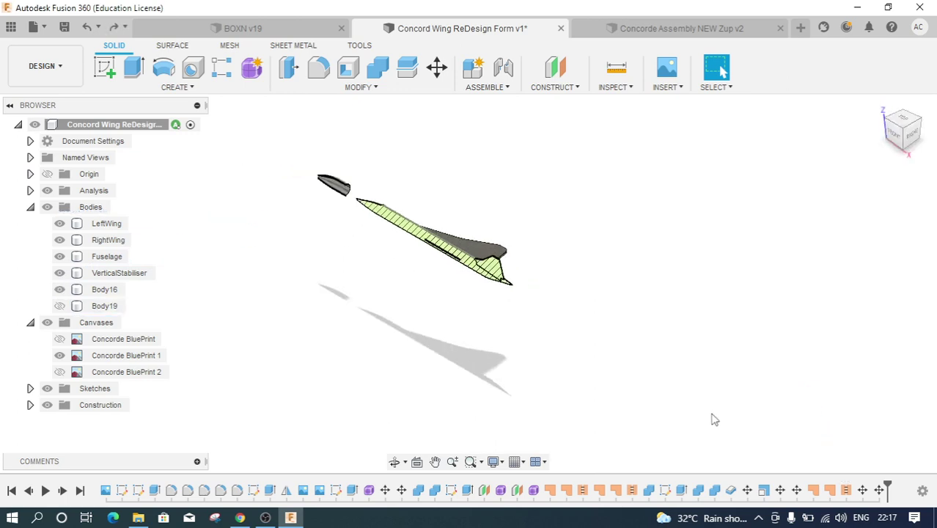
{"action": "key", "text": "ctrl+z"}
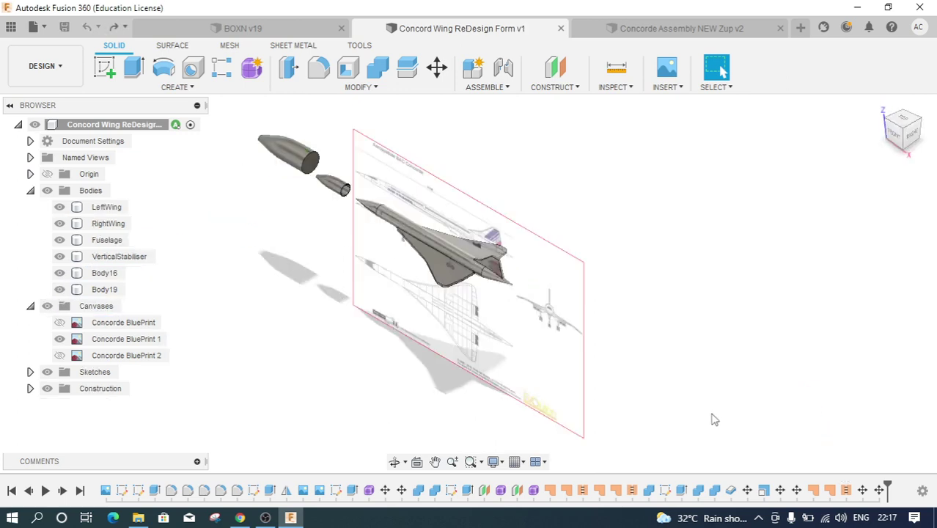
- Hide Body19 and Body16, then go back to the BOXN v19 design
{"action": "left_click", "coordinate": [73, 291]}
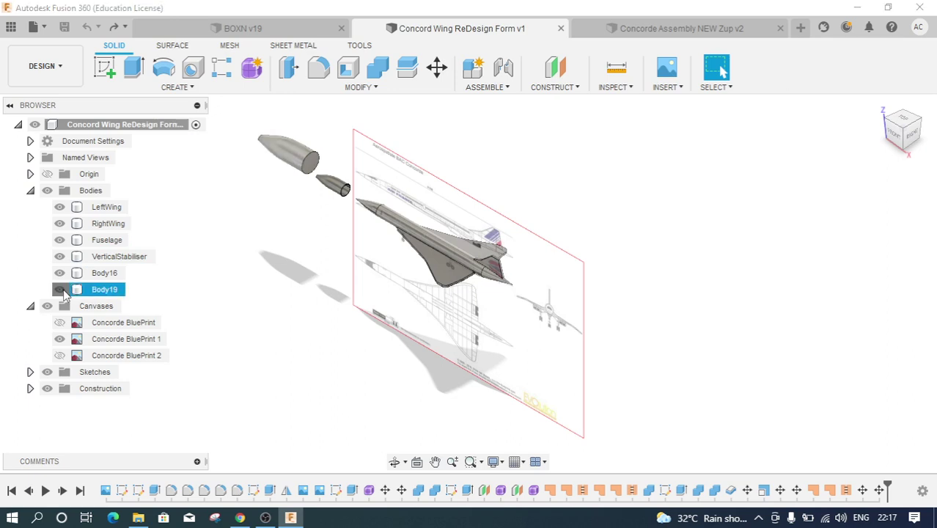
{"action": "left_click", "coordinate": [60, 290]}
{"action": "left_click", "coordinate": [60, 274]}
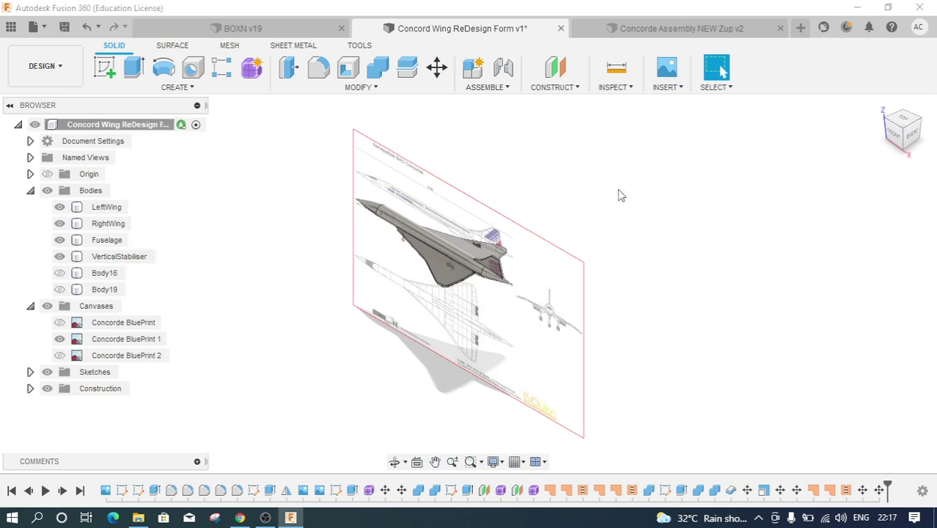
{"action": "left_click", "coordinate": [891, 126]}
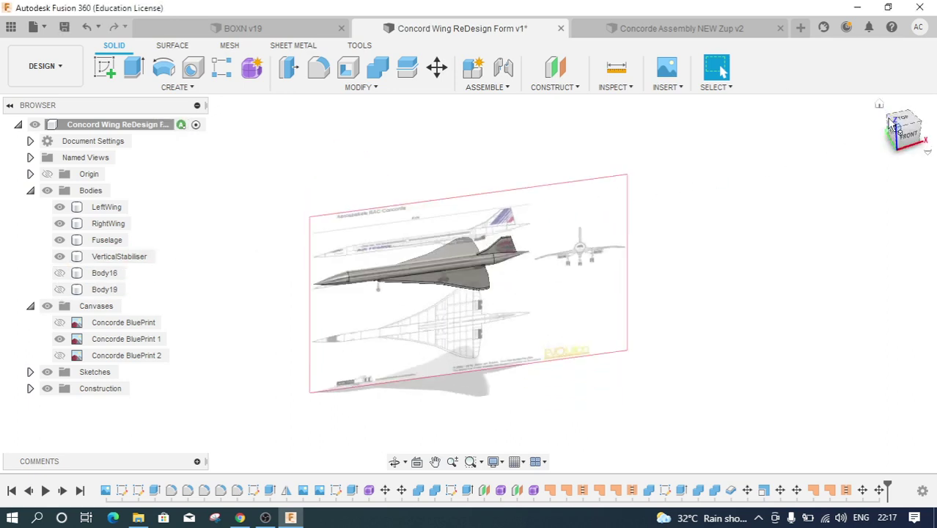
{"action": "left_click", "coordinate": [233, 31]}
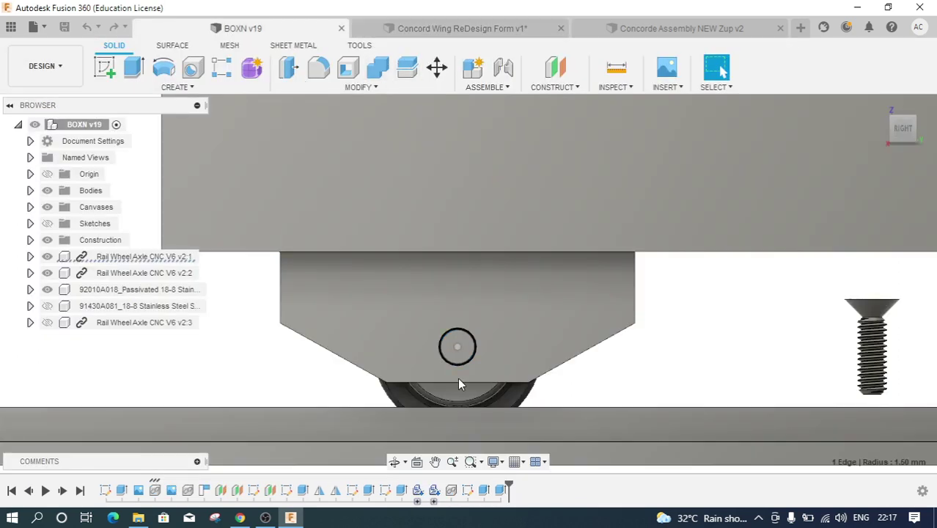
- Bring the Concord Wing ReDesign Form design back into view and zoom in on the model
{"action": "left_click", "coordinate": [655, 28]}
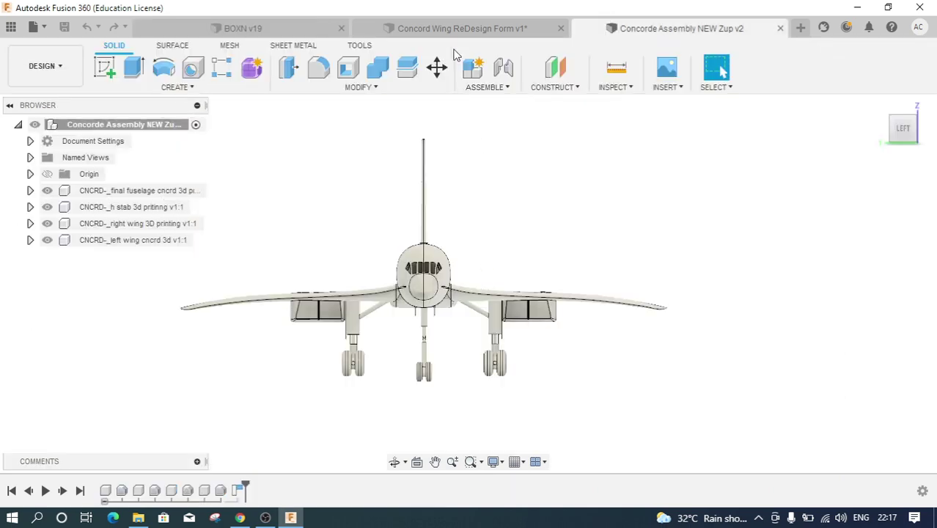
{"action": "left_click", "coordinate": [462, 27]}
{"action": "scroll", "coordinate": [420, 289], "scroll_direction": "up", "scroll_amount": 2}
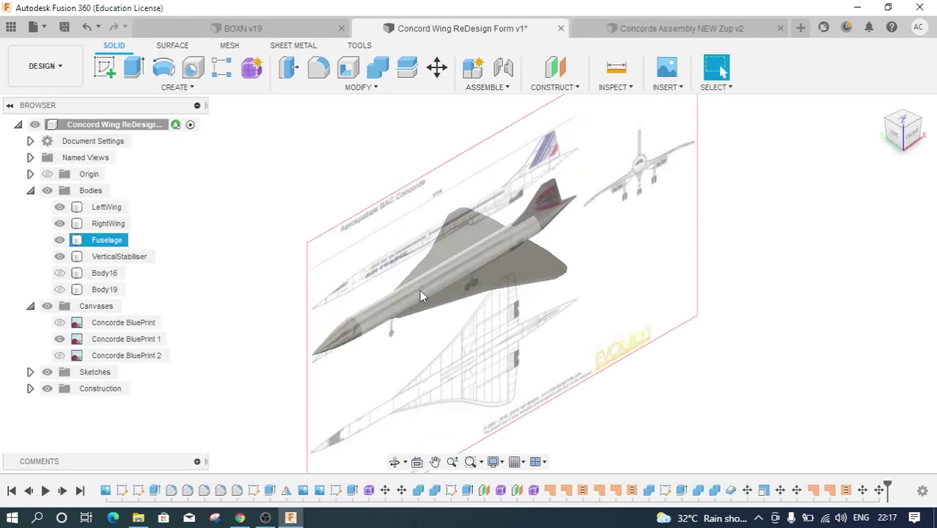
{"action": "scroll", "coordinate": [420, 290], "scroll_direction": "up", "scroll_amount": 3}
{"action": "scroll", "coordinate": [414, 365], "scroll_direction": "up", "scroll_amount": 3}
{"action": "scroll", "coordinate": [414, 365], "scroll_direction": "up", "scroll_amount": 3}
{"action": "scroll", "coordinate": [415, 366], "scroll_direction": "up", "scroll_amount": 2}
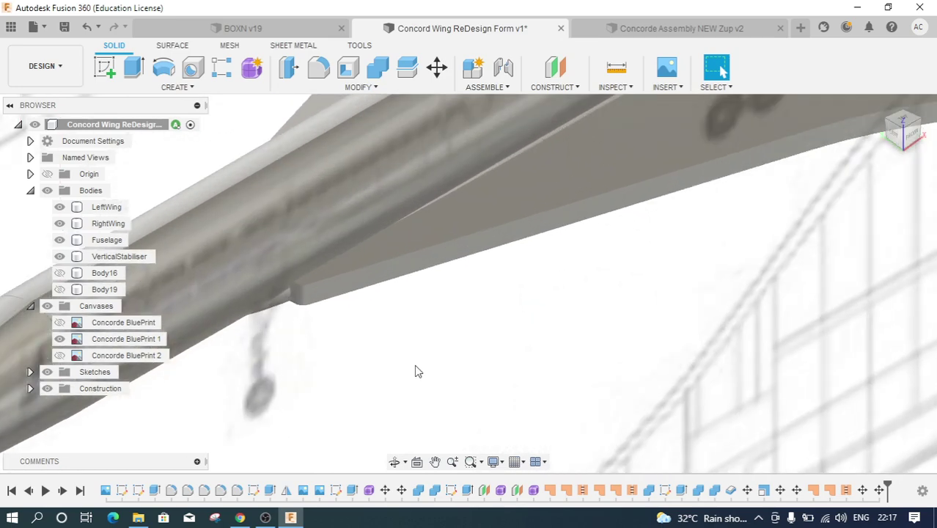
{"action": "scroll", "coordinate": [561, 370], "scroll_direction": "down", "scroll_amount": 2}
{"action": "scroll", "coordinate": [561, 370], "scroll_direction": "down", "scroll_amount": 2}
- Inspect the LeftWing and RightWing bodies, then orbit around the Concorde over the blueprints
{"action": "left_click", "coordinate": [376, 330]}
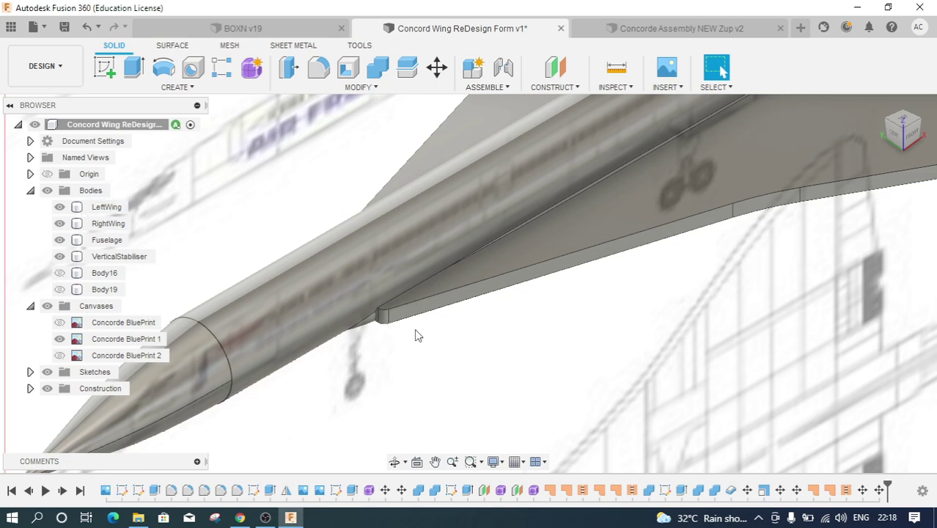
{"action": "scroll", "coordinate": [443, 404], "scroll_direction": "down", "scroll_amount": 10}
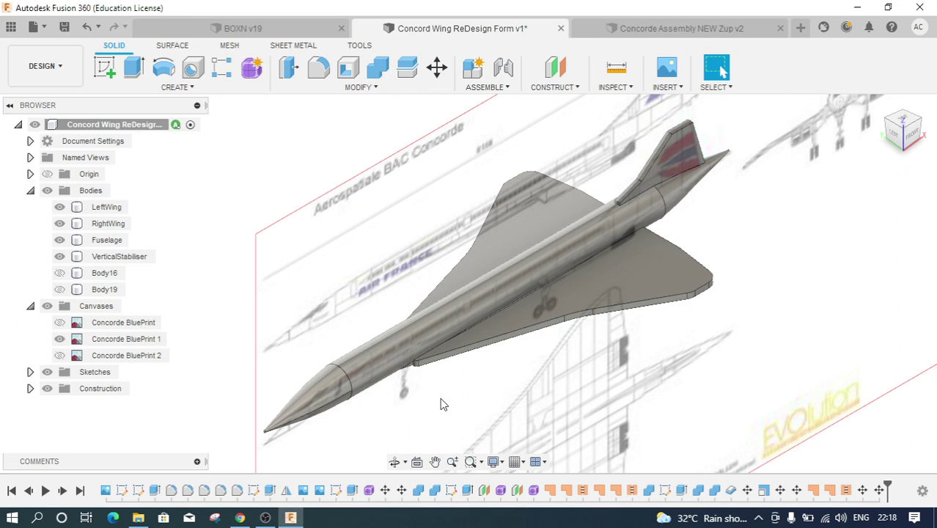
{"action": "left_click", "coordinate": [436, 241]}
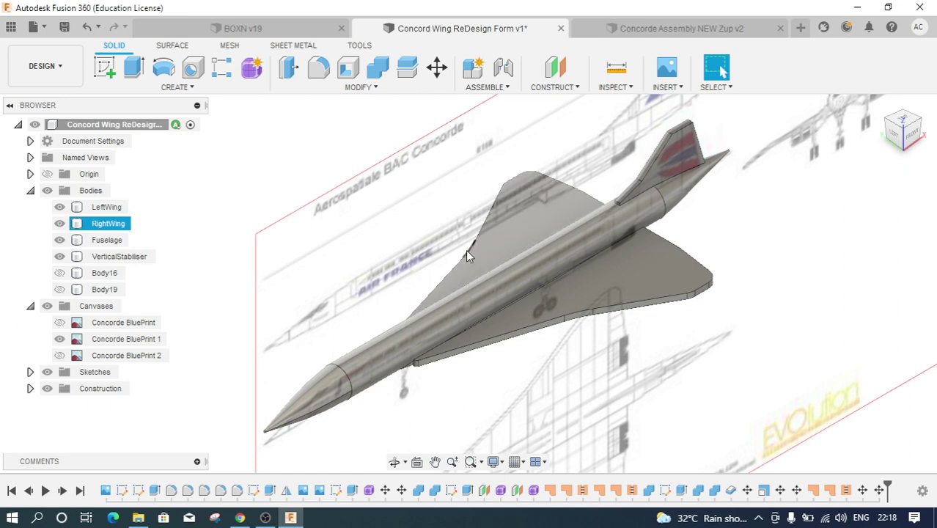
{"action": "left_click", "coordinate": [524, 334]}
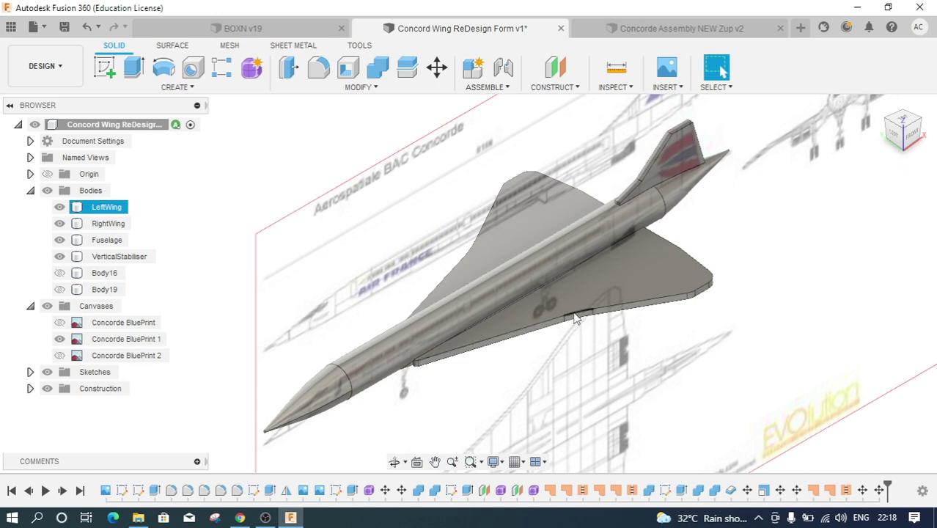
{"action": "left_click", "coordinate": [660, 362]}
{"action": "middle_click_drag", "start_coordinate": [558, 386], "coordinate": [500, 390], "text": "shift"}
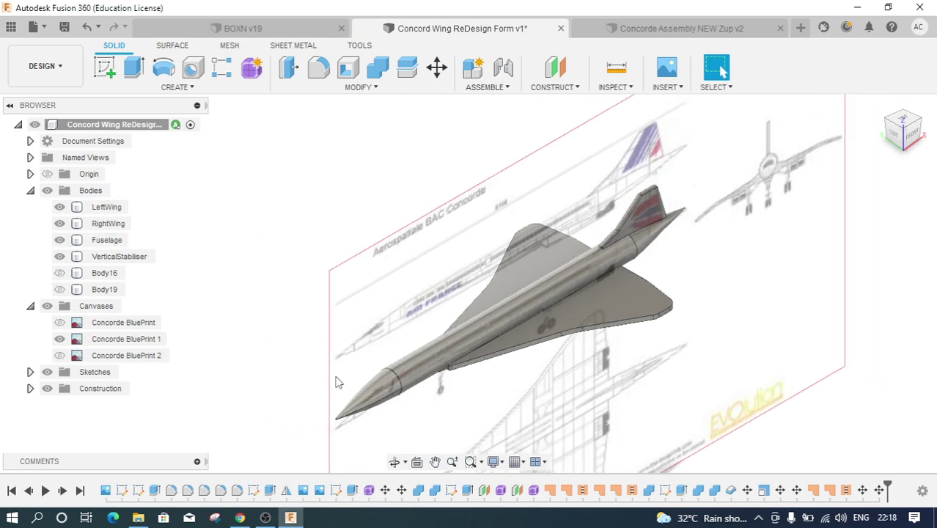